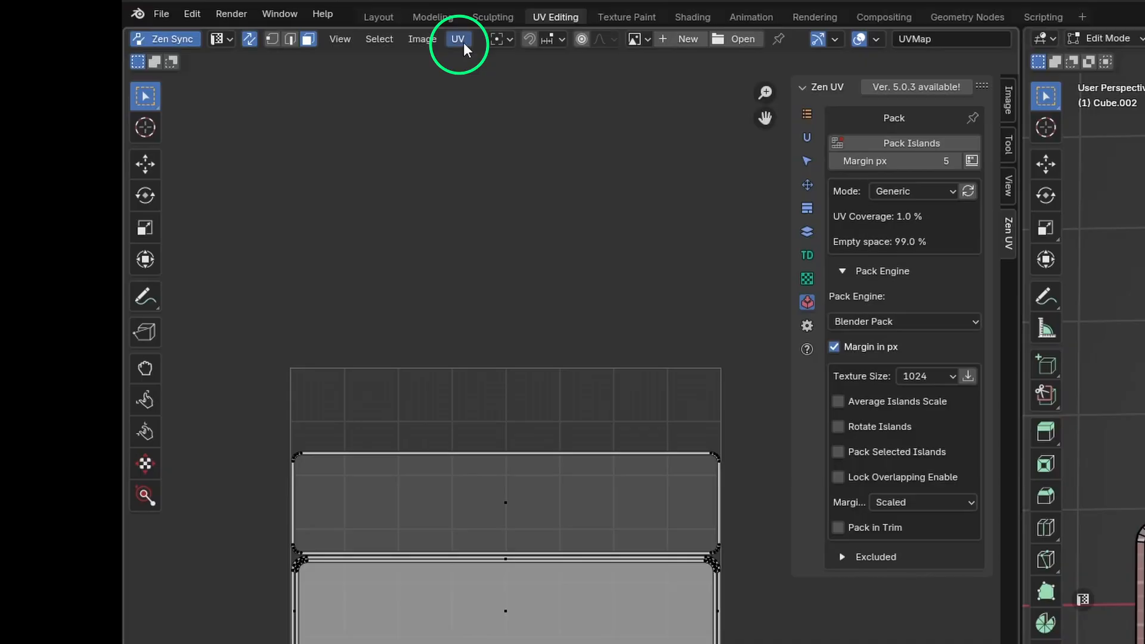
Start a UV layout export and name the output file License Plate_WIP02a_UVL.png
left_click(463, 41)
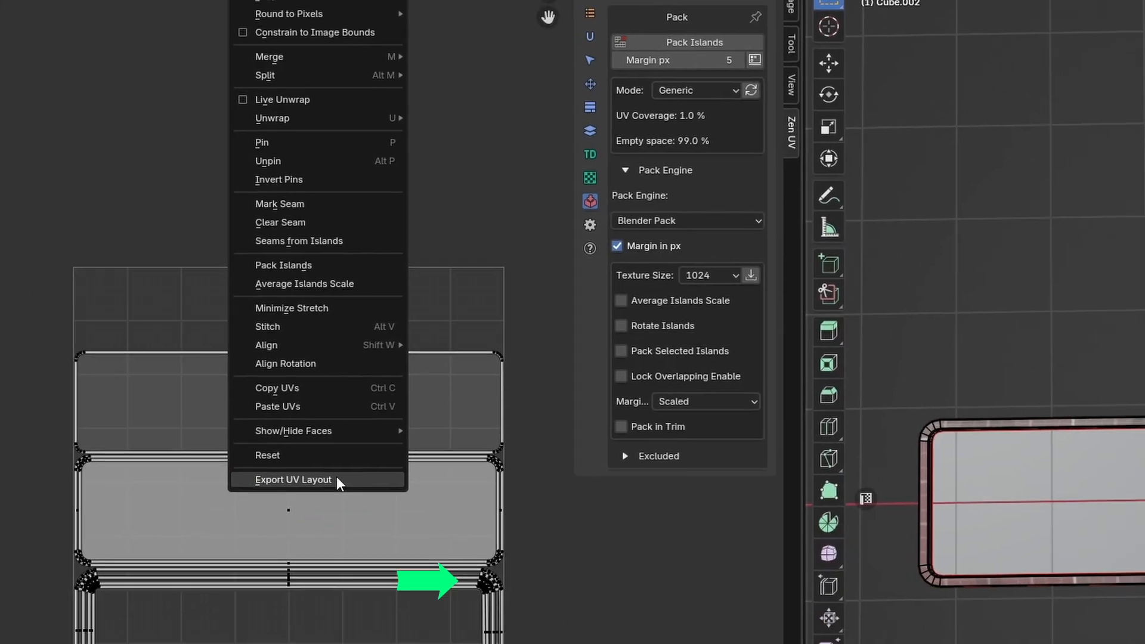
left_click(553, 578)
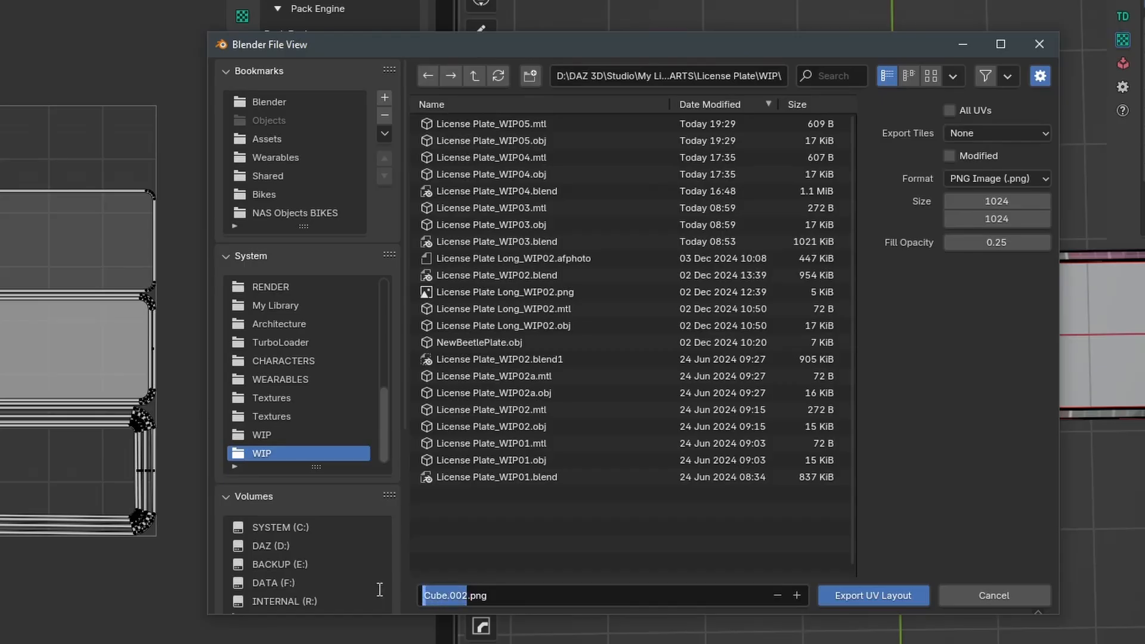
left_click(596, 393)
type("_UVL")
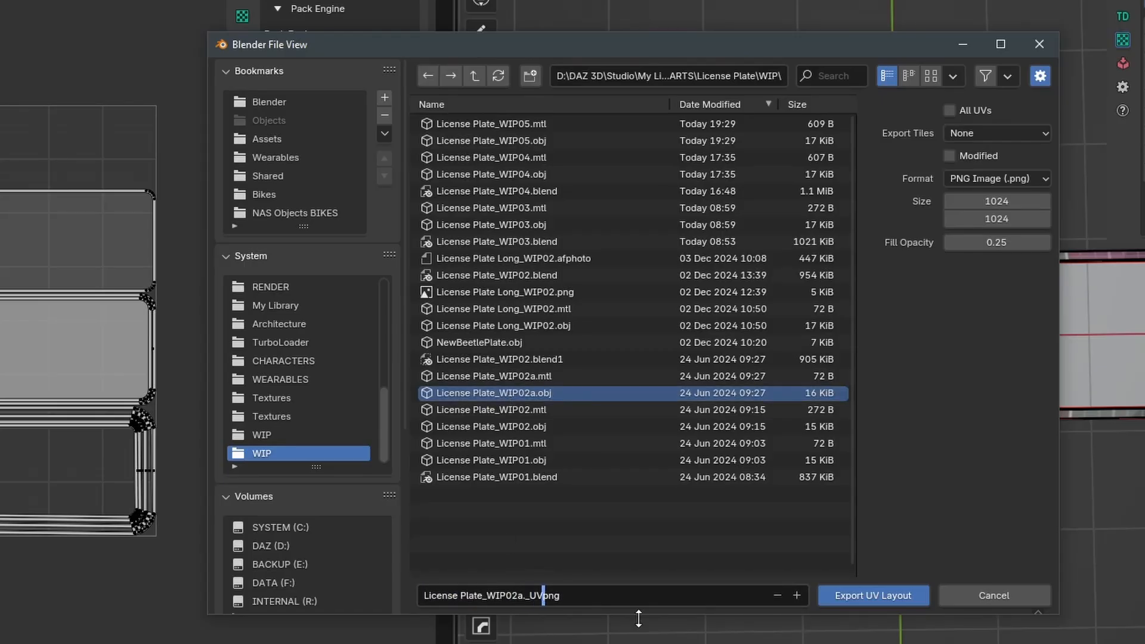
Include all UVs, set the image size to 2048 × 2048, and export the UV layout as PNG
left_click(950, 110)
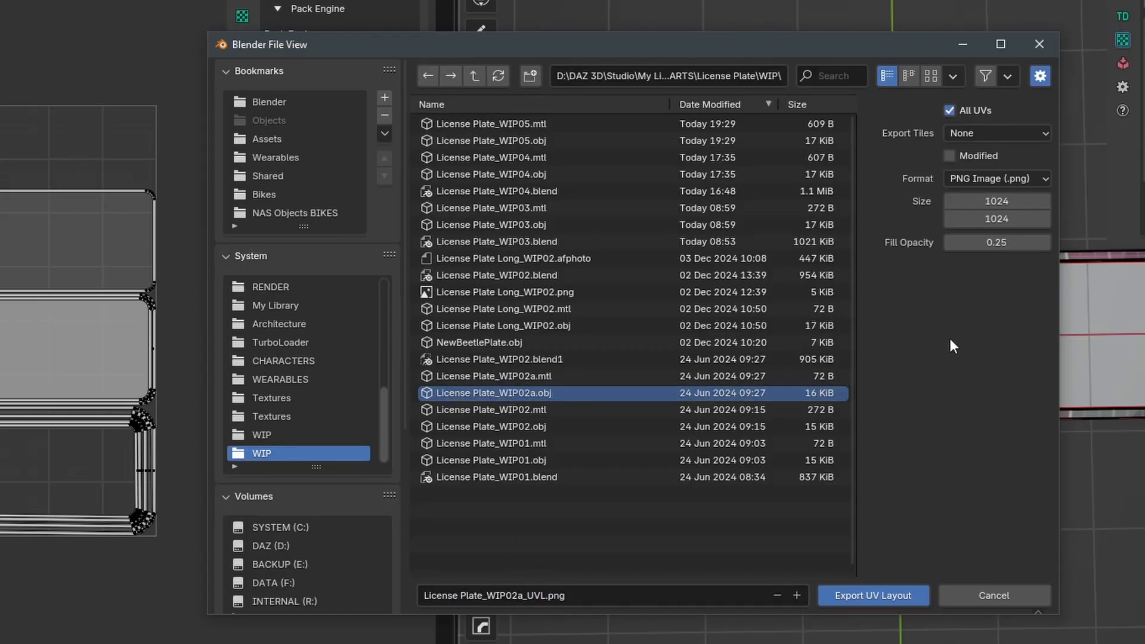
left_click(978, 201)
type("2048")
key("Tab")
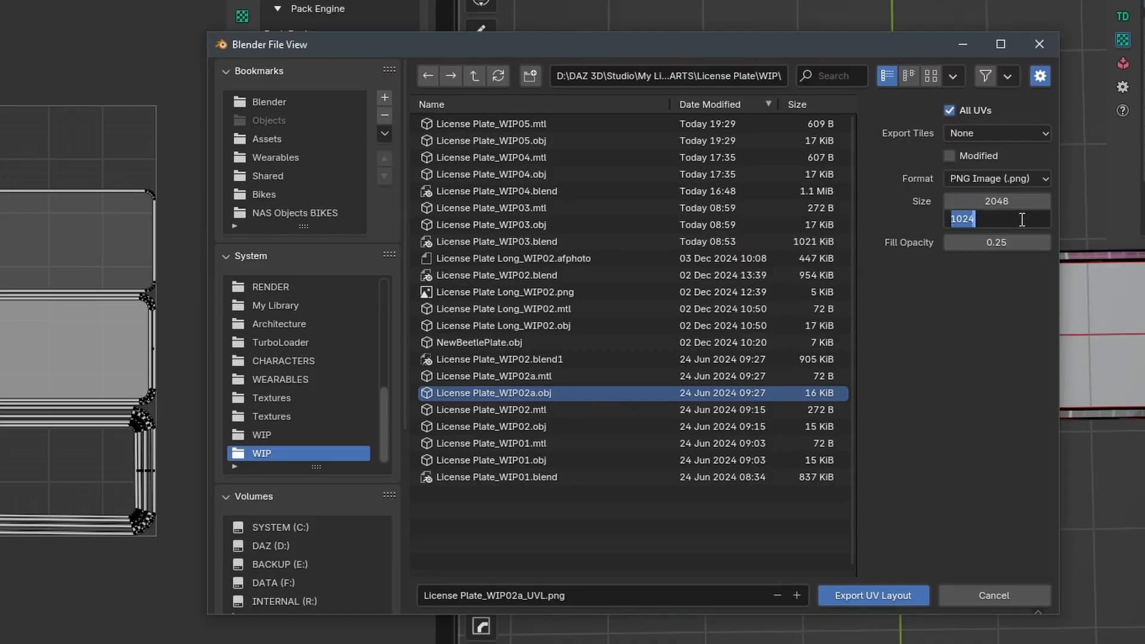
type("2048")
key("Return")
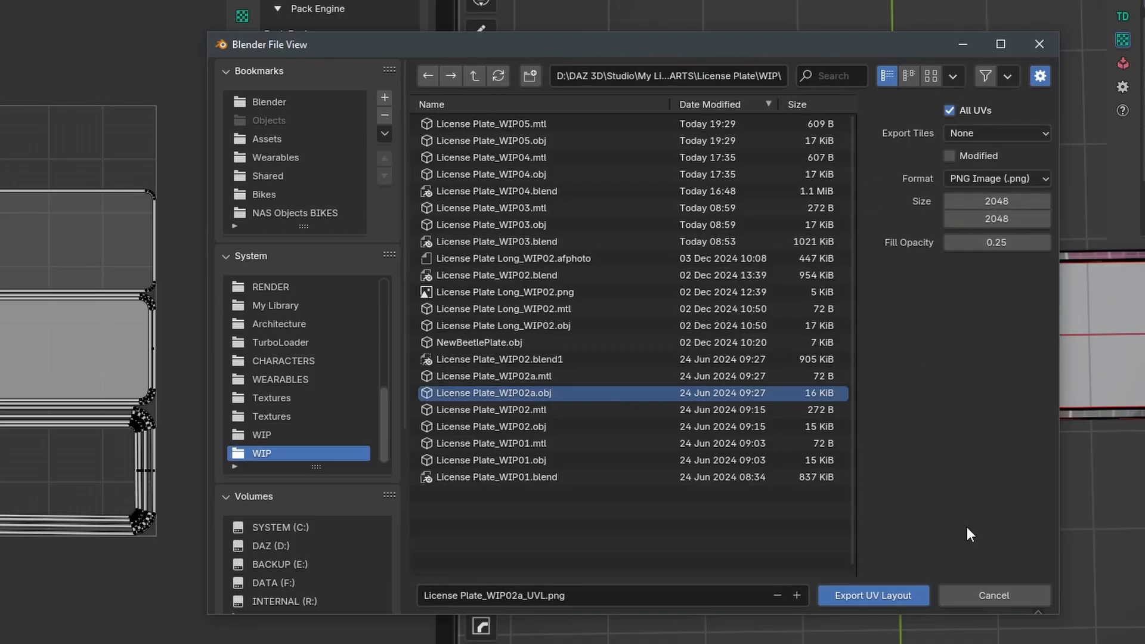
left_click(882, 596)
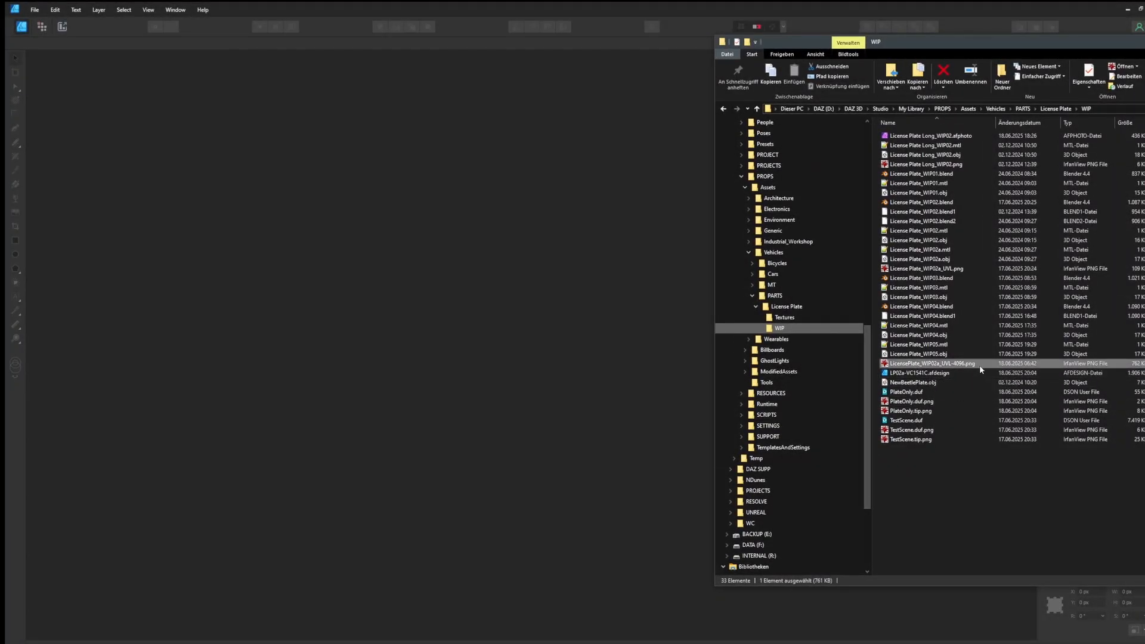
Open LicensePlate_WIP02a_UVL-4096.png from the WIP folder in Affinity Designer, clear the file window away and deselect the background layer
left_click_drag(979, 365, 675, 312)
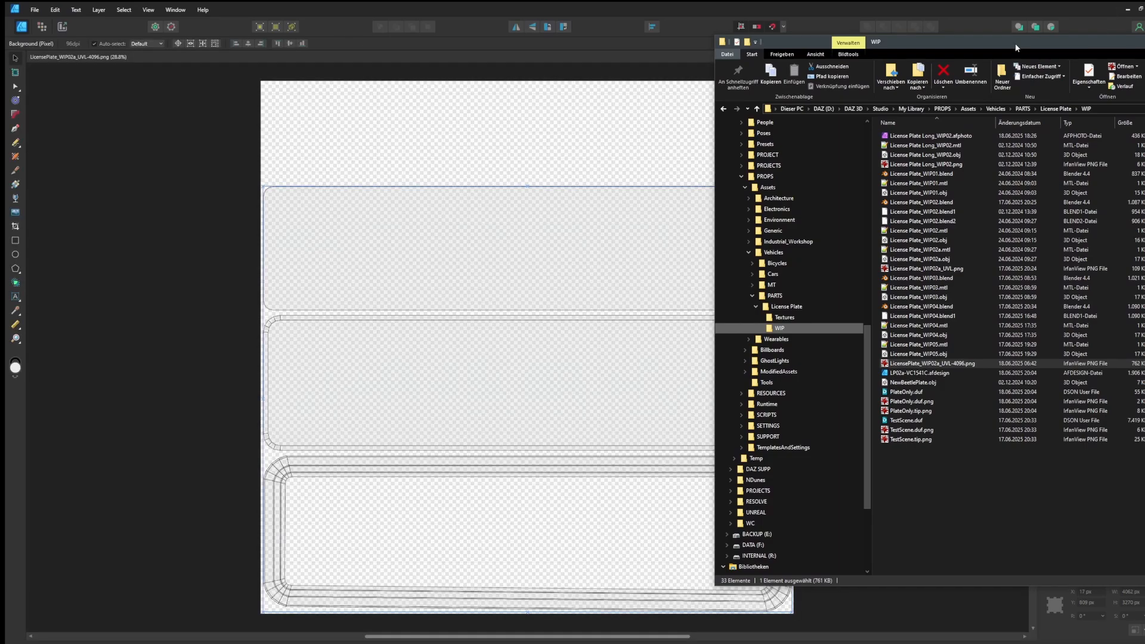
left_click_drag(1017, 48, 1144, 45)
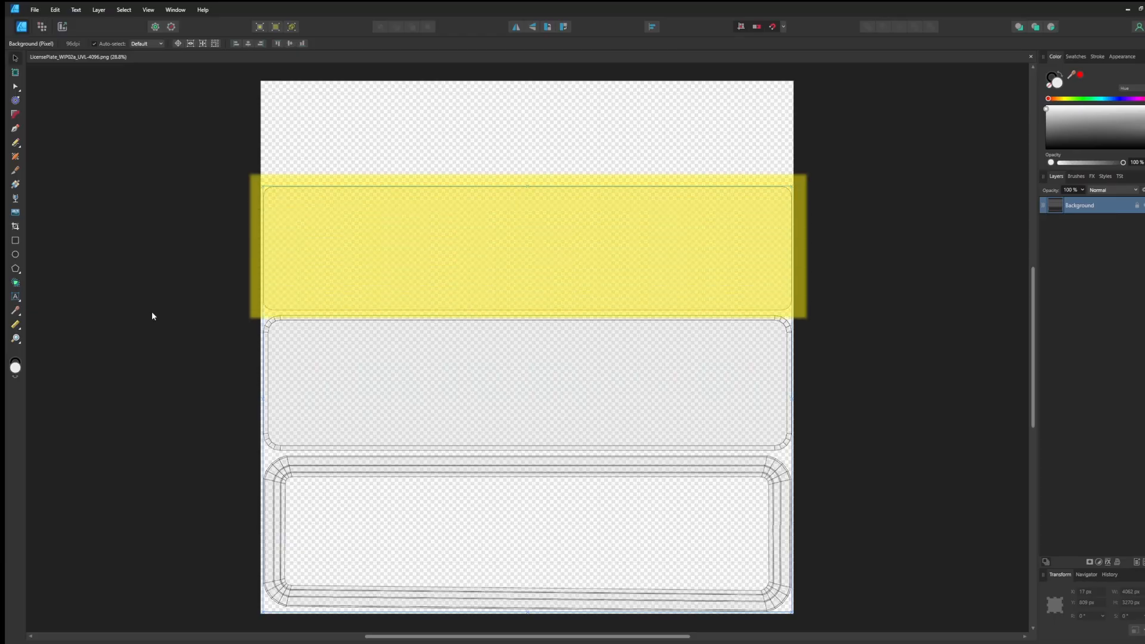
left_click(1085, 300)
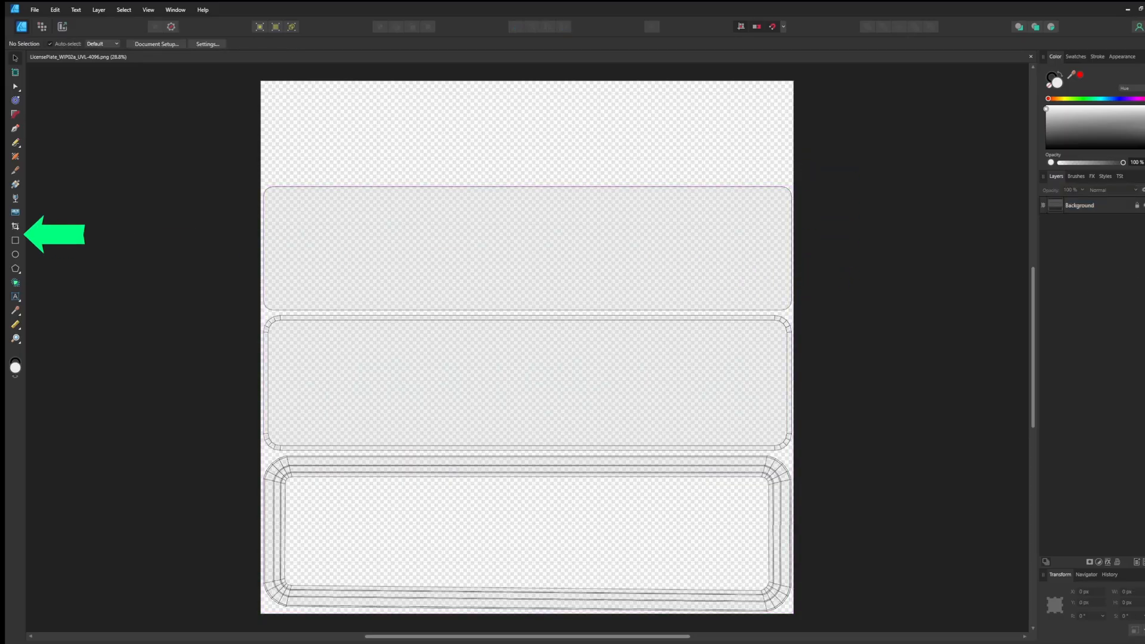
Draw a rectangle about 4059 × 951 px over the uppermost UV island and place it below the Background layer
left_click(15, 238)
left_click_drag(265, 186, 792, 309)
left_click_drag(1103, 206, 1101, 244)
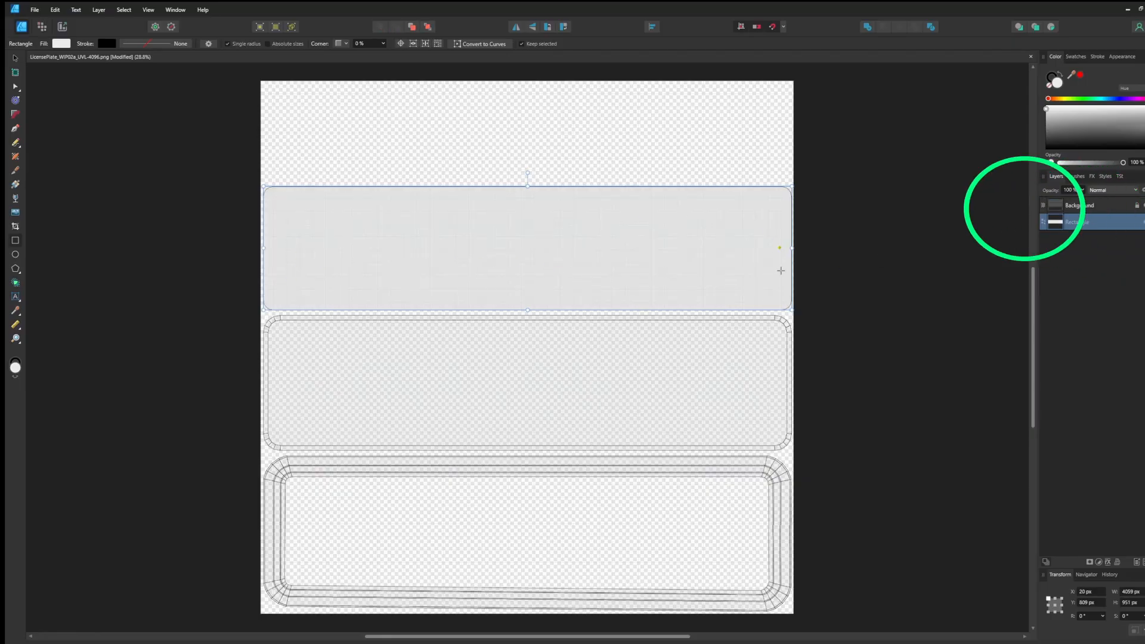
Set the rectangle's fill colour to white
left_click(65, 46)
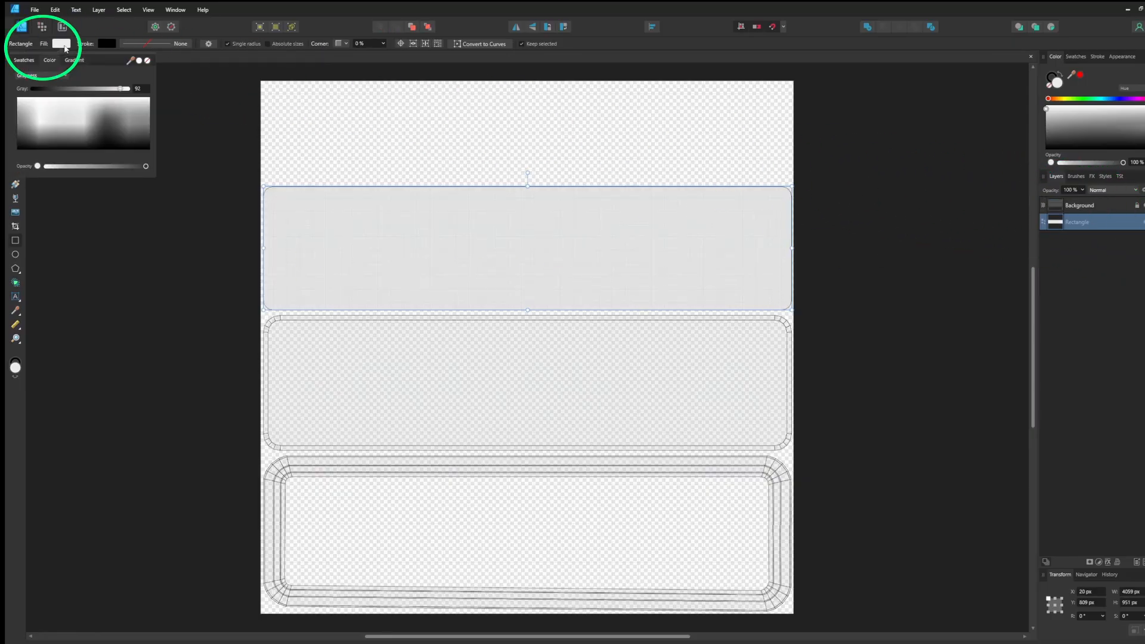
left_click(21, 60)
left_click(147, 87)
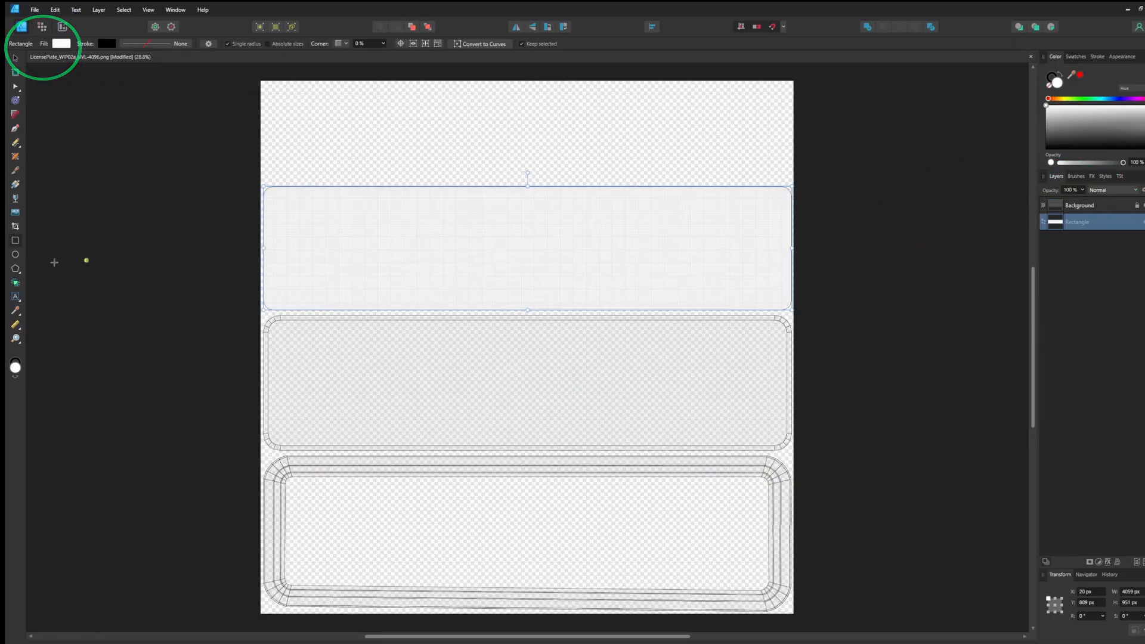
Add artistic text reading "MC 68000" at about 167.5 pt in the empty area above the plate rectangle
left_click(15, 297)
left_click(281, 157)
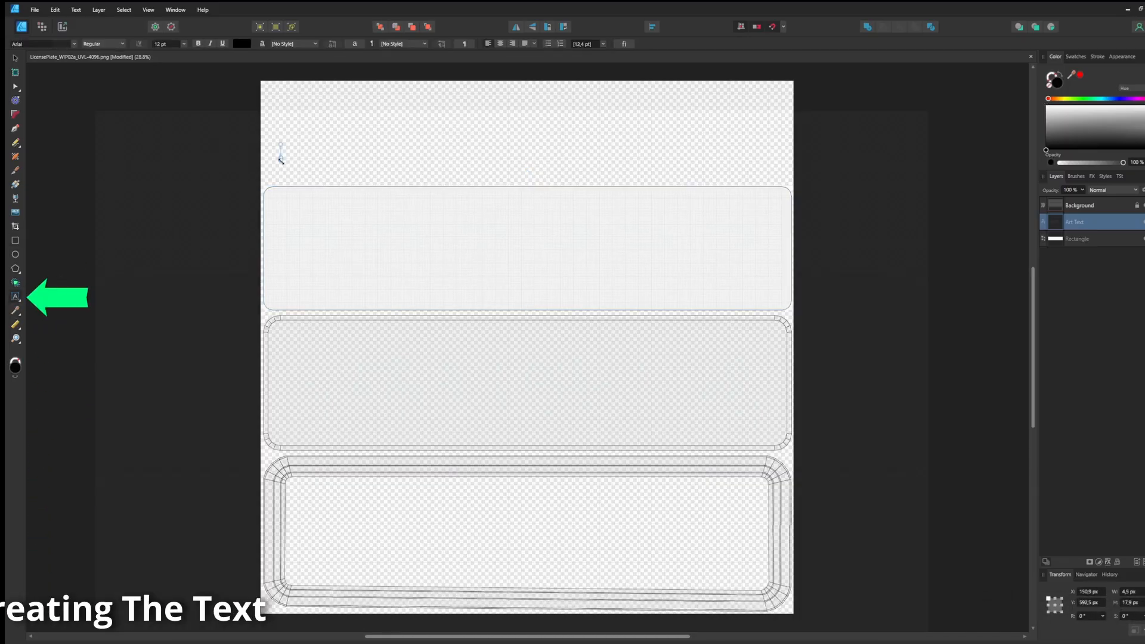
left_click_drag(158, 149, 172, 189)
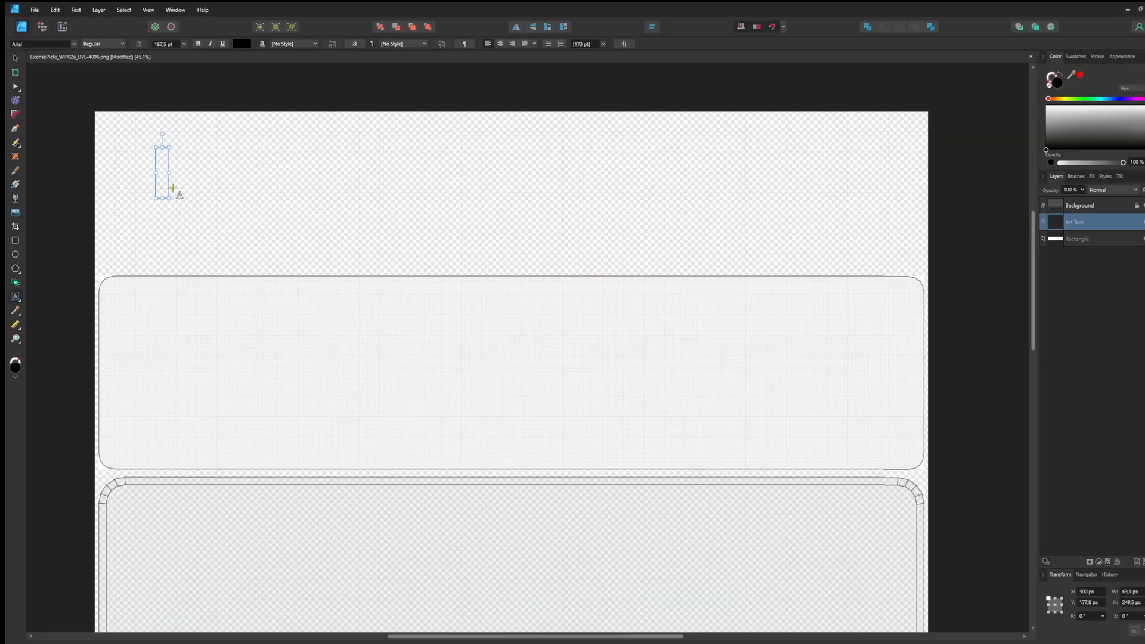
type("MC ")
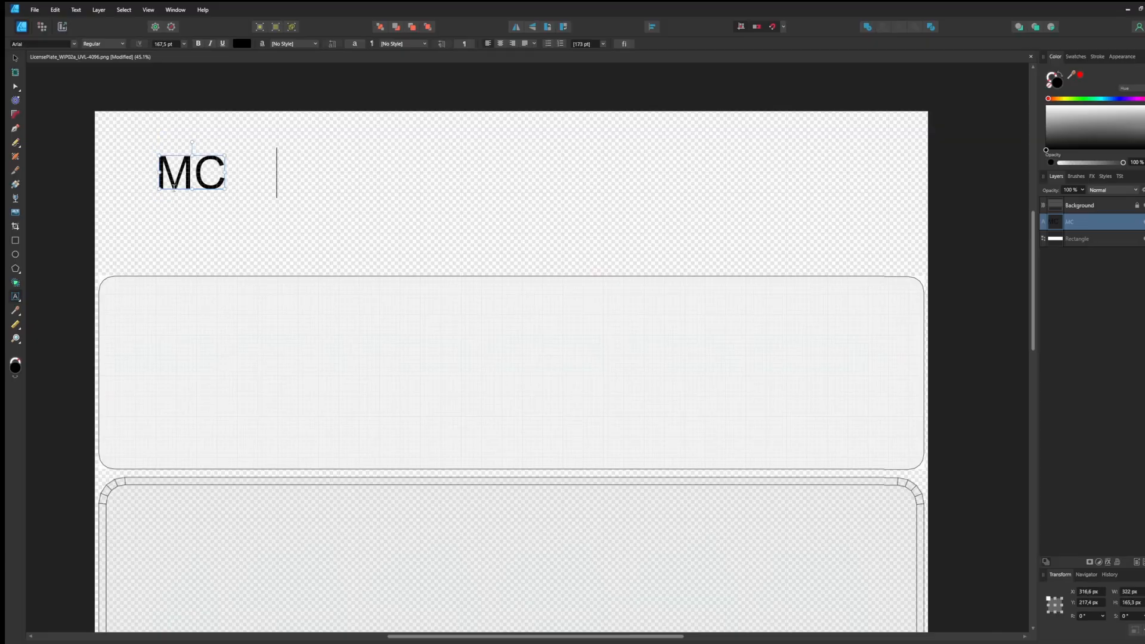
type("    68000")
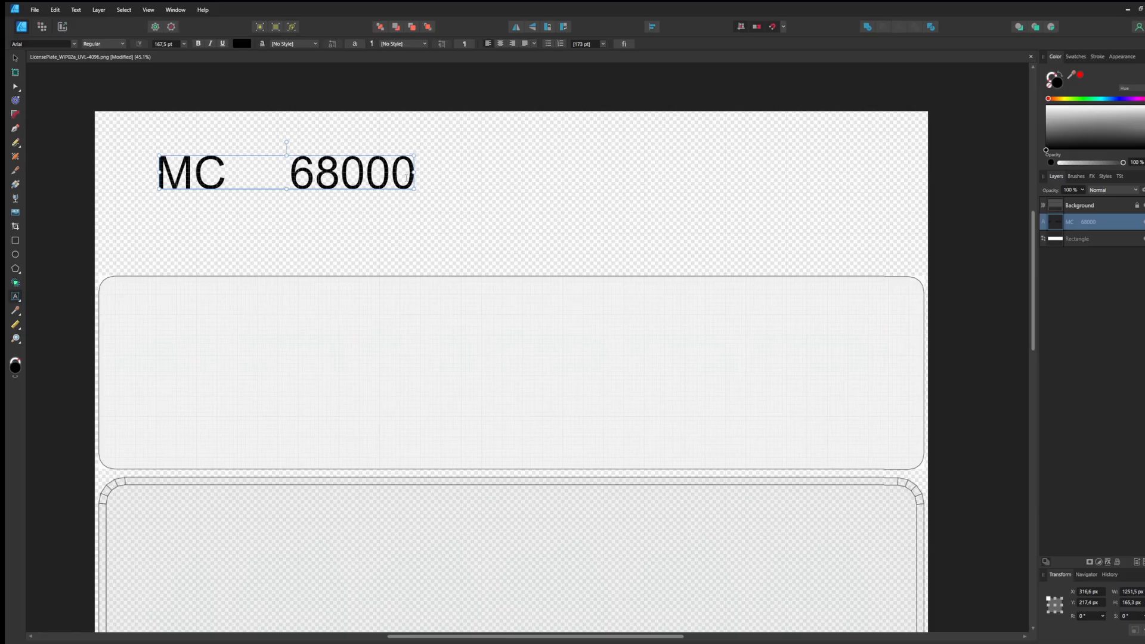
Select the whole MC 68000 text, show its character settings and browse the available fonts
left_click_drag(416, 179, 145, 154)
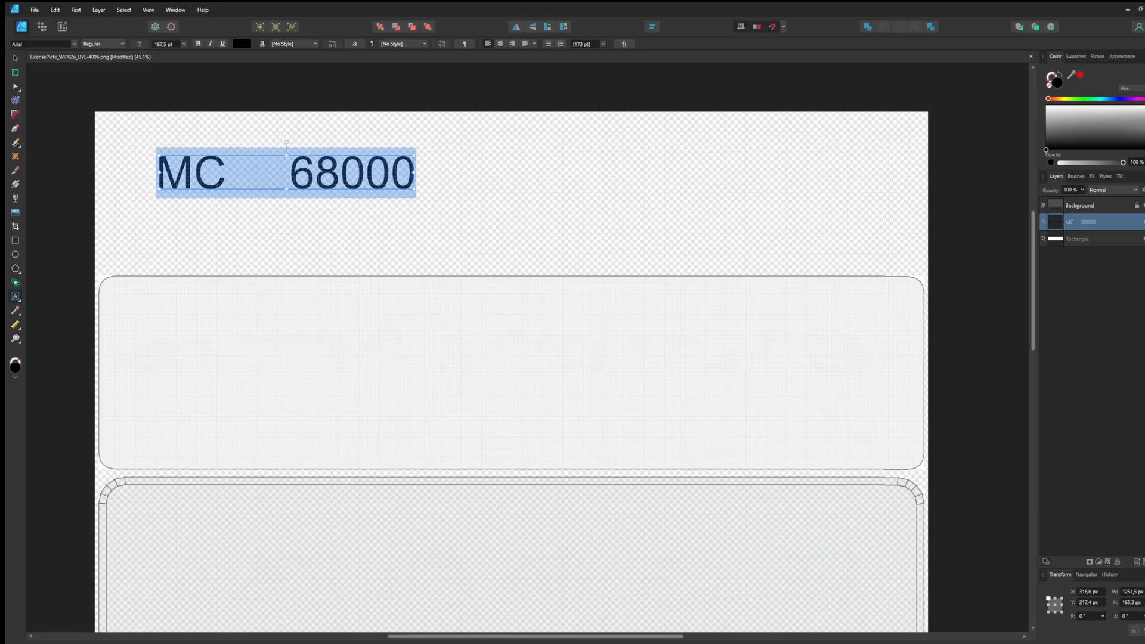
key("ctrl+t")
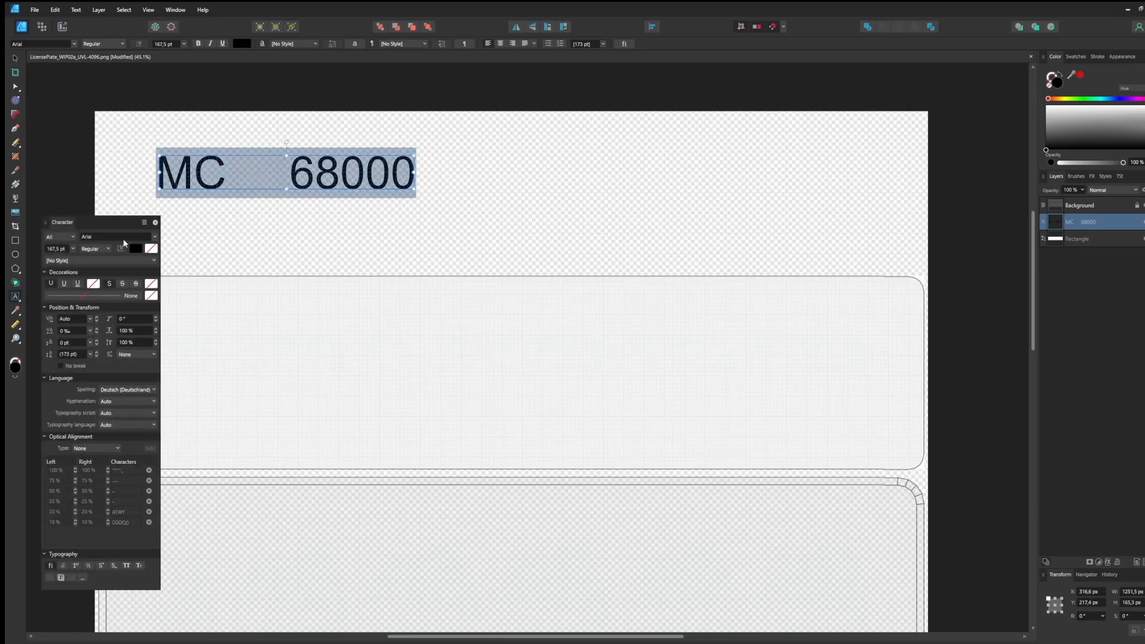
left_click(155, 237)
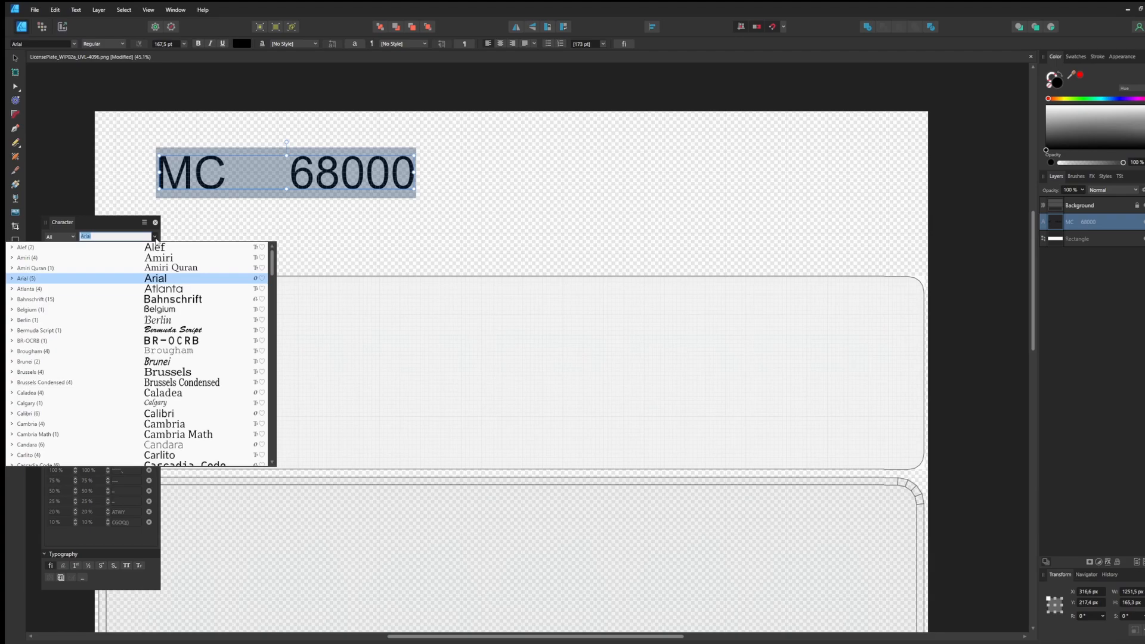
scroll(198, 391, "down", 10)
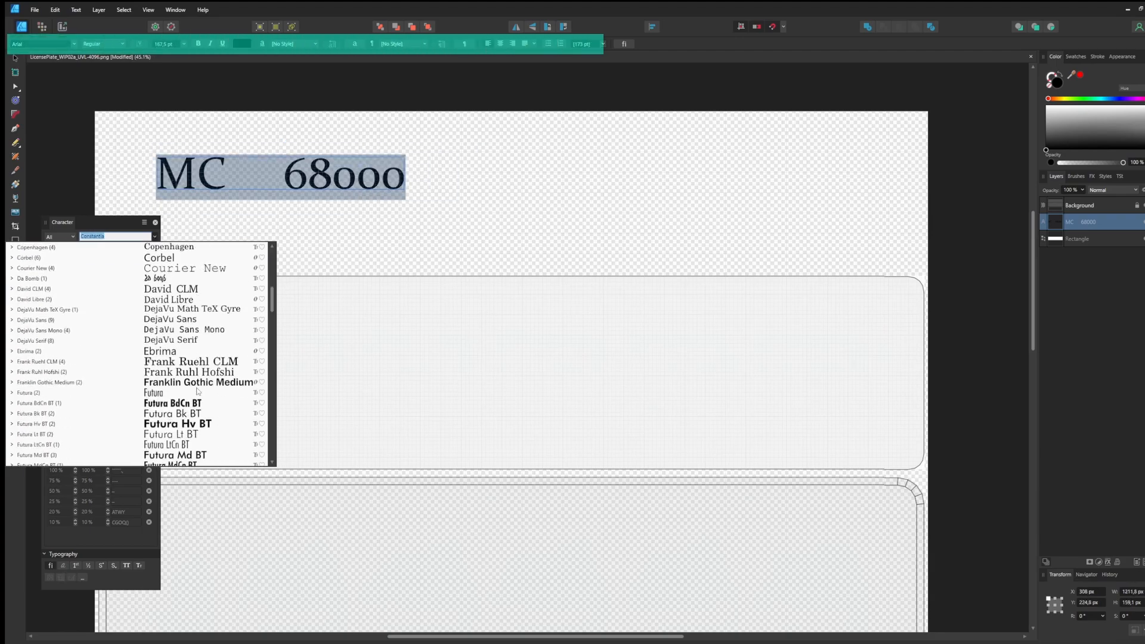
scroll(198, 391, "down", 4)
scroll(198, 392, "down", 3)
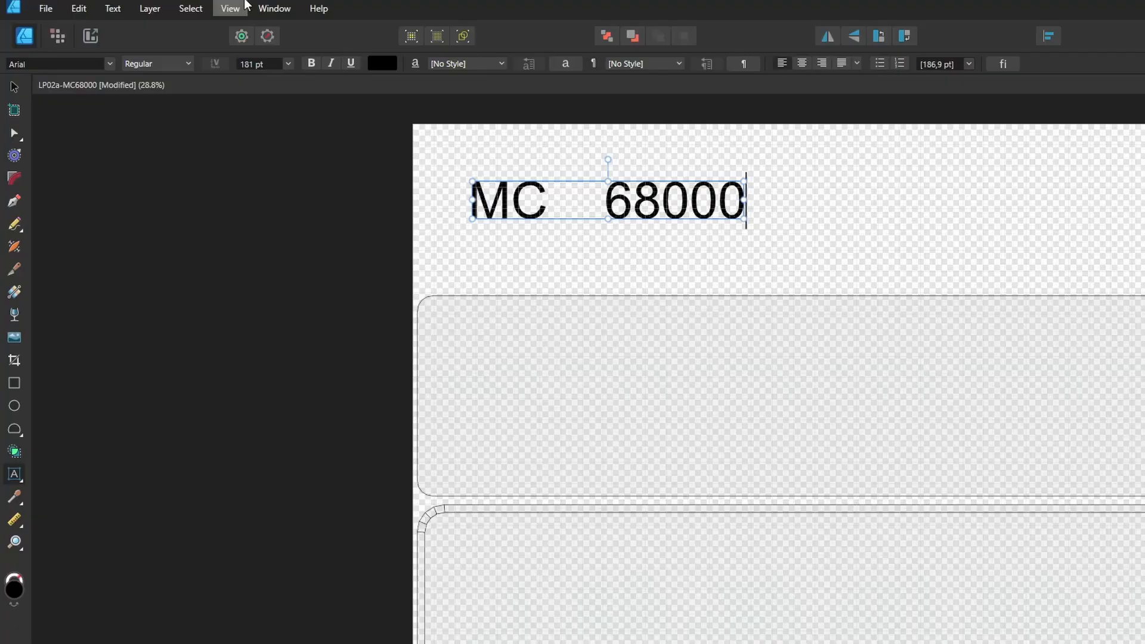
Show the character settings for the text in the LP02a-MC68000 document
left_click(275, 12)
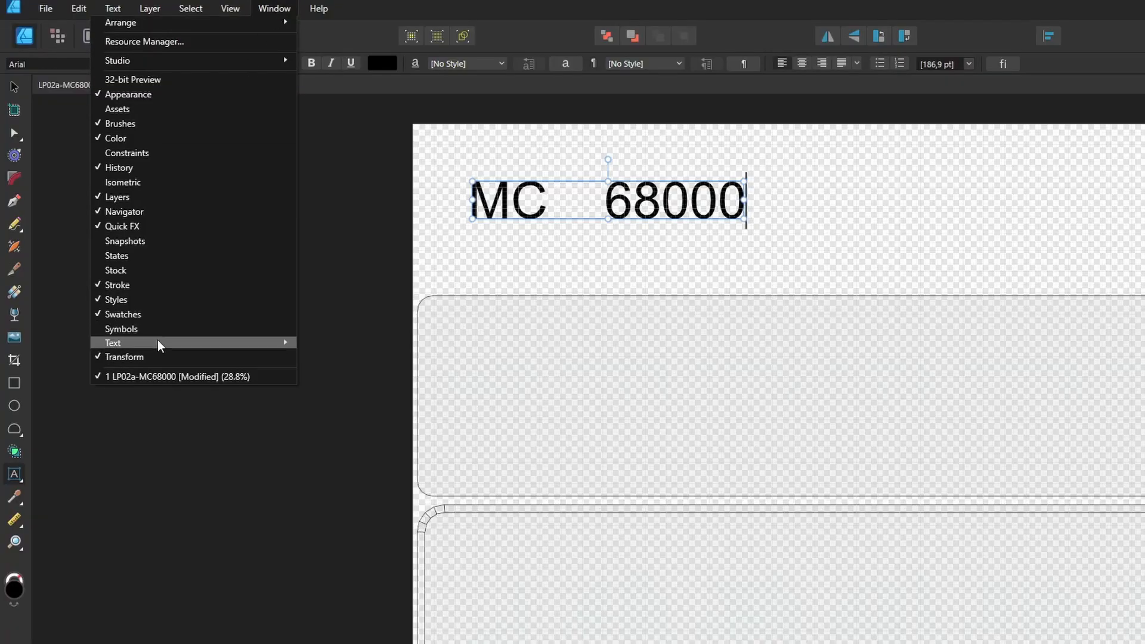
mouse_move(160, 344)
left_click(337, 346)
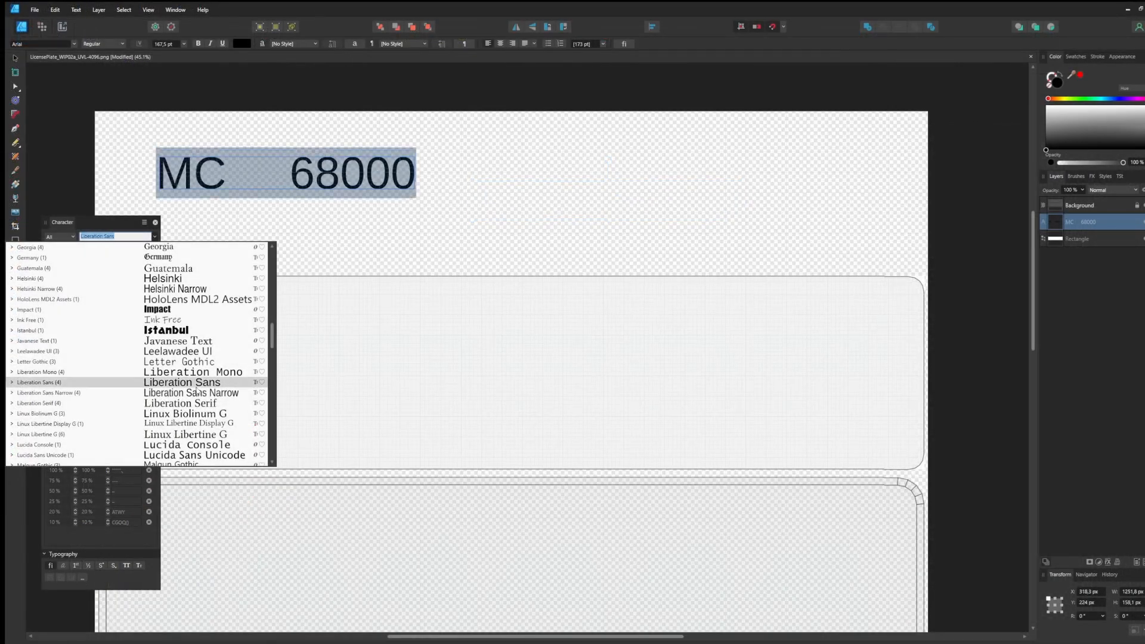
Apply the Rubik font to the selected MC 68000 text
scroll(197, 390, "down", 2)
scroll(196, 391, "down", 10)
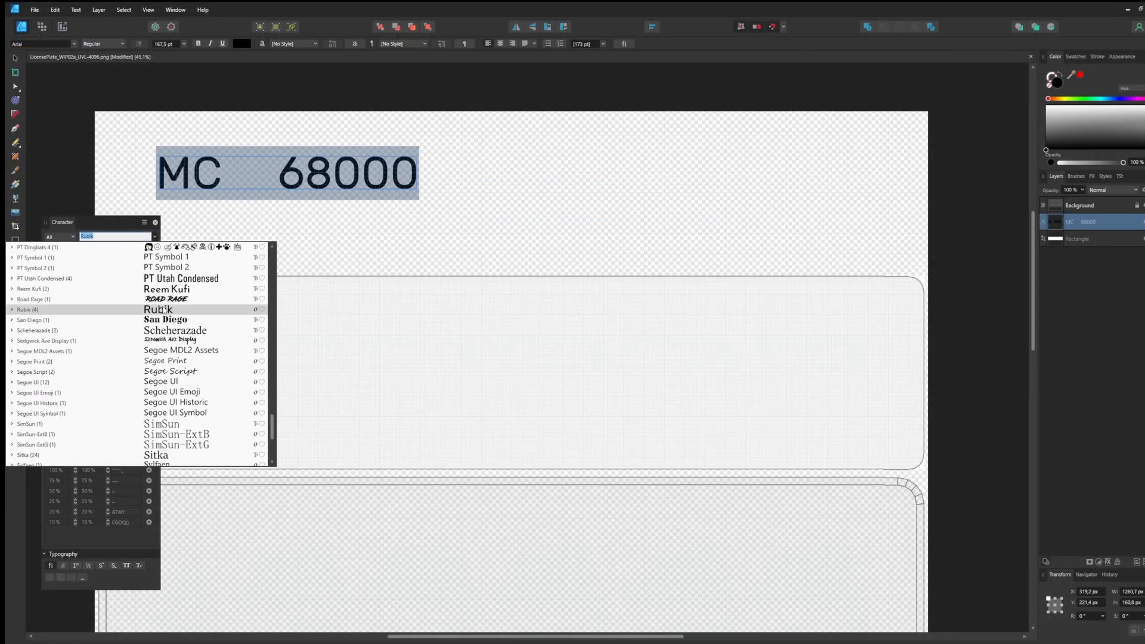
left_click(164, 309)
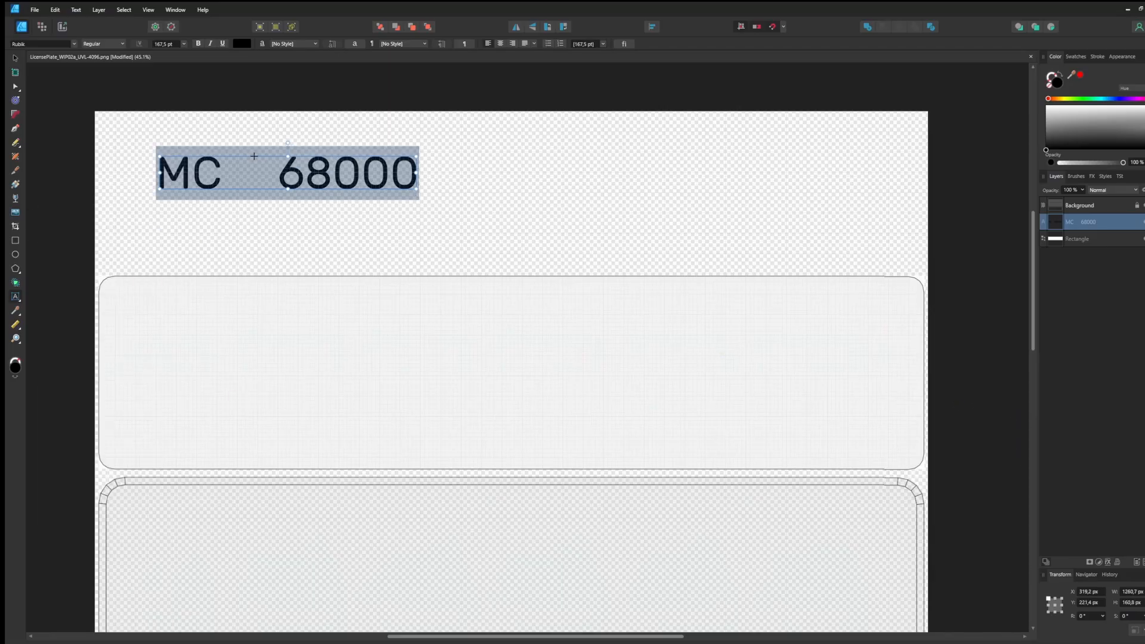
Move the text onto the plate rectangle, enlarge it to about 3650 × 466 px and centre it vertically
key("Escape")
left_click_drag(272, 156, 238, 317)
left_click_drag(449, 381, 858, 494)
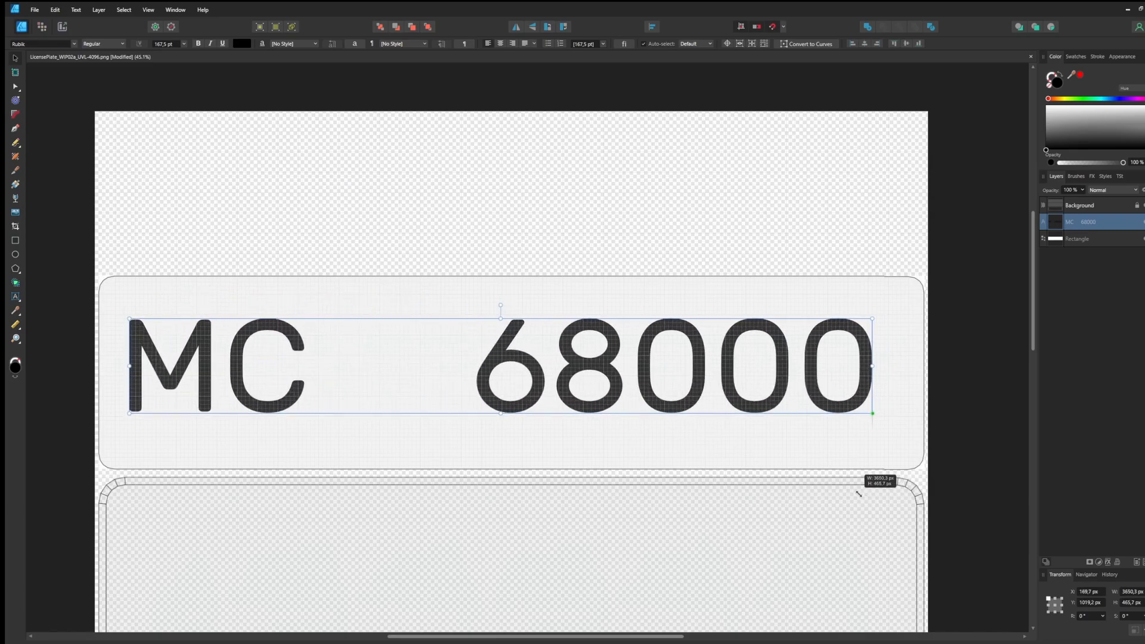
left_click_drag(506, 364, 508, 370)
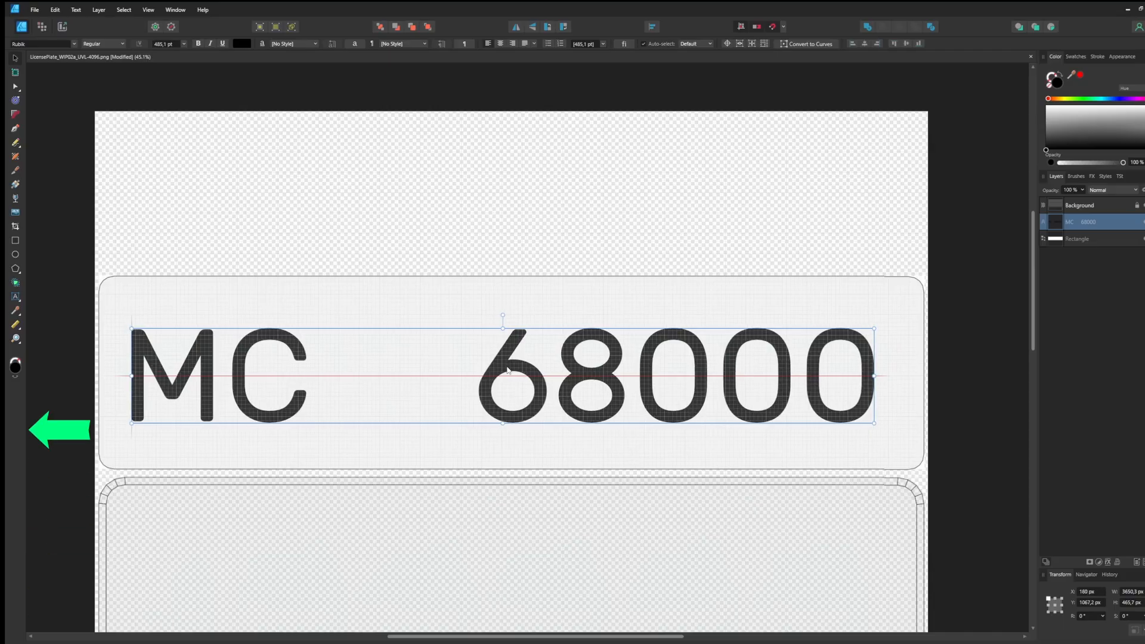
Thicken the MC 68000 lettering with the Contour tool using a 10 px radius
left_click(18, 104)
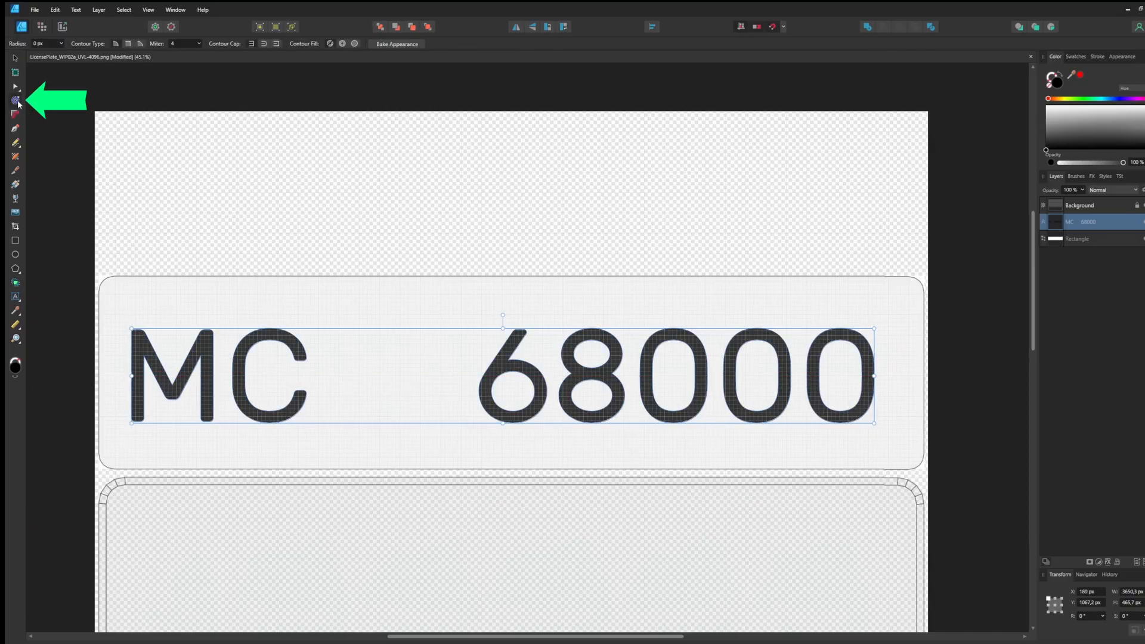
left_click(48, 46)
type("5")
key("Return")
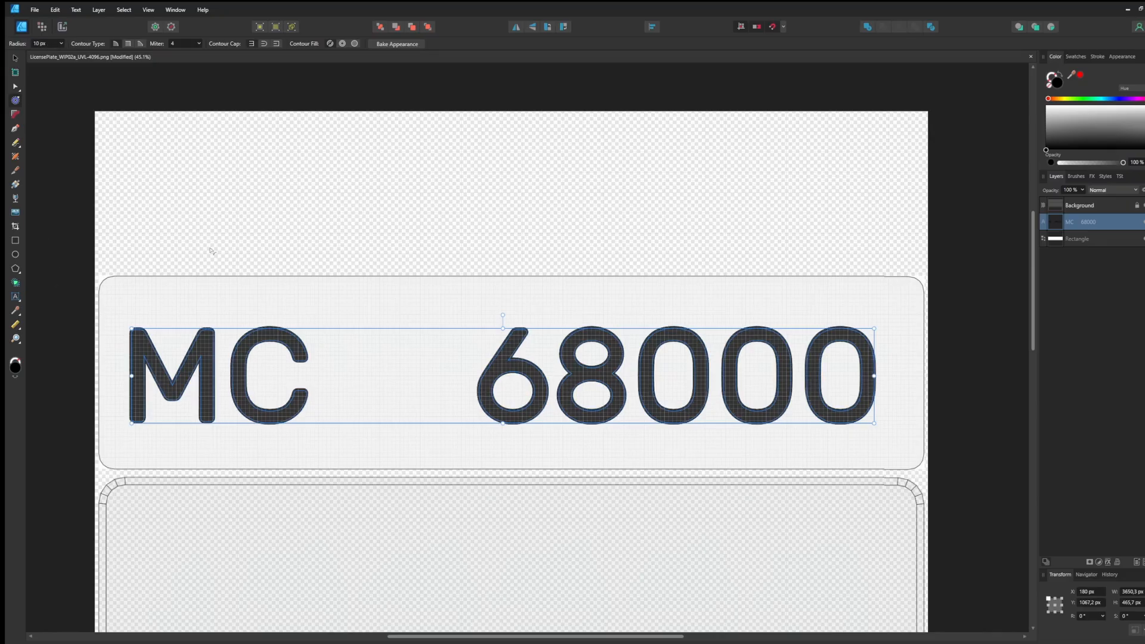
Try a larger freehand contour offset on the MC 68000 lettering and undo it
left_click_drag(513, 387, 511, 366)
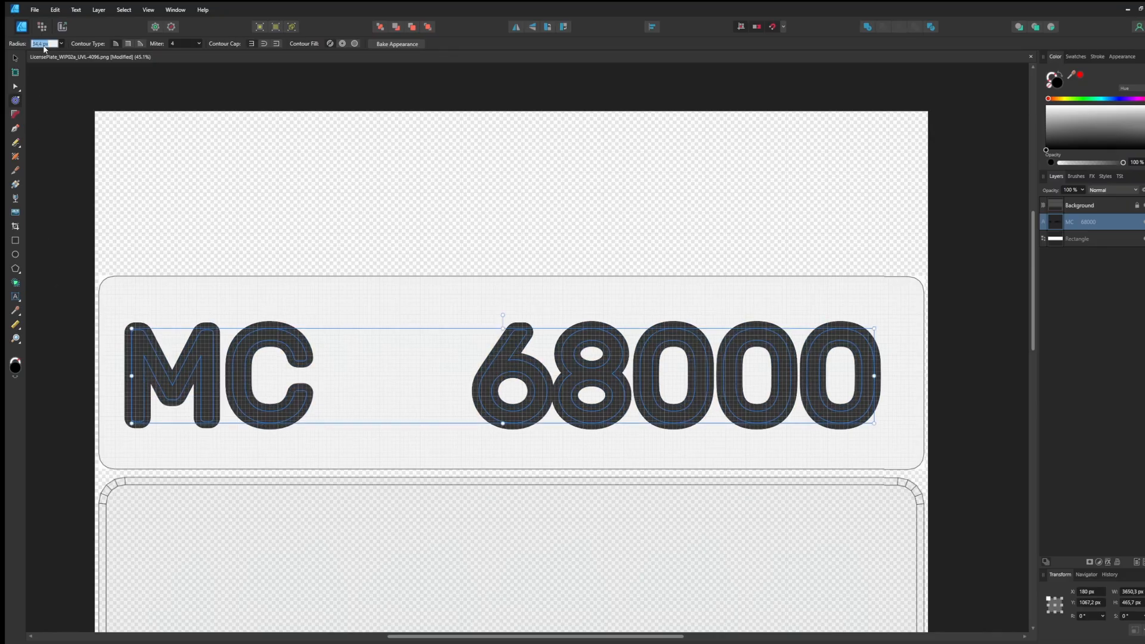
key("ctrl+z")
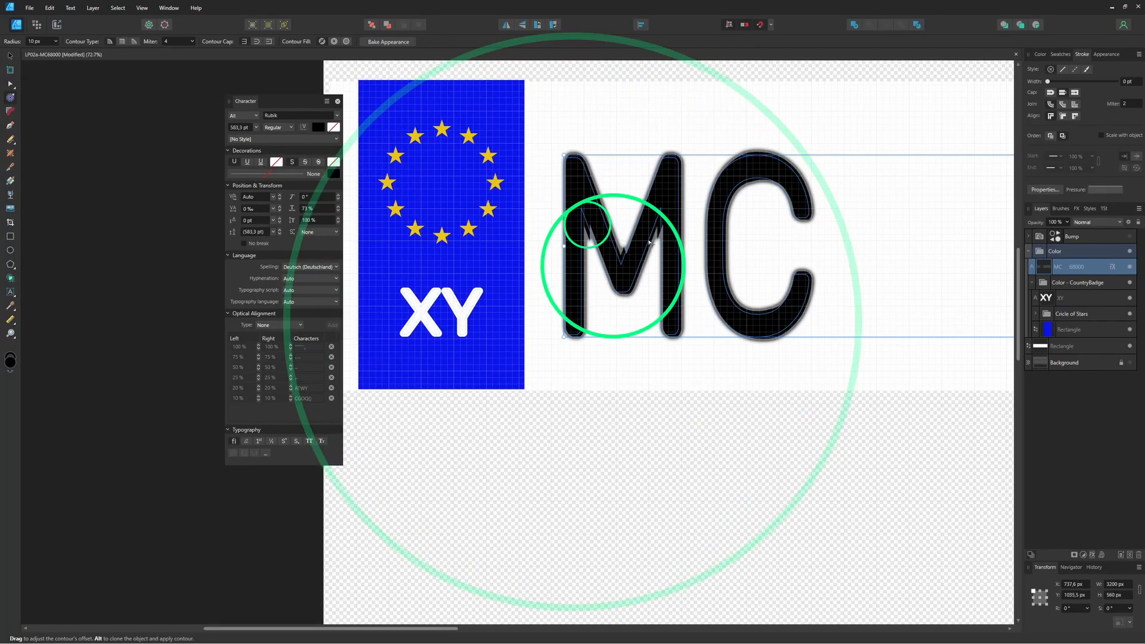
Open the contour radius of the MC lettering in the plate design with the blue country badge
left_click(46, 43)
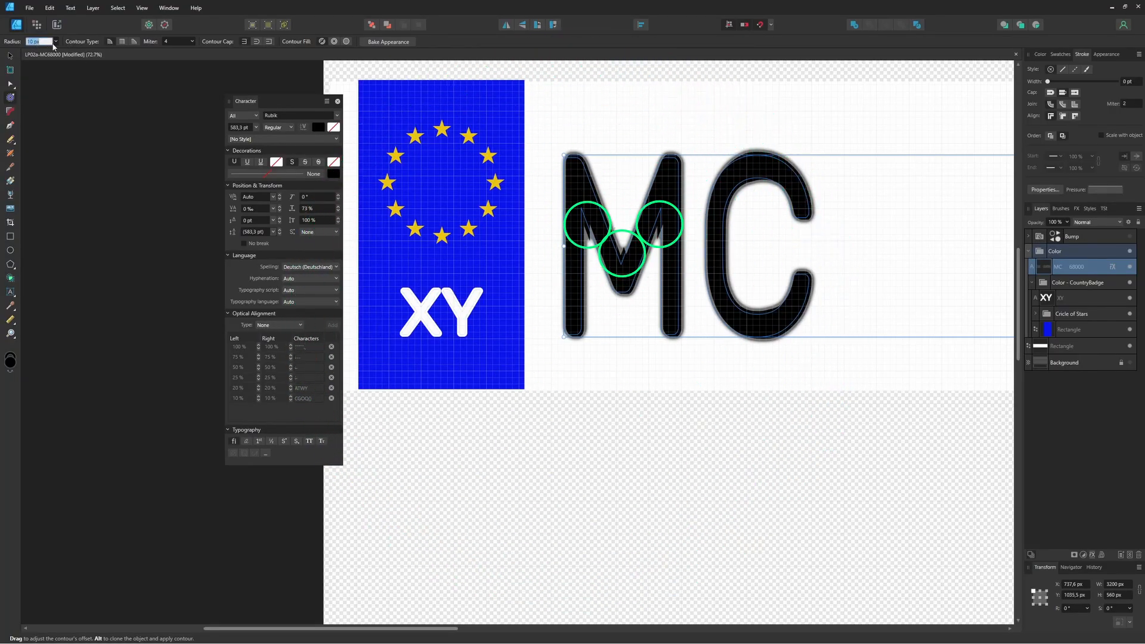
left_click_drag(56, 43, 59, 53)
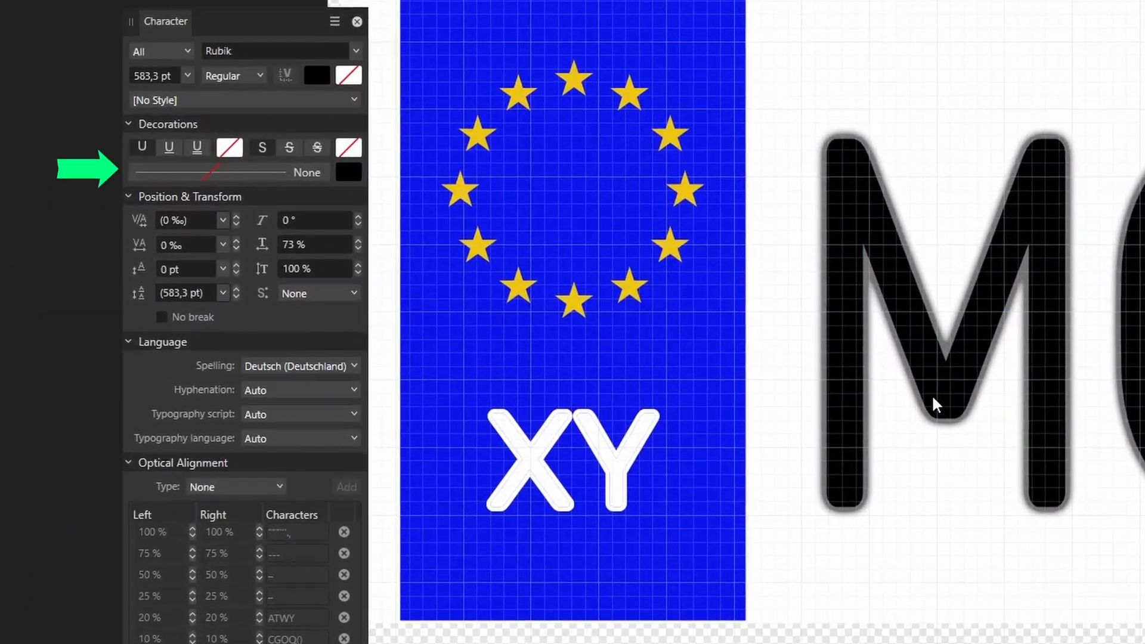
left_click(886, 374)
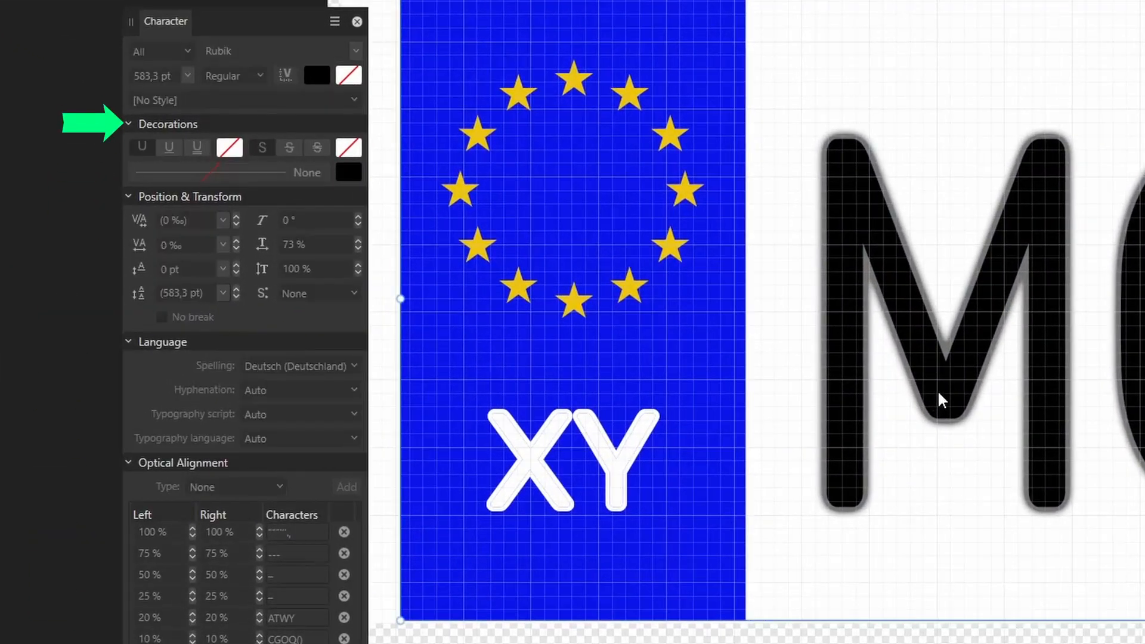
Give the MC lettering in the plate design a solid black text outline of about 21,8 pt width
double_click(886, 374)
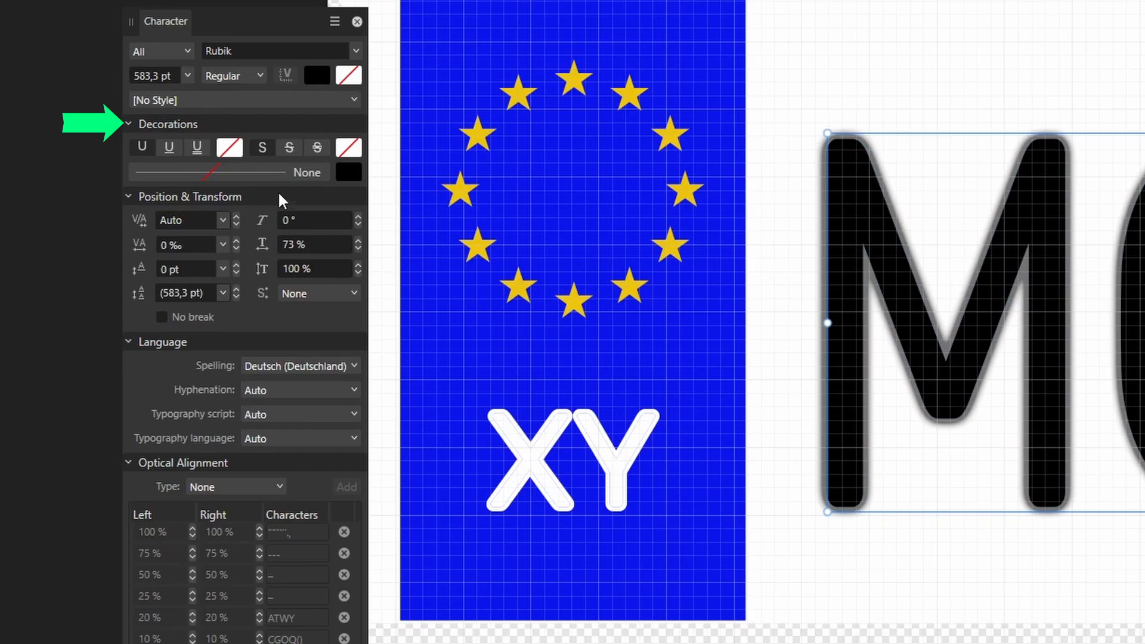
left_click(232, 175)
left_click(177, 214)
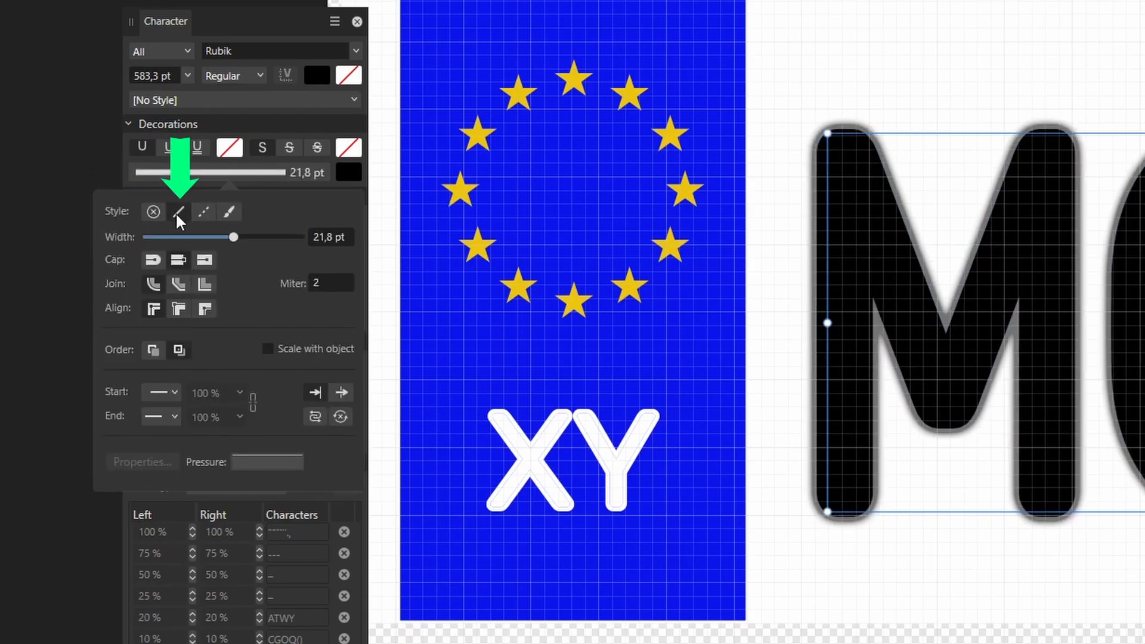
mouse_move(236, 238)
left_mouse_down()
mouse_move(253, 238)
mouse_move(177, 240)
mouse_move(234, 237)
left_mouse_up()
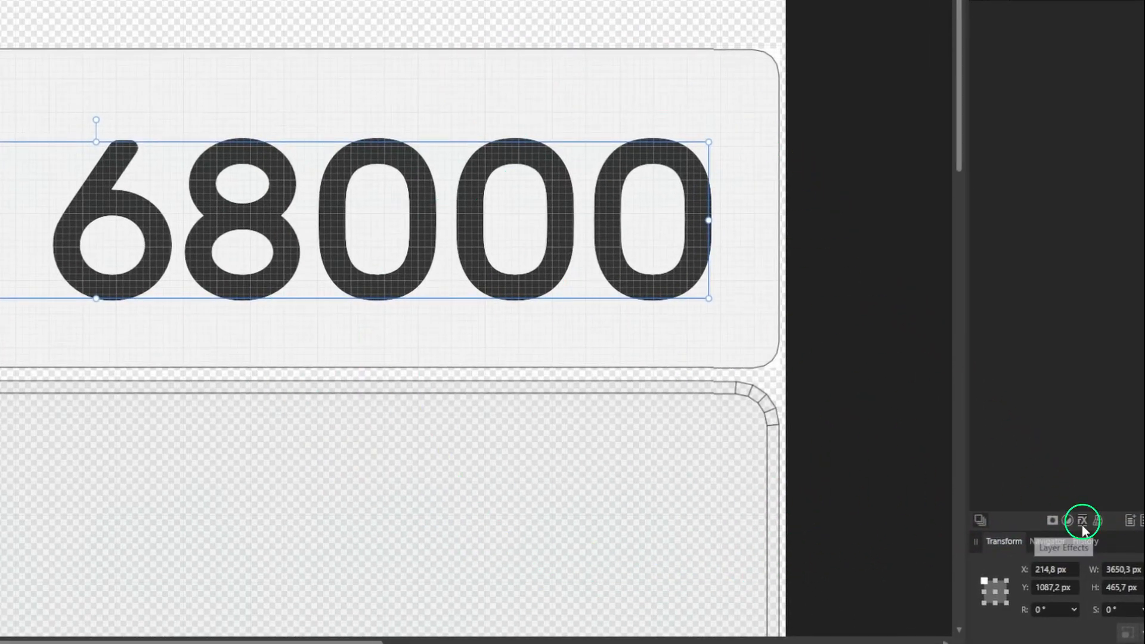
Add an outer glow to the MC 68000 lettering with Normal blend mode and a radius of about 41 px
left_click(1082, 521)
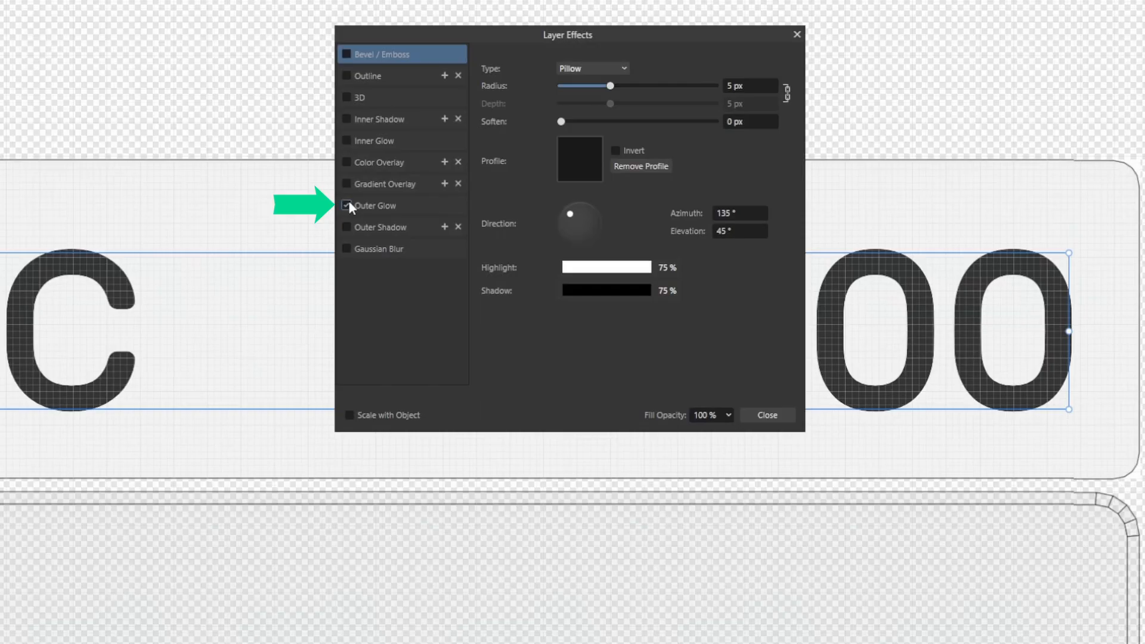
left_click(424, 209)
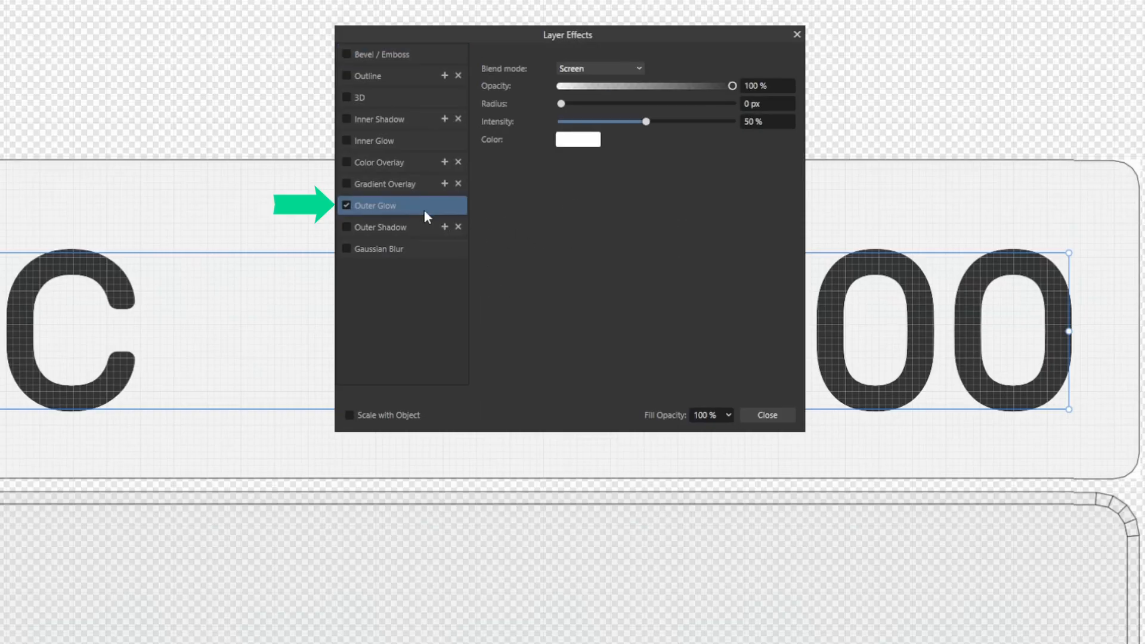
left_click_drag(704, 33, 1042, 11)
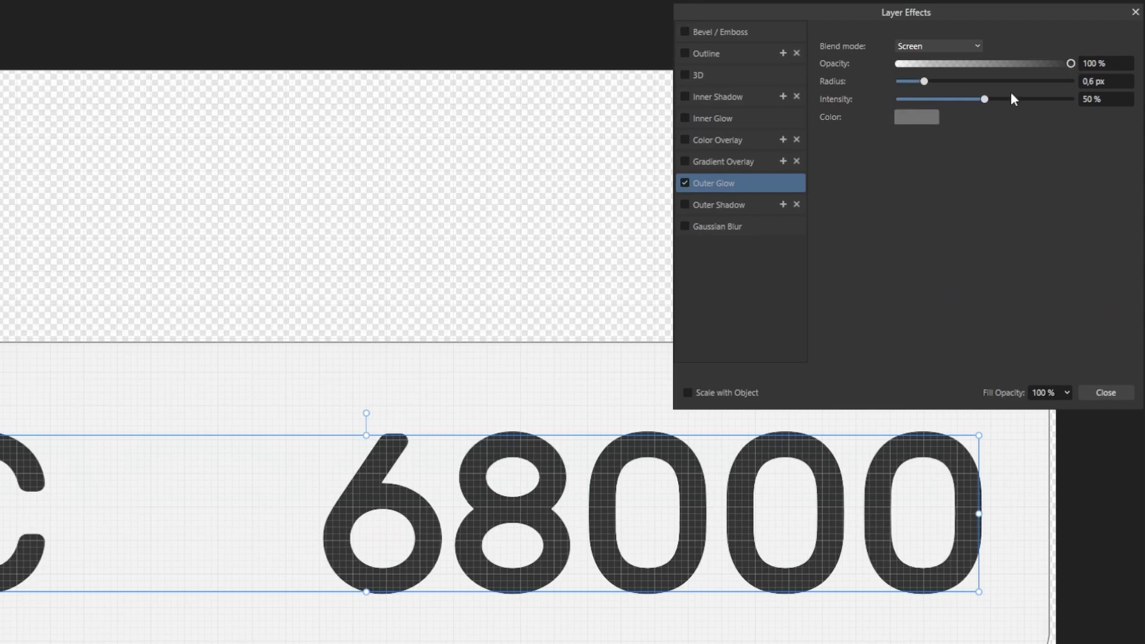
left_click(973, 47)
scroll(972, 75, "up", 3)
left_click(936, 62)
left_click_drag(923, 82, 1034, 82)
left_click_drag(1070, 63, 997, 63)
key("ctrl+z")
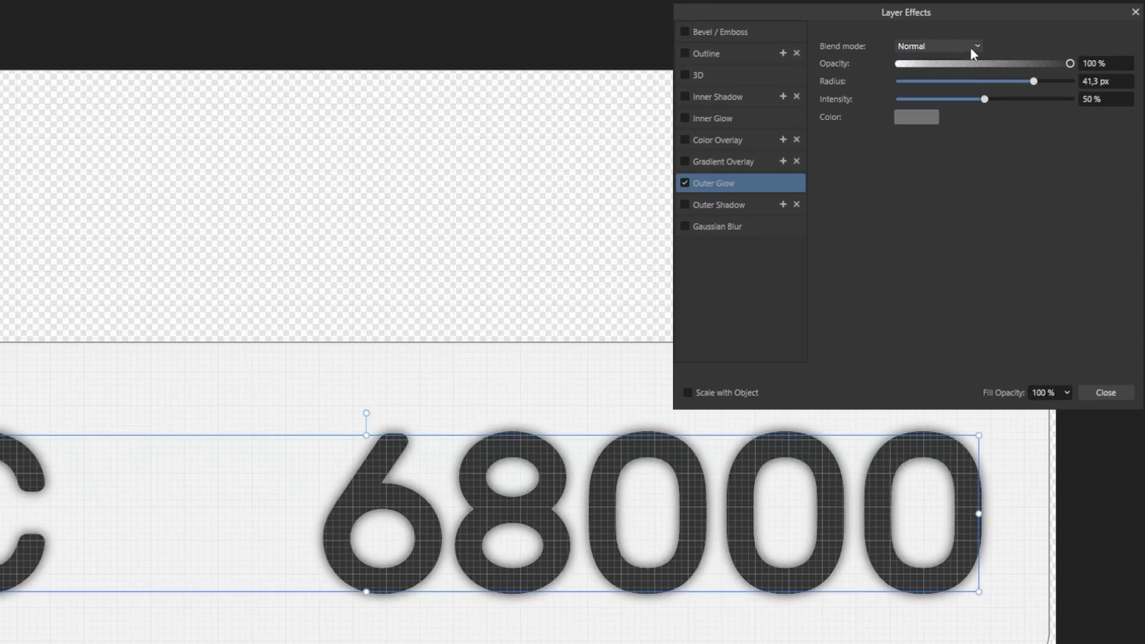
Readjust the lettering's outer glow to a radius of about 36 px and an intensity of about 80 %
left_click(970, 47)
left_click(935, 81)
left_click(1076, 224)
left_click_drag(984, 99, 1054, 99)
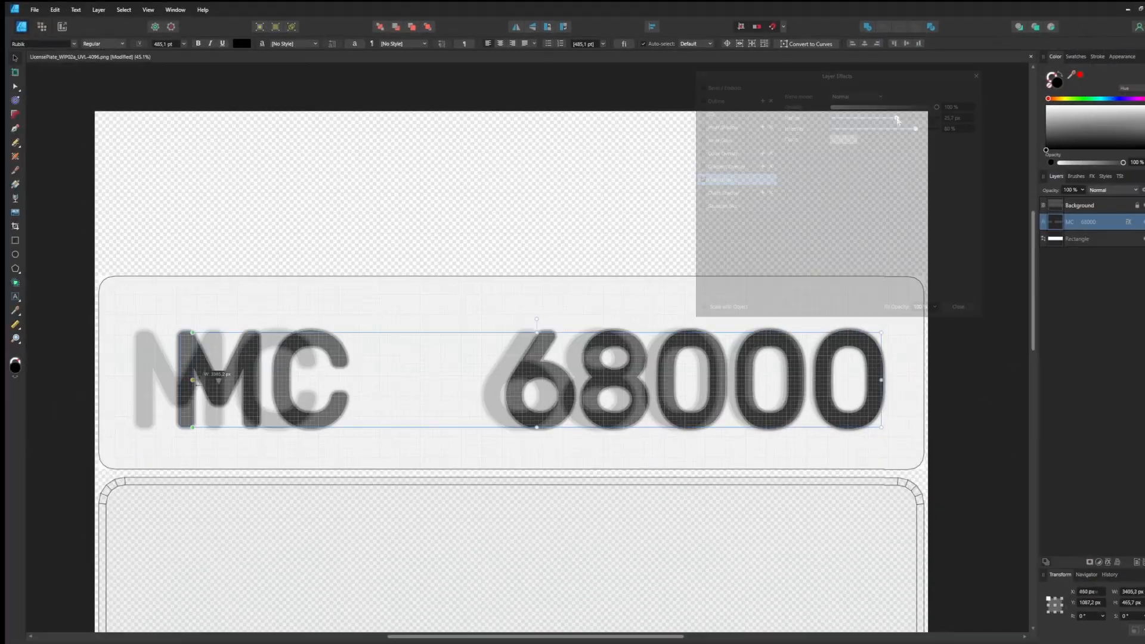
Resize the MC 68000 text to 3200 × 560 px at X 720 px, Y 1040 px, leaving room at the plate's left end
left_click_drag(237, 389, 240, 388)
left_click_drag(559, 332, 559, 323)
left_click_drag(559, 427, 559, 437)
left_click_drag(881, 380, 893, 380)
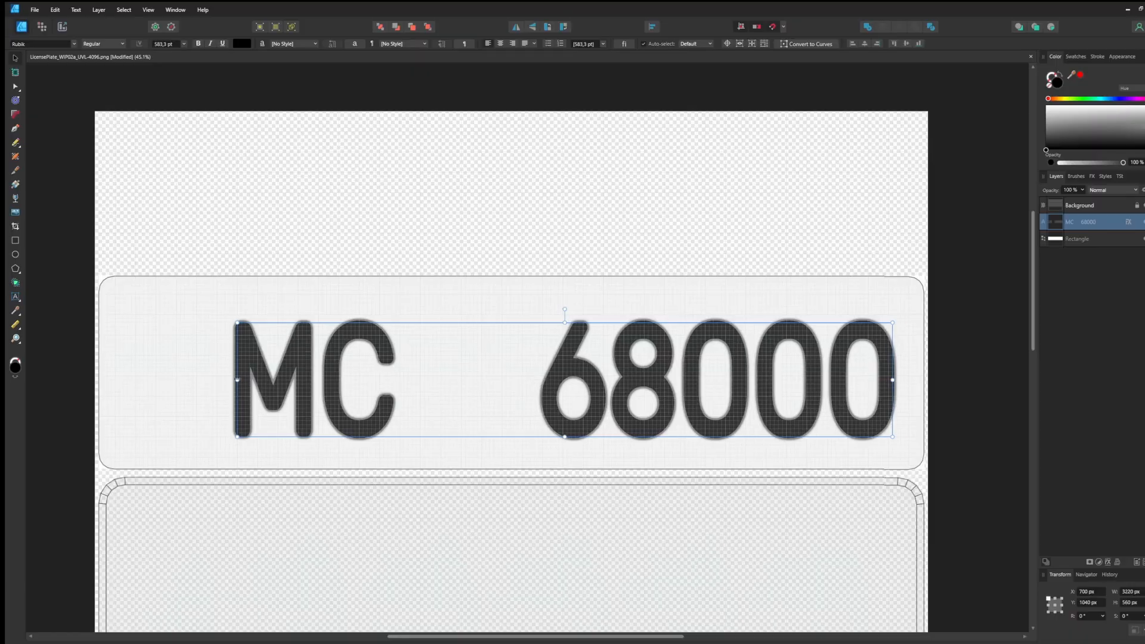
left_click_drag(237, 380, 241, 380)
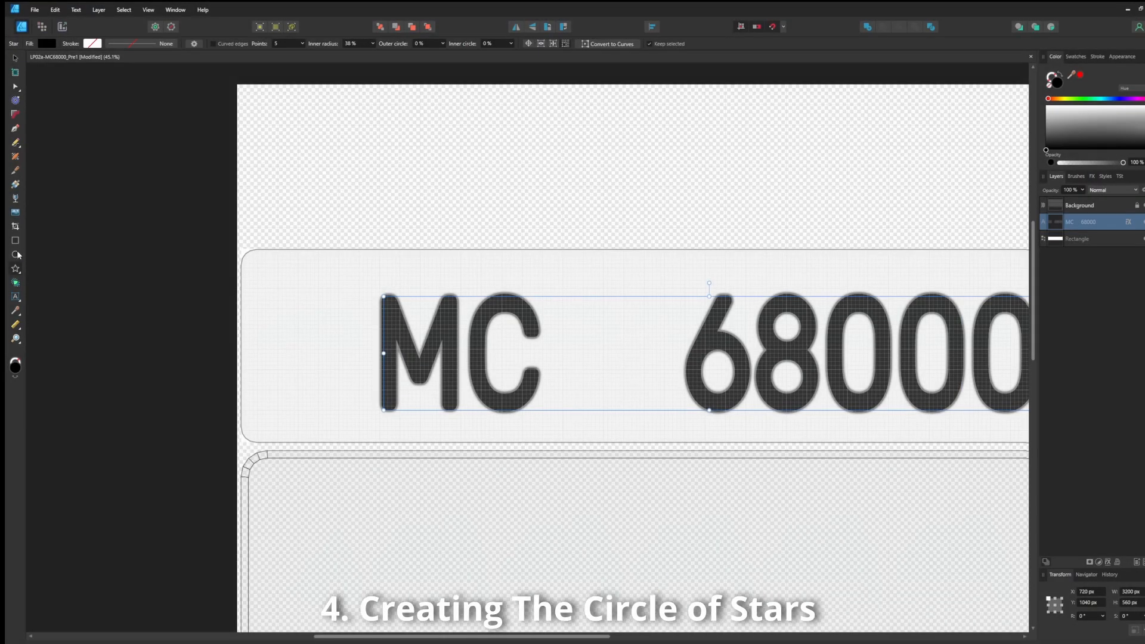
Draw a yellow circle about 280 px in diameter and place it in the empty area above the plate
left_click(16, 255)
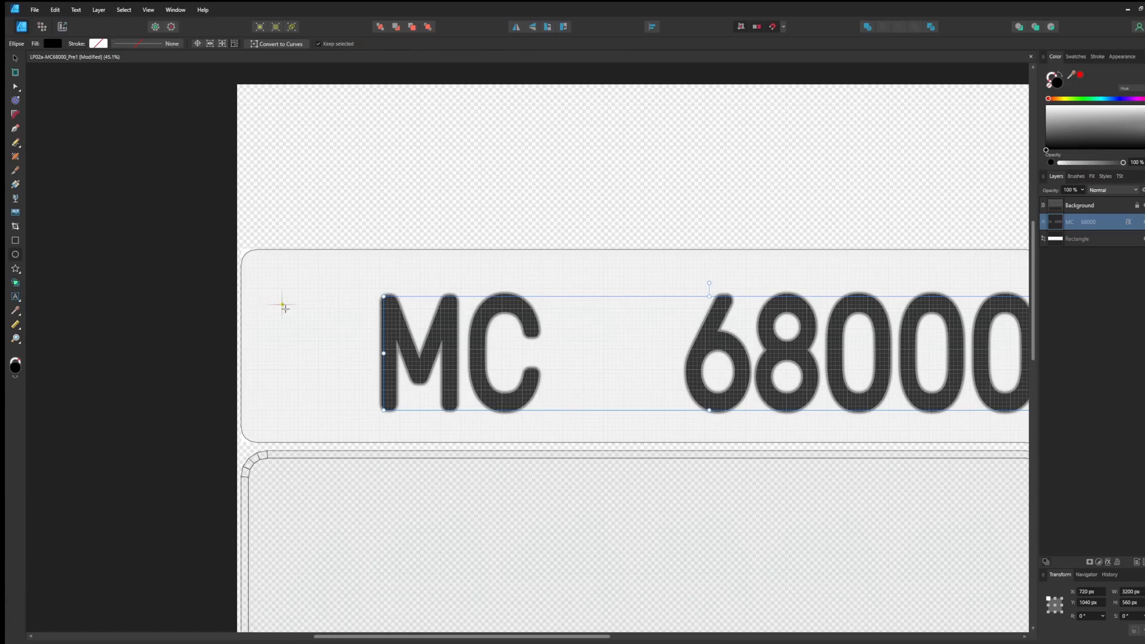
left_click_drag(284, 307, 331, 360)
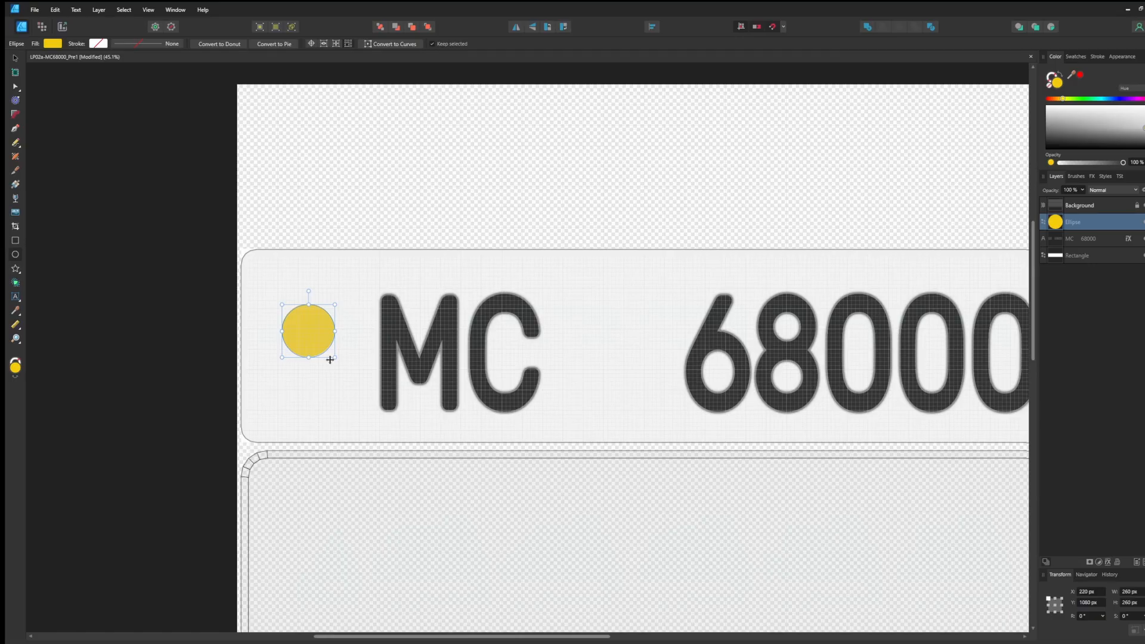
key("v")
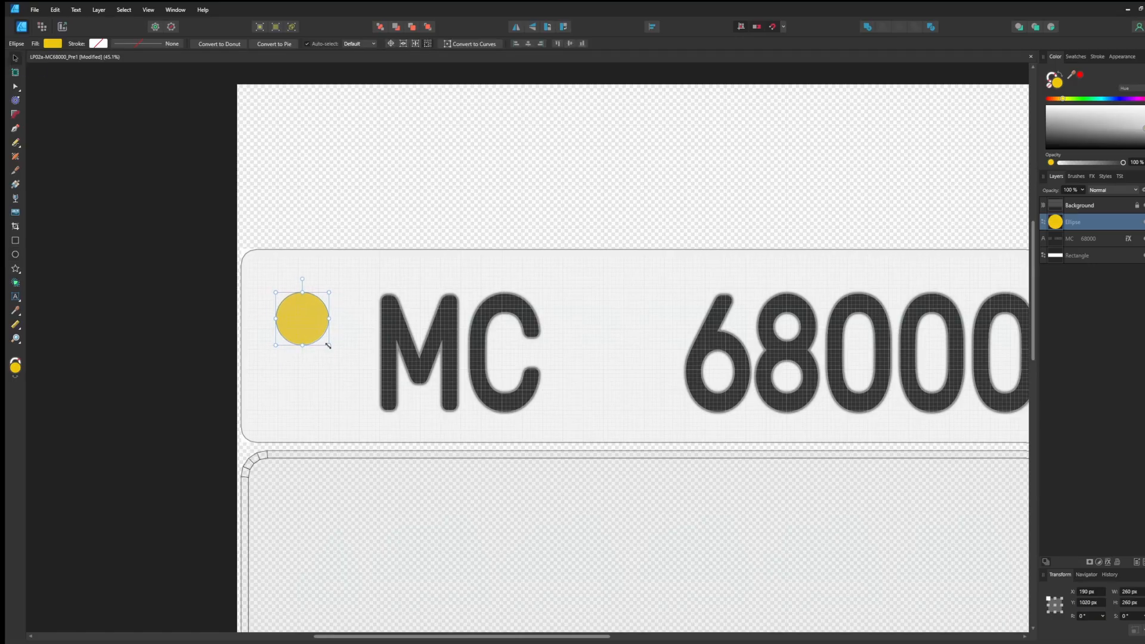
left_click_drag(328, 345, 669, 145)
scroll(745, 272, "up", 2)
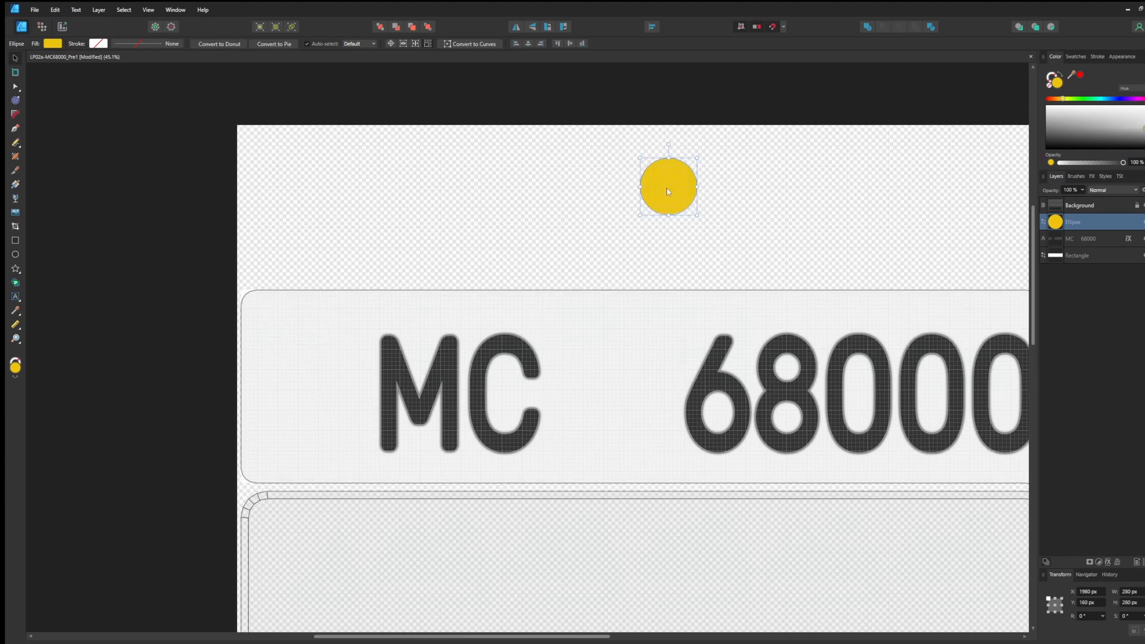
scroll(736, 220, "up", 1)
left_click_drag(667, 188, 765, 218)
scroll(737, 217, "up", 4)
Draw a small yellow five-pointed star with the Star Tool and centre it just above the circle
left_click(16, 270)
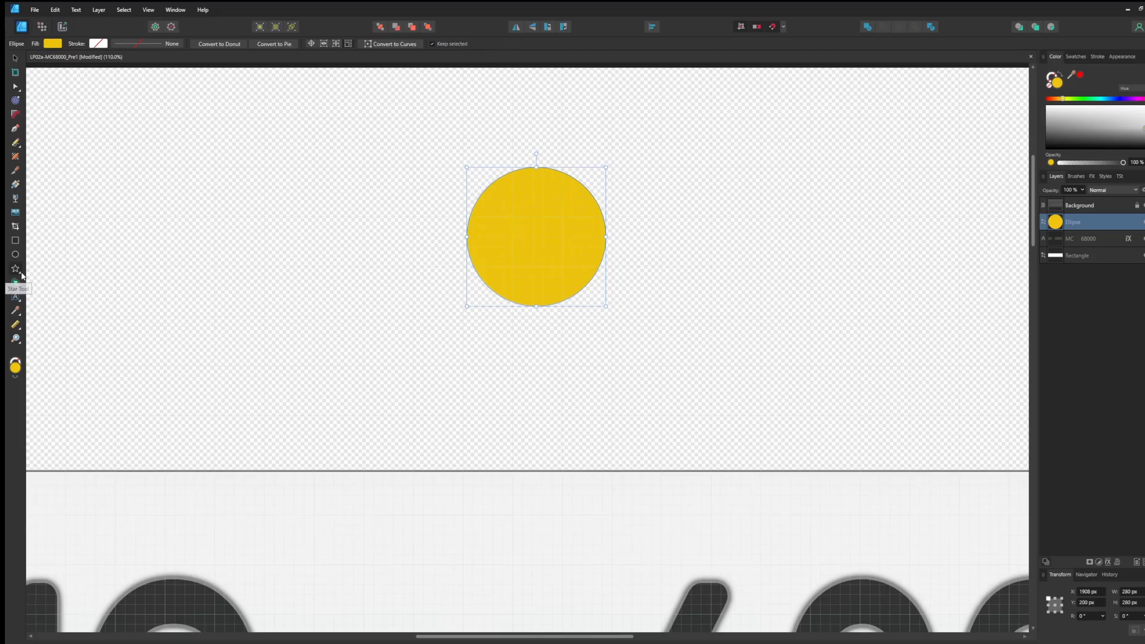
left_click(23, 275)
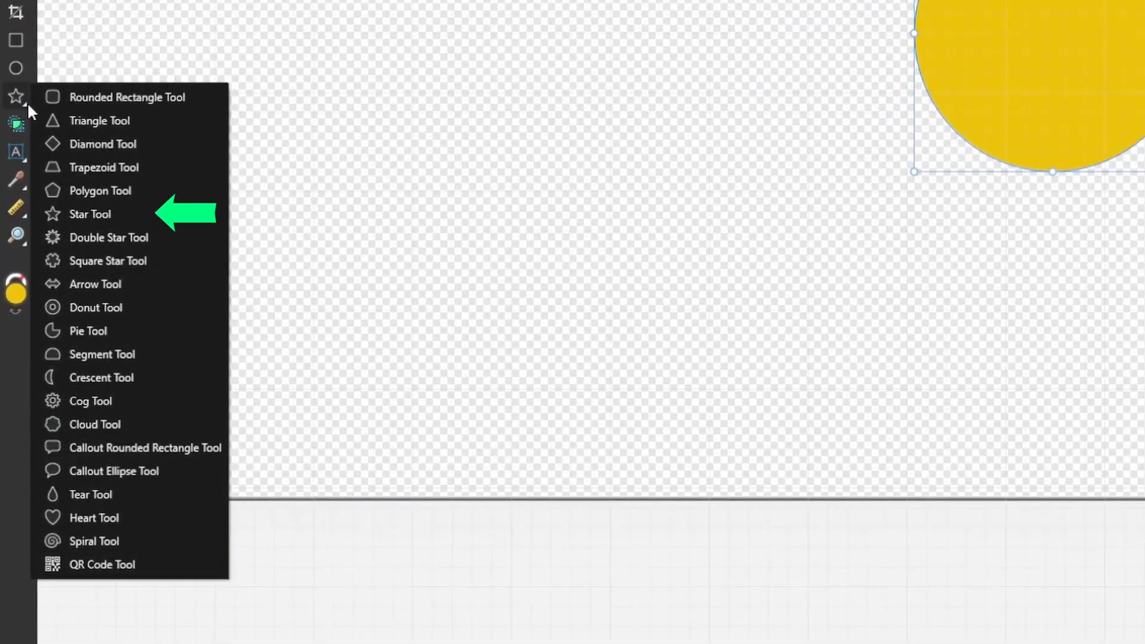
left_click(96, 216)
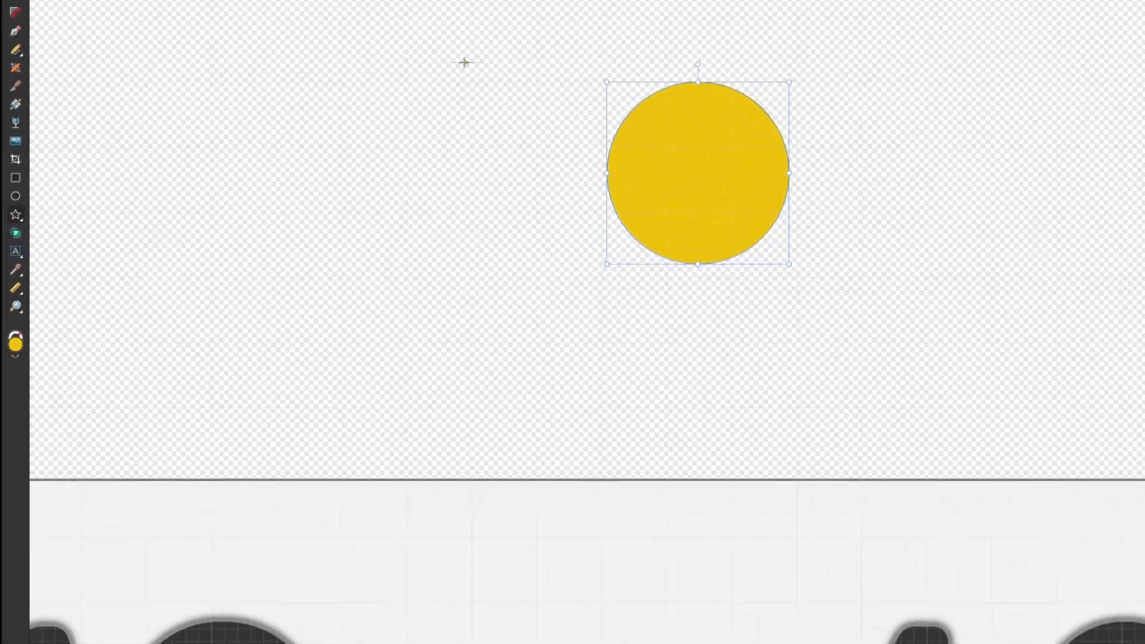
mouse_move(357, 151)
left_mouse_down()
mouse_move(384, 178)
mouse_move(557, 144)
mouse_move(556, 166)
left_mouse_up()
scroll(499, 145, "up", 3)
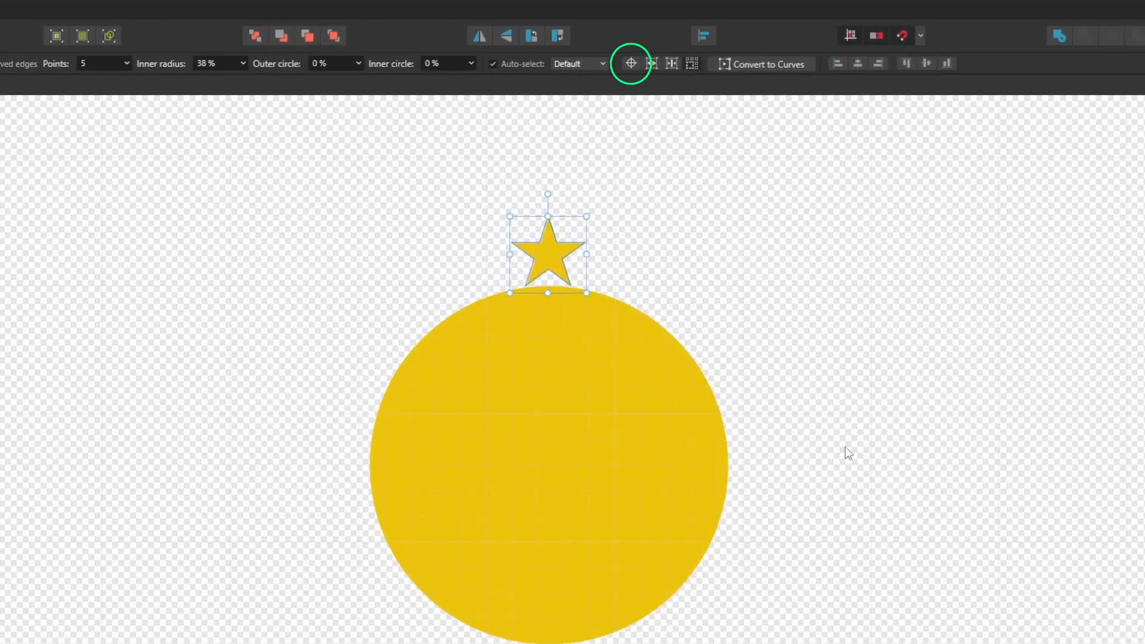
Show the star's transform origin and move it to the centre of the circle
left_click(631, 63)
left_click_drag(547, 254, 544, 371)
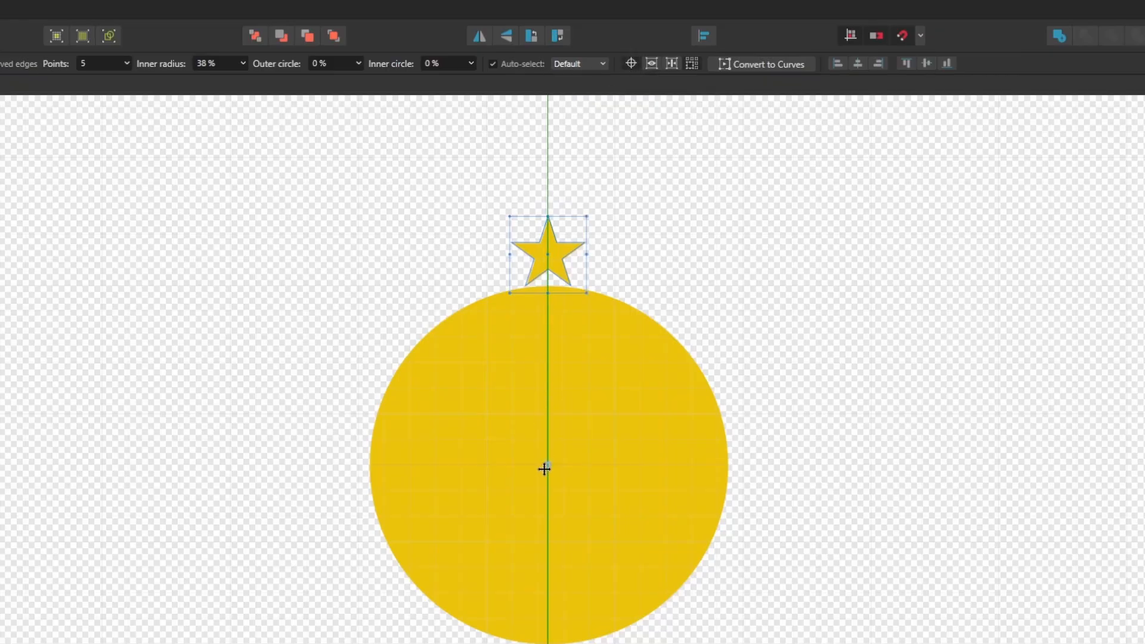
left_click_drag(544, 469, 547, 463)
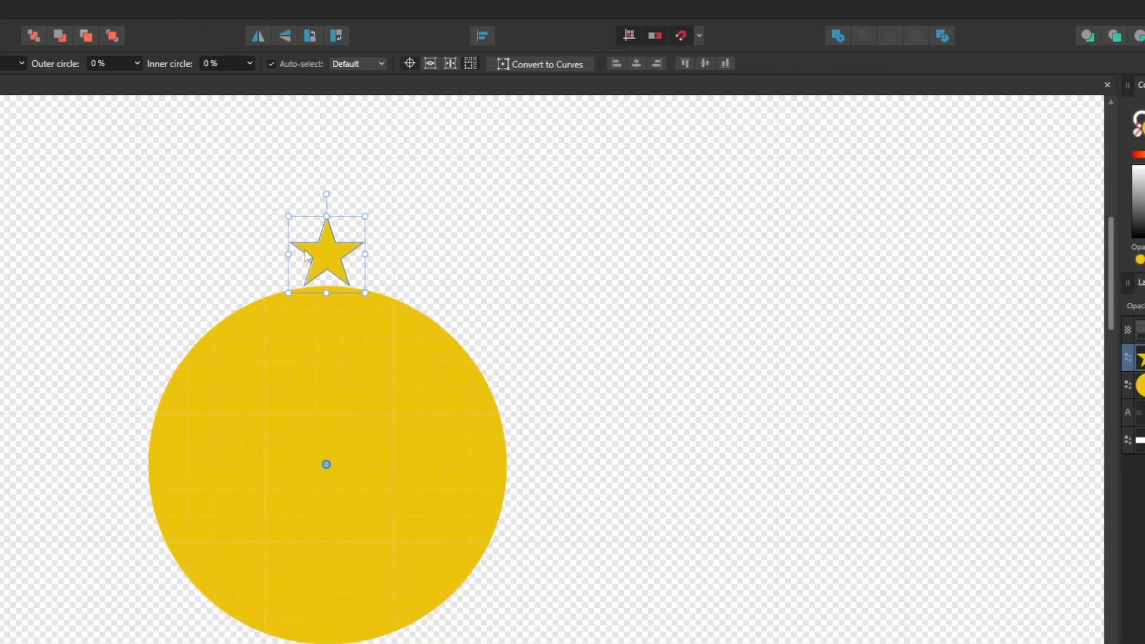
key("ctrl")
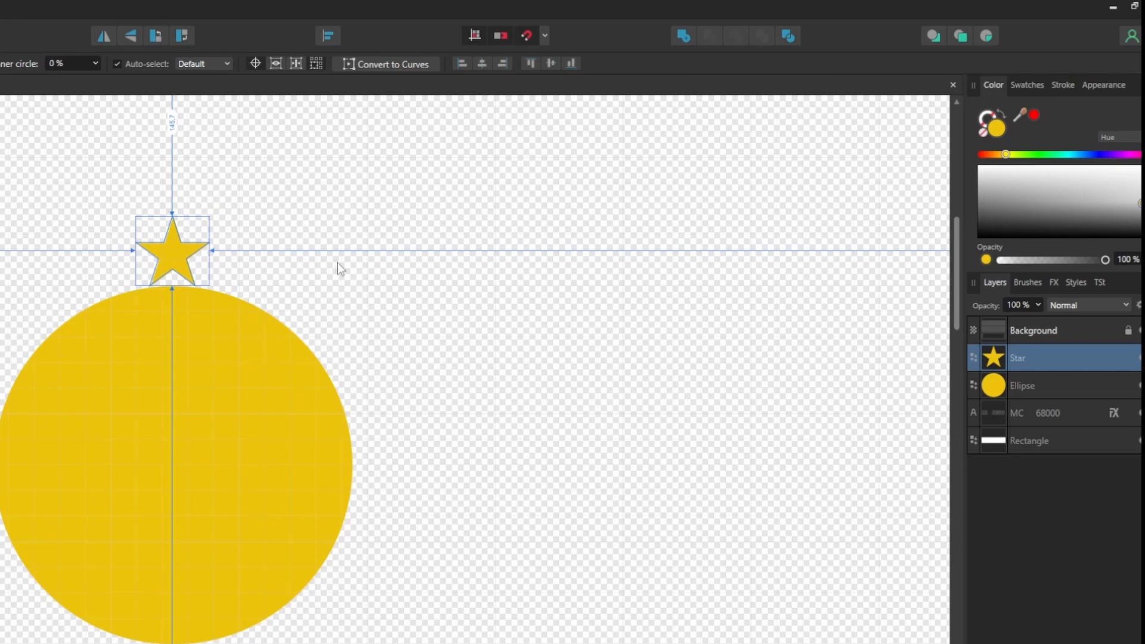
Duplicate the star, rotate the copy 30° clockwise around the circle's centre, and repeat the duplication to form an even ring of twelve stars
key("ctrl+j")
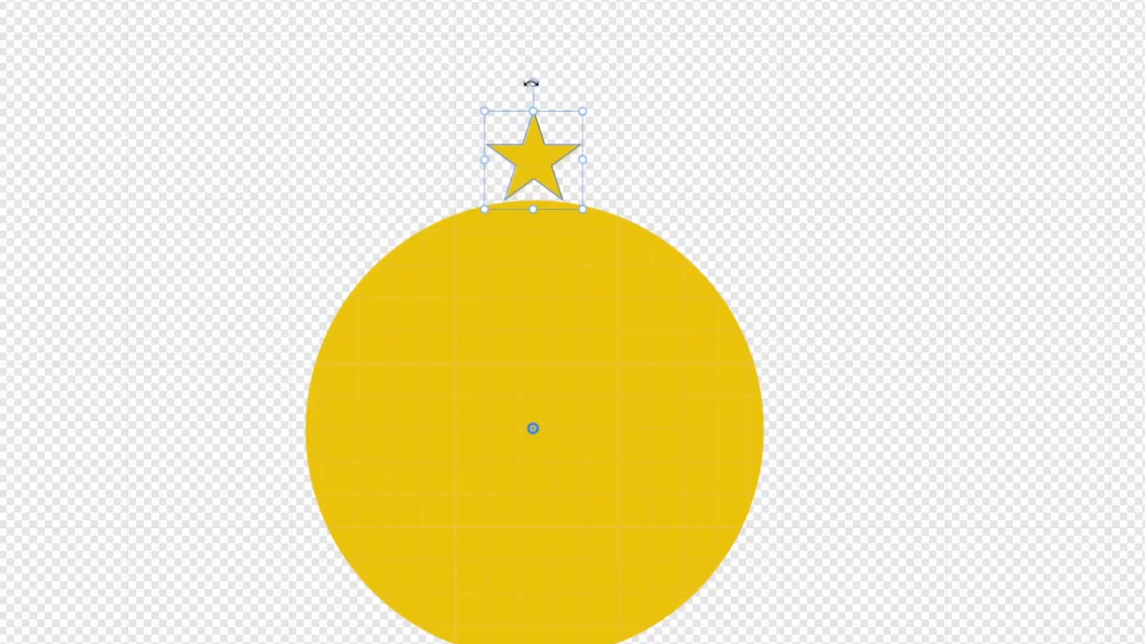
left_click_drag(532, 83, 696, 111)
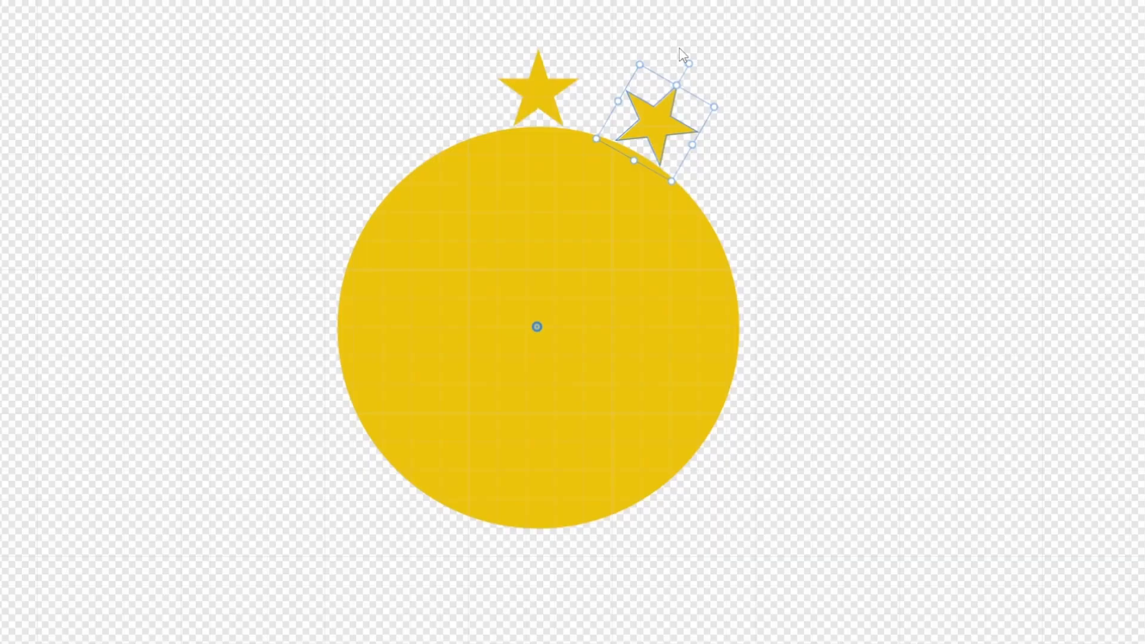
key("ctrl+j")
key("ctrl+j")
key("ctrl+j")
key("ctrl+j")
key("ctrl+j")
key("ctrl+j")
key("ctrl+j")
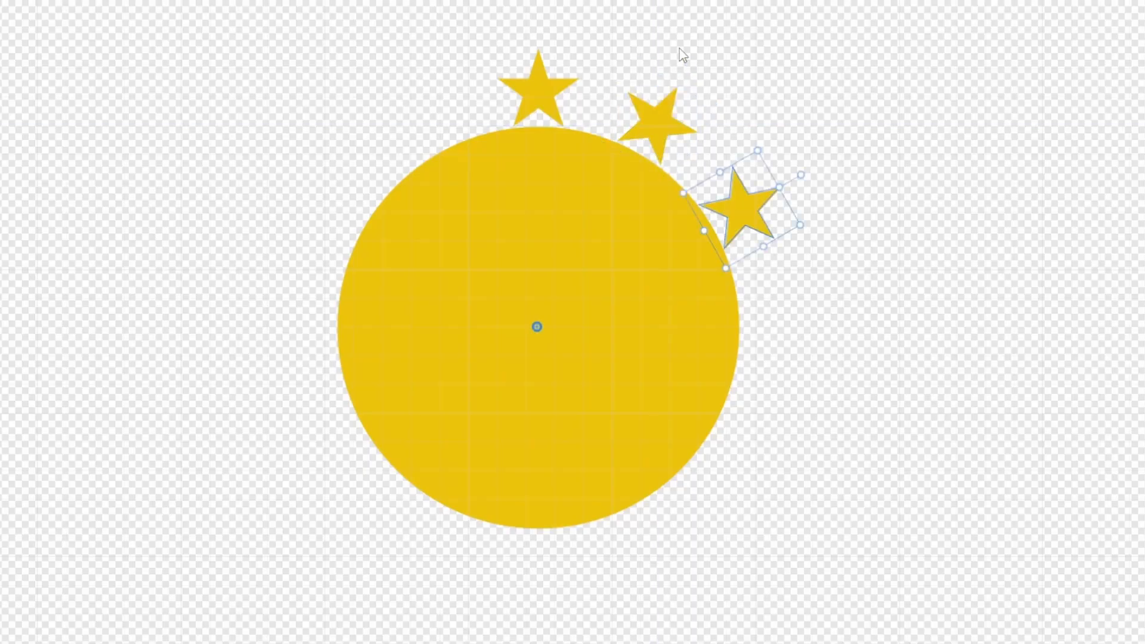
key("ctrl+j")
key("ctrl+j")
key("ctrl+j")
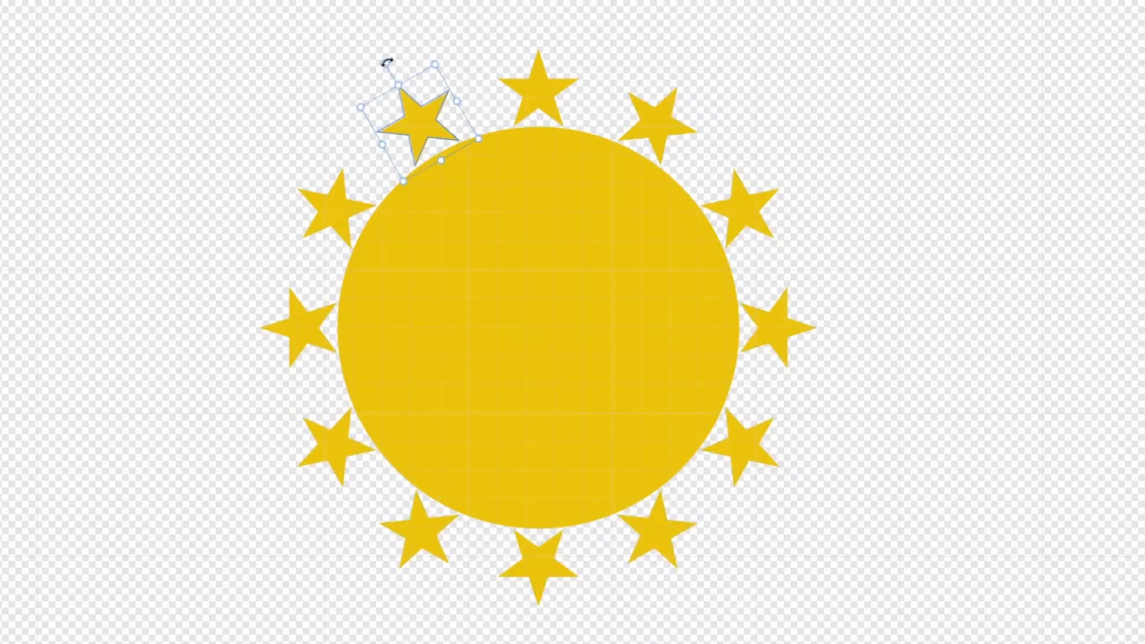
Rotate the five stars on the ring's left side and the bottom star upright, to 0°
left_click_drag(387, 62, 427, 59)
left_click(324, 198)
left_click_drag(276, 176, 334, 143)
left_click(300, 322)
left_click_drag(233, 327, 305, 230)
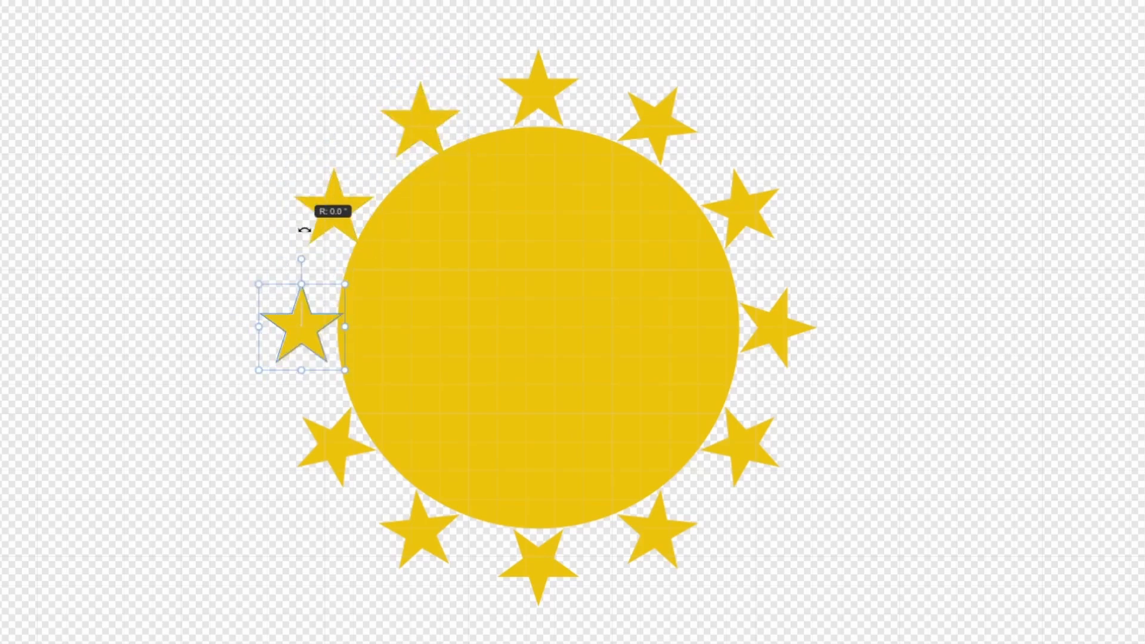
left_click(332, 441)
left_click_drag(273, 478, 338, 351)
left_click(419, 539)
left_click_drag(388, 592, 434, 321)
left_click(543, 570)
left_click_drag(538, 630, 529, 376)
Rotate the five stars on the ring's right side upright and nudge the leftmost star slightly outward
left_click(657, 537)
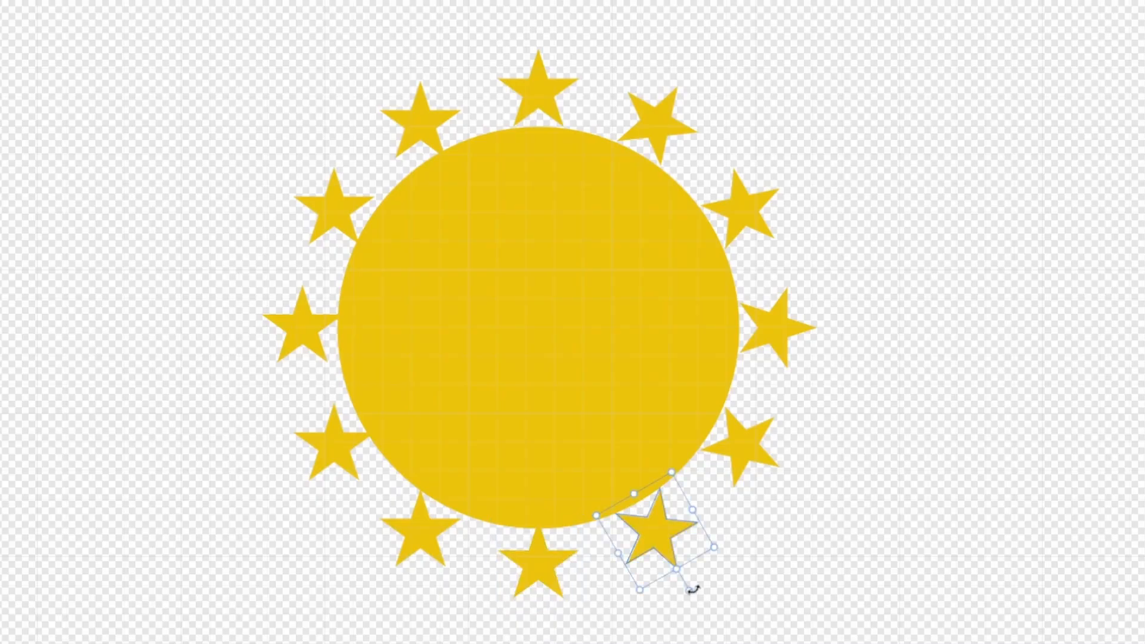
left_click_drag(692, 589, 644, 322)
left_click(741, 444)
left_click_drag(805, 473, 730, 329)
left_click(774, 328)
left_click_drag(842, 328, 767, 233)
left_click(749, 212)
left_click_drag(800, 175, 741, 121)
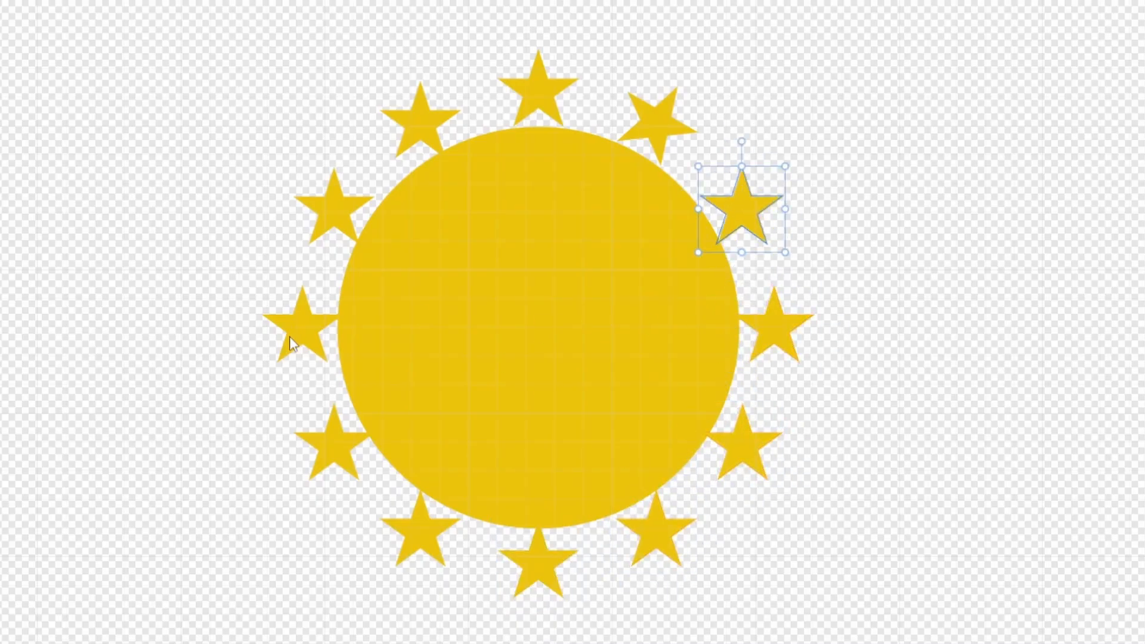
left_click_drag(289, 343, 284, 343)
left_click(741, 209)
left_click(647, 117)
left_click_drag(690, 67, 656, 56)
Delete the yellow circle inside the ring and group the twelve stars as Circle of Stars
left_click(650, 251)
key("Delete")
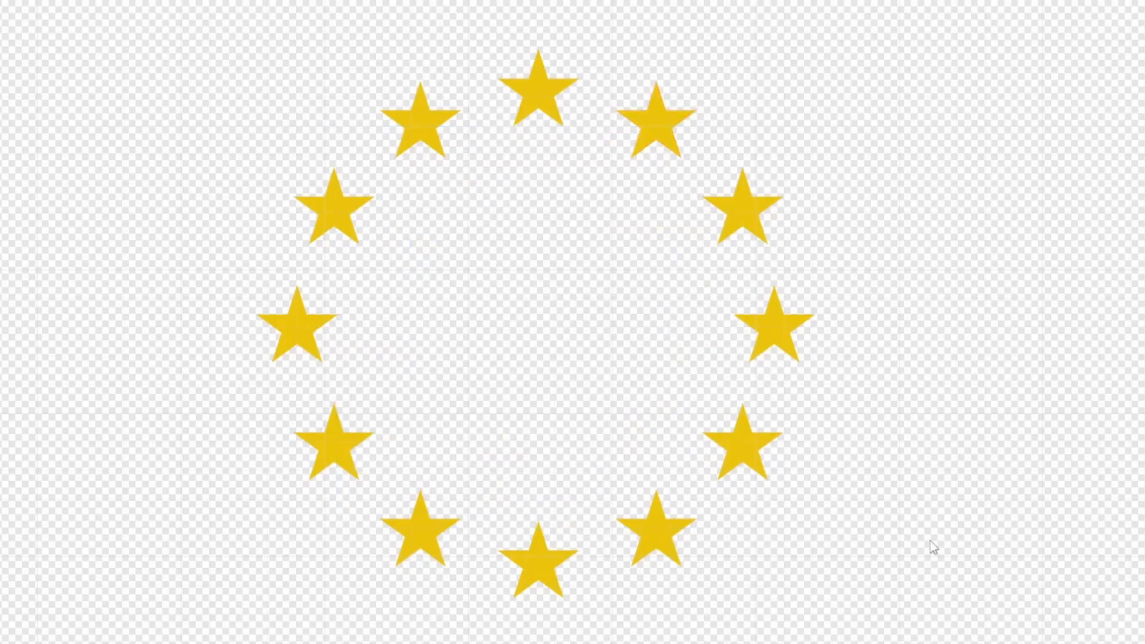
left_click(538, 91)
key("ctrl+a")
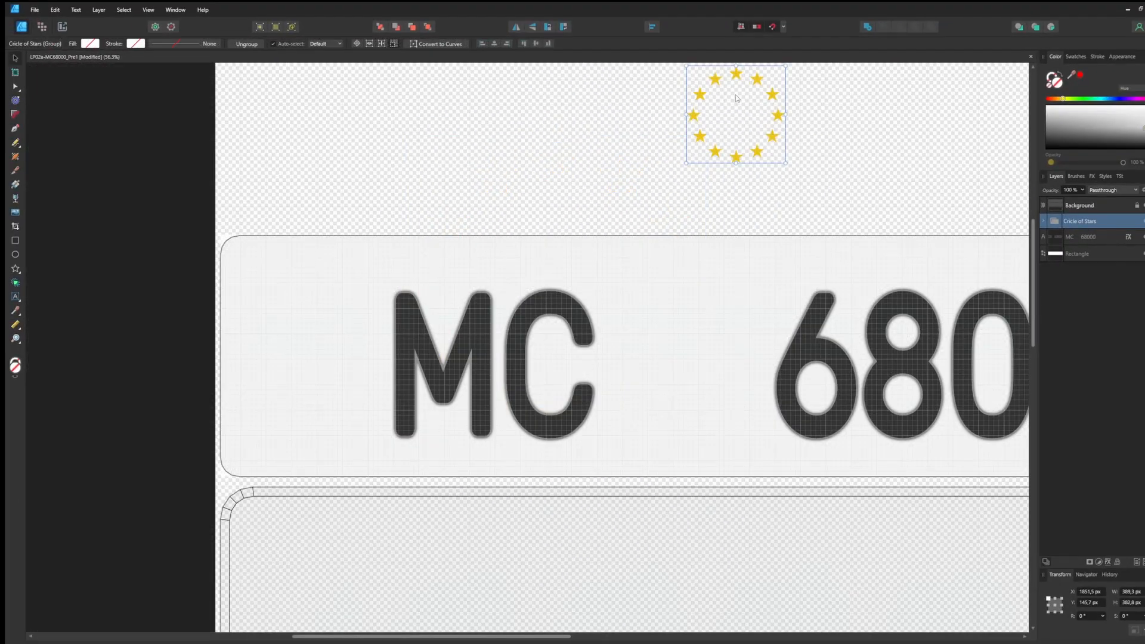
Move the star group onto the plate's left end and draw a full-height rectangle of about 510 × 951 px there
left_click_drag(737, 98, 312, 317)
key("m")
left_click_drag(239, 237, 368, 477)
scroll(313, 294, "up", 4)
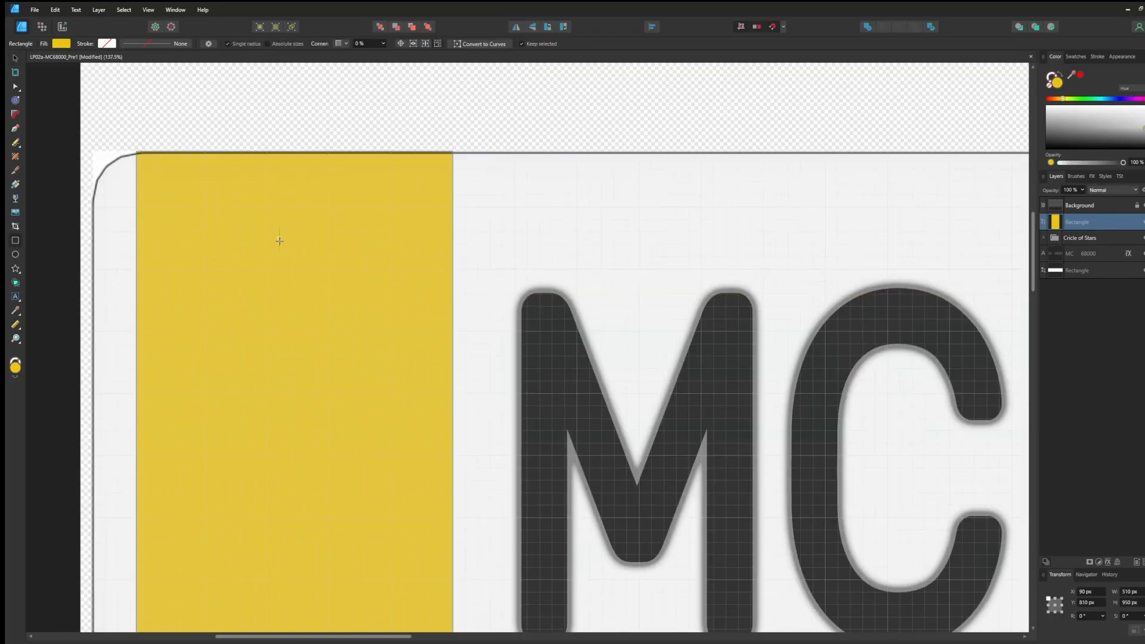
left_click_drag(295, 138, 289, 147)
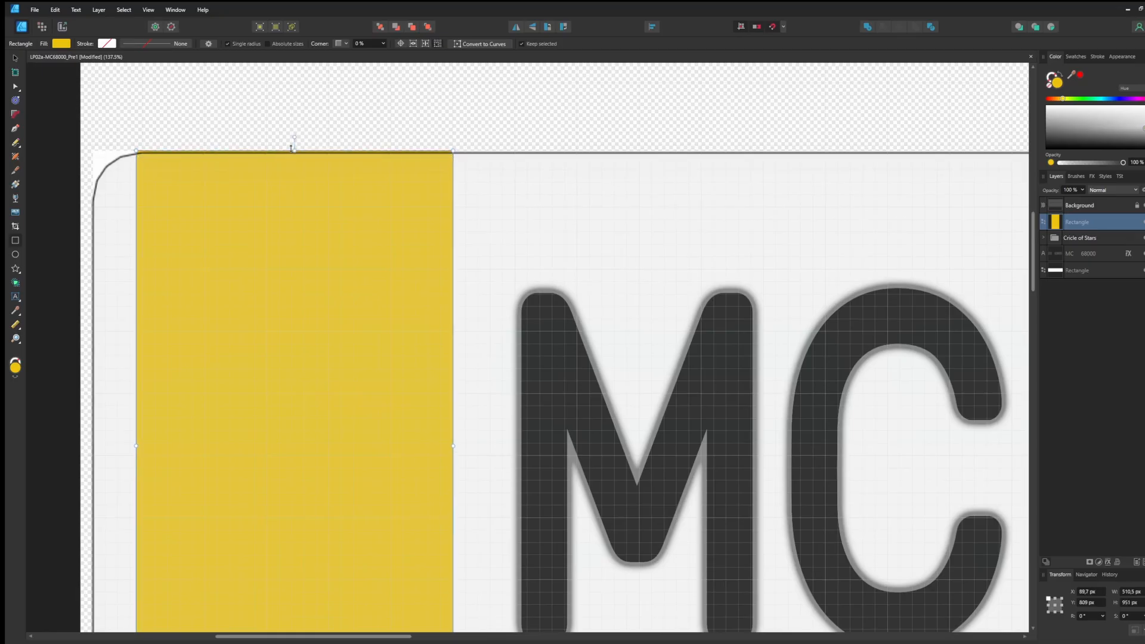
Change the new rectangle's fill to blue by setting its hue to 237
scroll(333, 241, "down", 3)
scroll(333, 241, "down", 3)
scroll(333, 241, "up", 2)
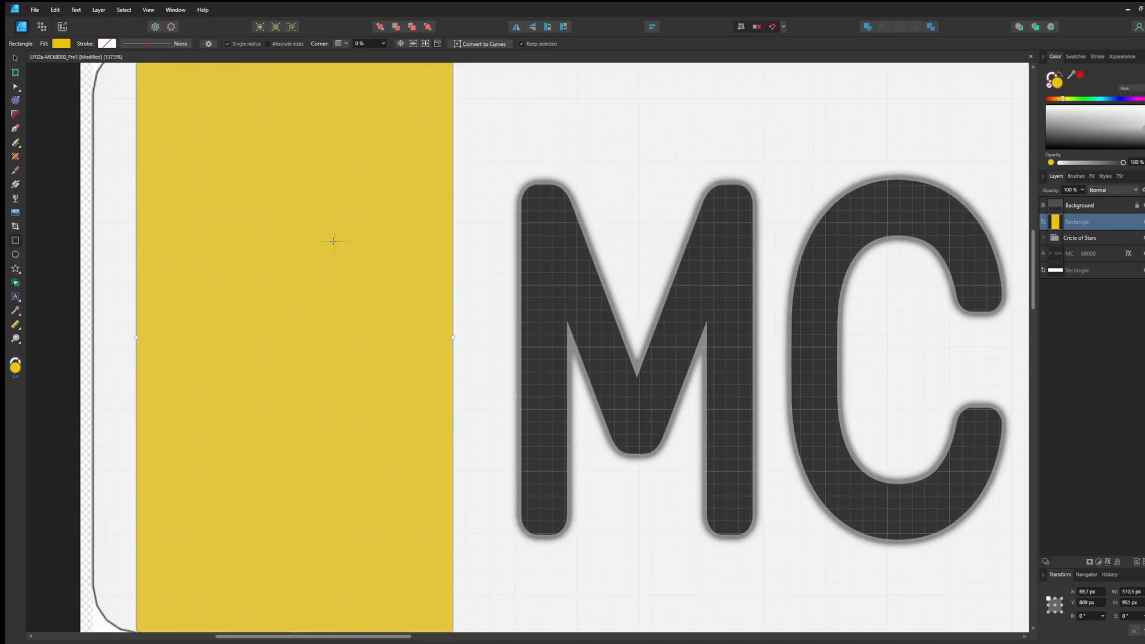
left_click(61, 44)
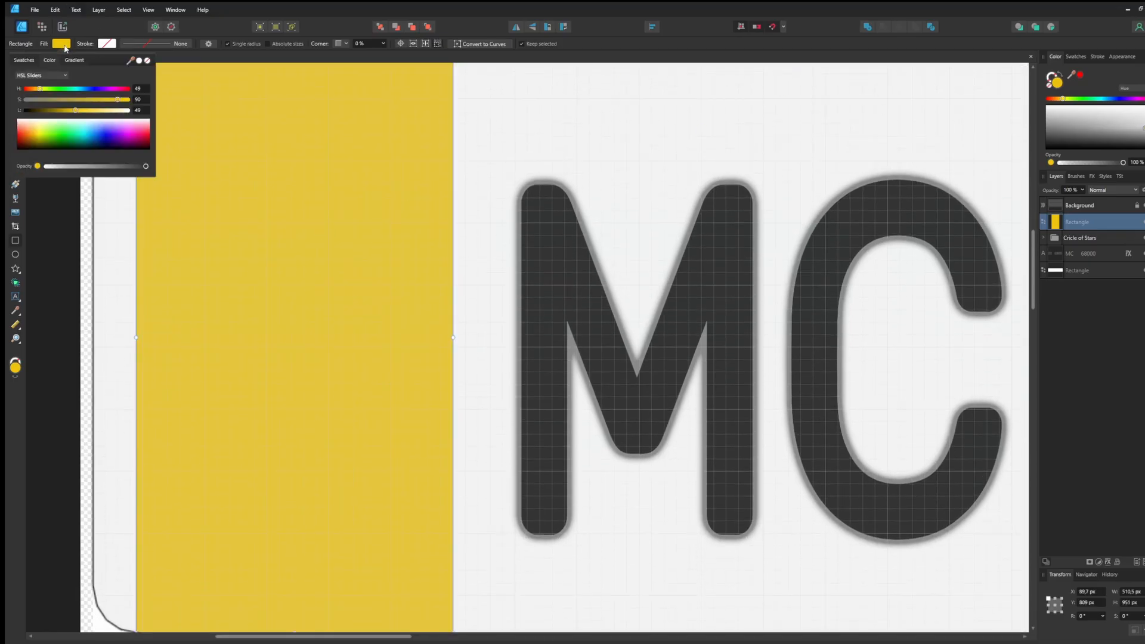
left_click_drag(39, 89, 94, 89)
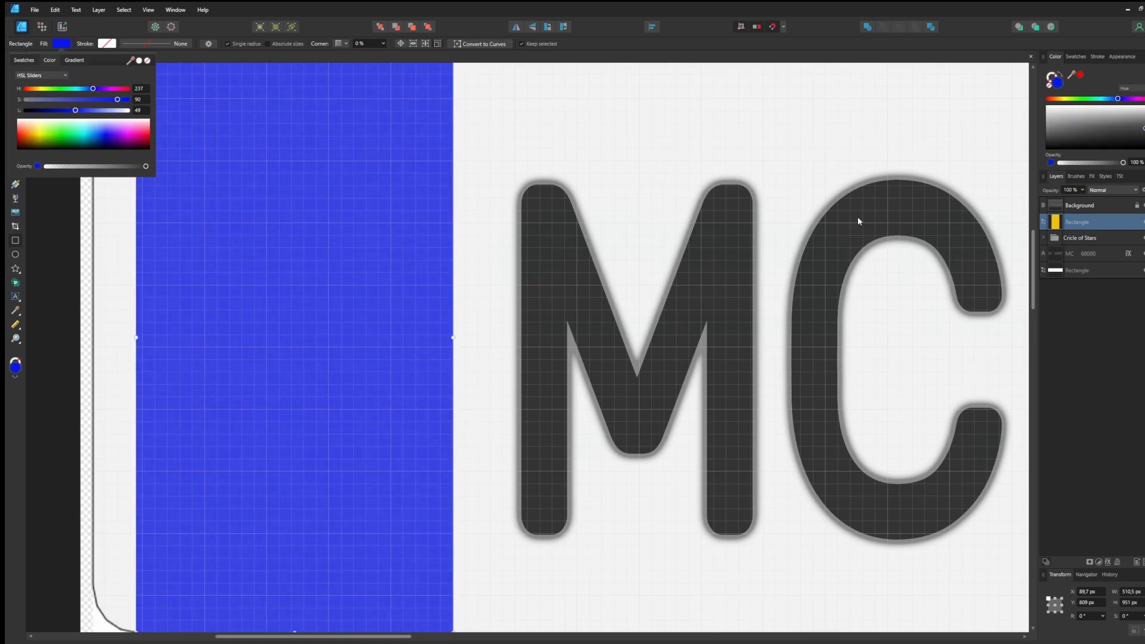
Send the blue rectangle to the back and bring it forward one level above the white plate rectangle
left_click(378, 26)
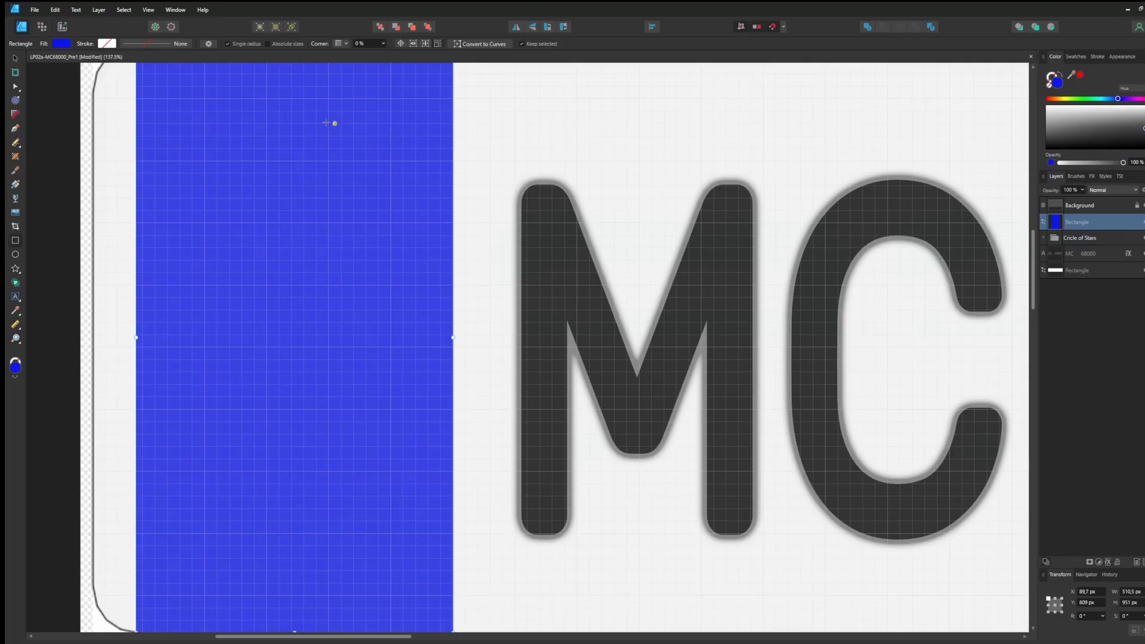
left_click(16, 57)
scroll(345, 118, "up", 2)
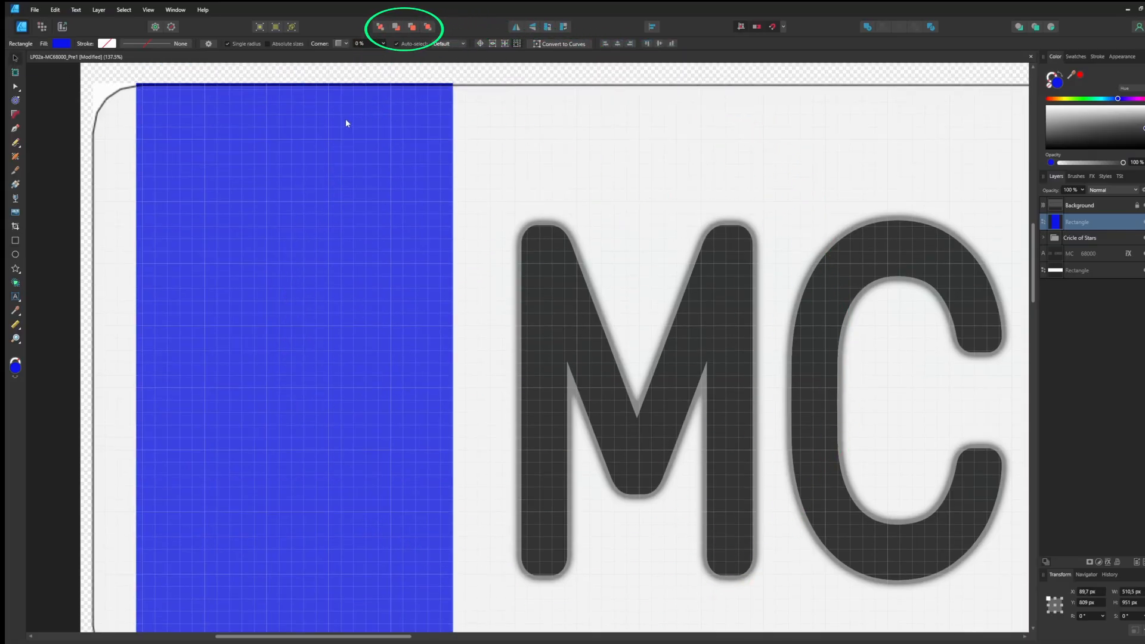
left_click(382, 27)
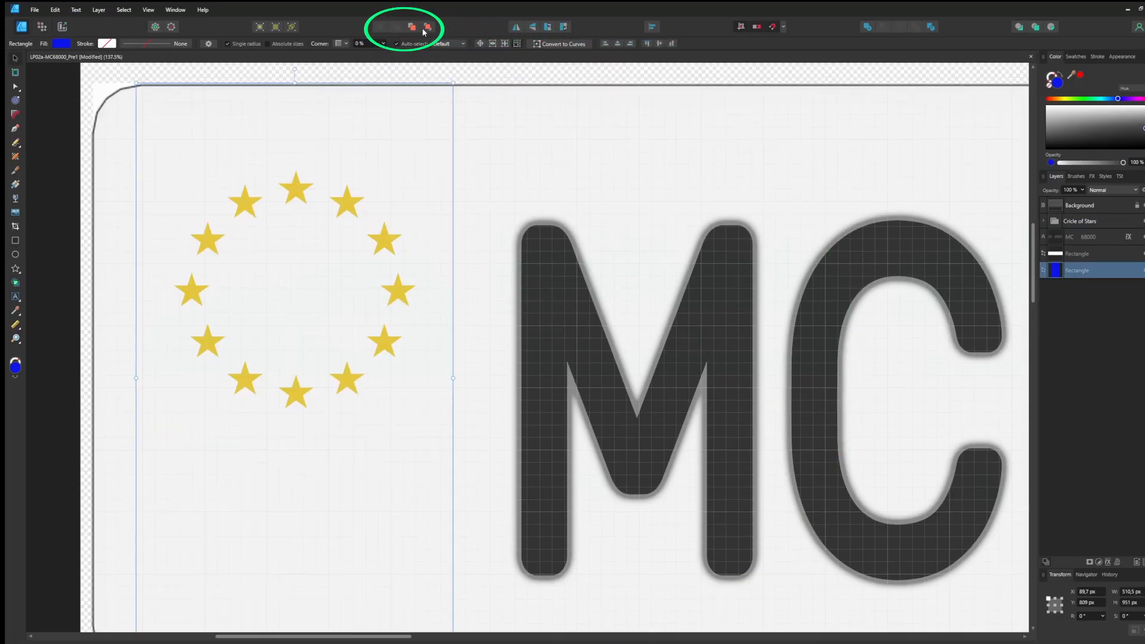
left_click(410, 27)
scroll(516, 233, "down", 2)
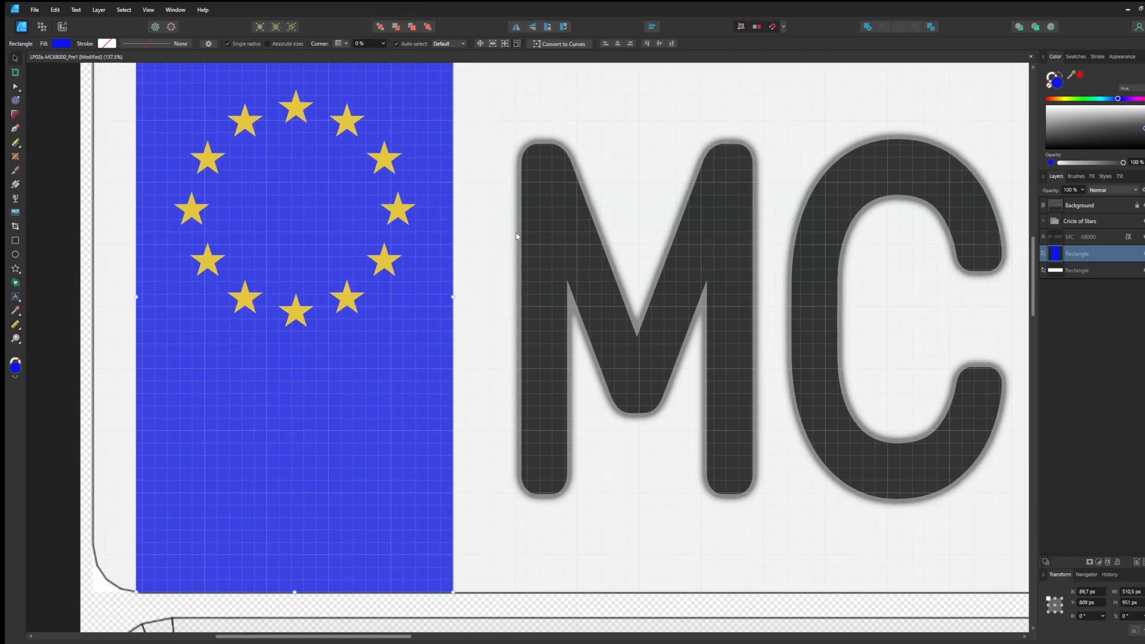
Make the letter R below the star circle white and replace its text with XY
scroll(516, 236, "down", 2)
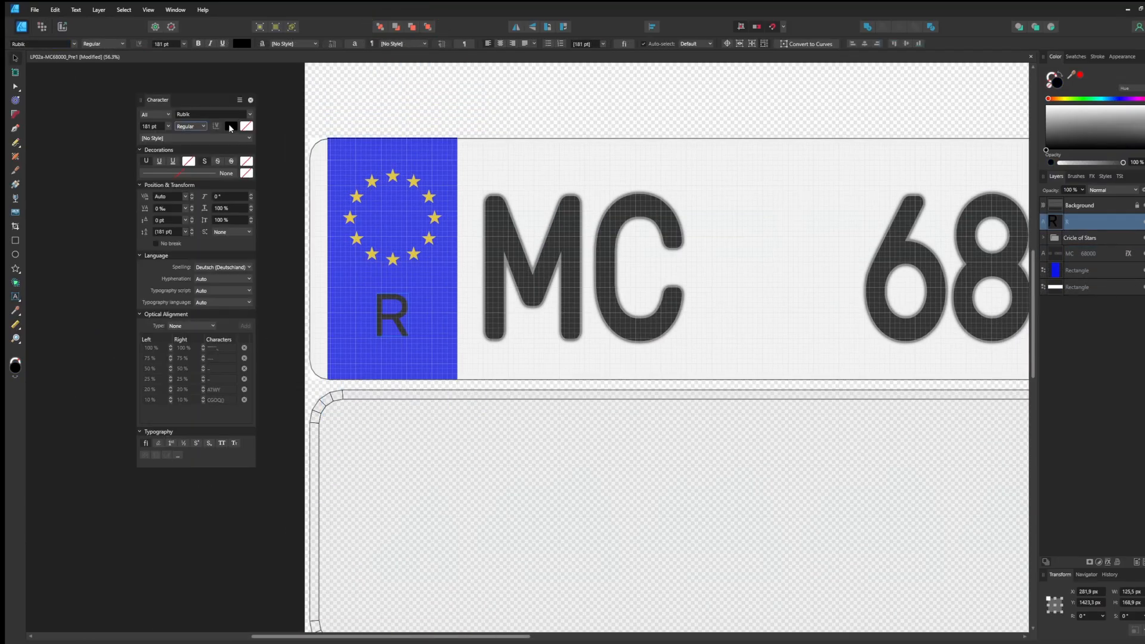
left_click(231, 126)
left_click_drag(174, 192, 276, 193)
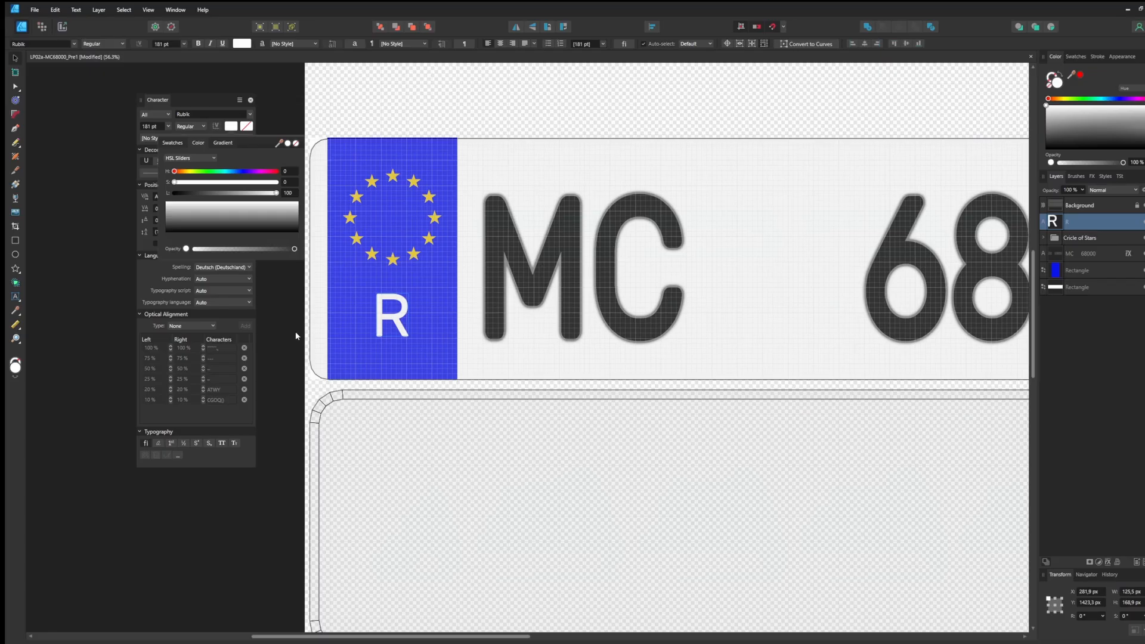
type("XY")
key("Escape")
Thicken the XY lettering on the blue badge with the Contour tool
left_click(17, 101)
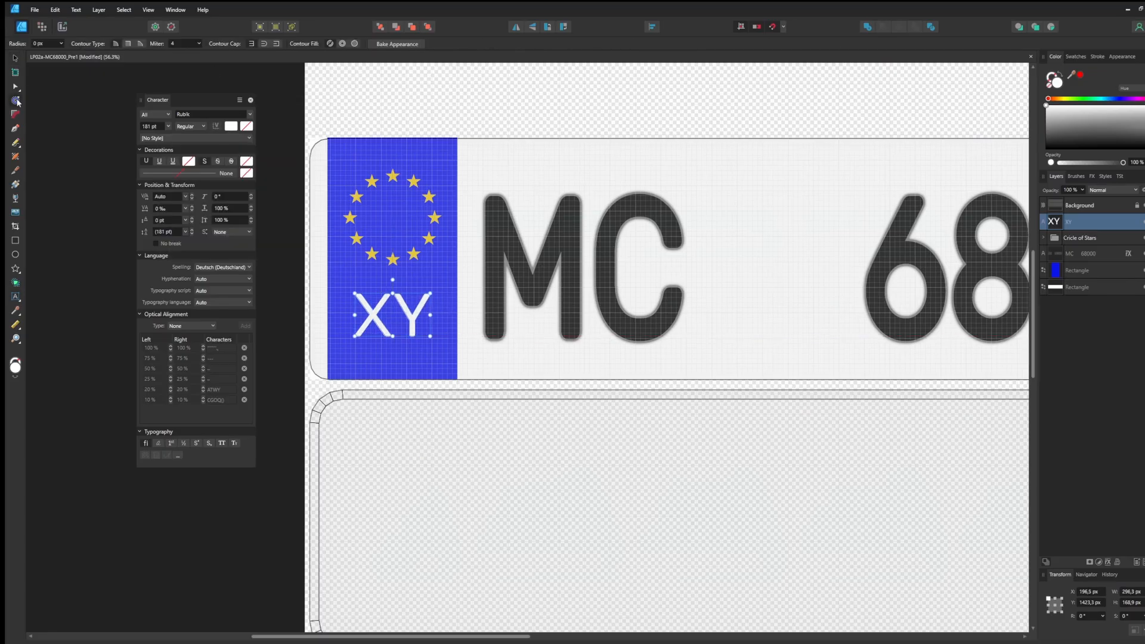
left_click(63, 55)
left_click(169, 550)
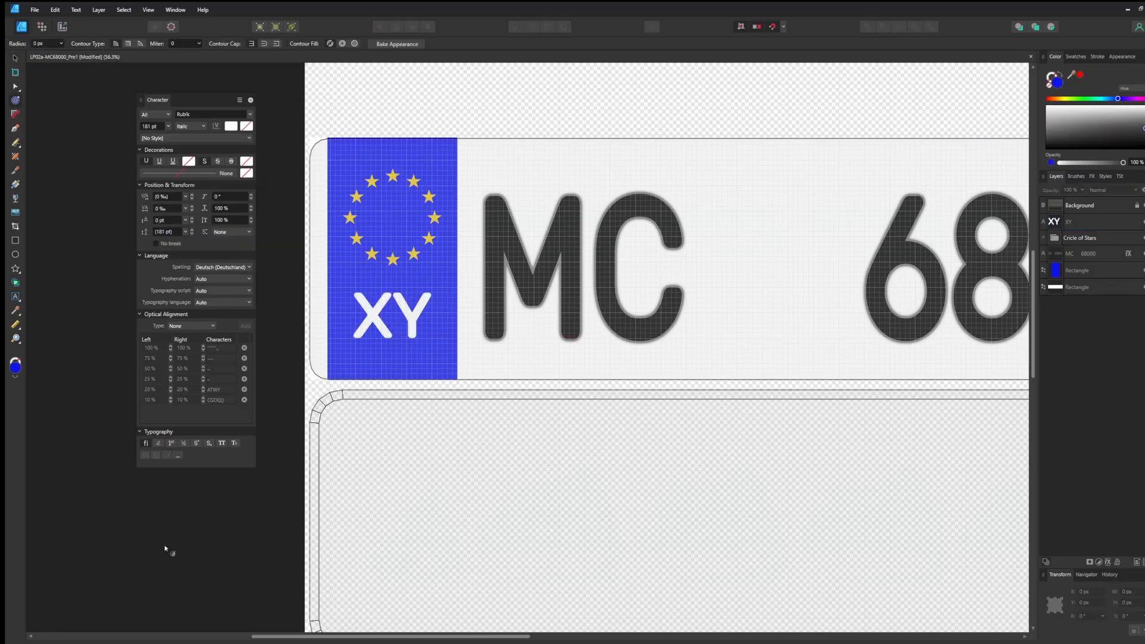
Scale the XY text down to about 148.7 pt and center it below the star circle on the blue badge
scroll(464, 446, "down", 2)
key("v")
left_click(417, 364)
left_click_drag(442, 348, 429, 371)
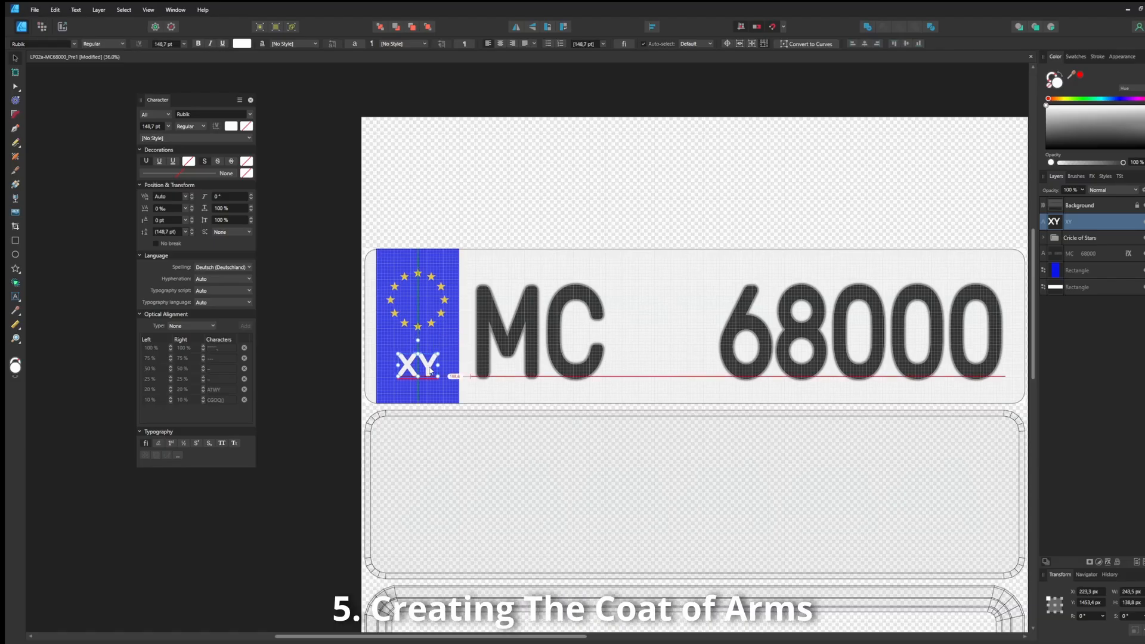
left_click(343, 459)
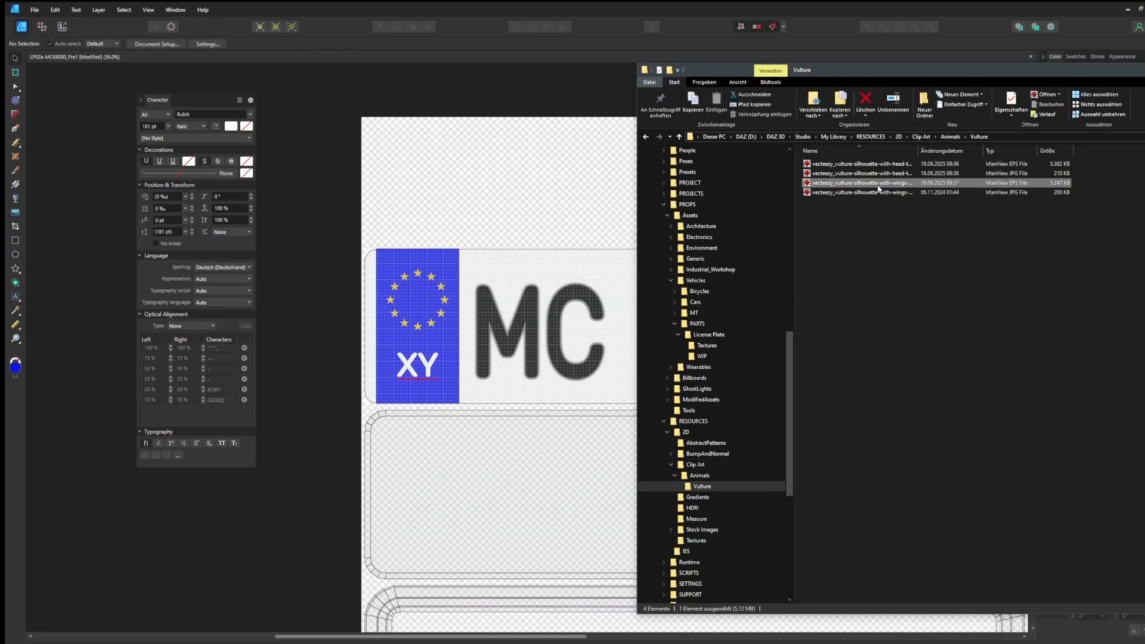
Place the spread-wings vulture silhouette JPG from the Vulture clip art folder into the license plate document
left_click(859, 192)
left_click_drag(859, 192, 539, 226)
left_click_drag(883, 70, 1144, 68)
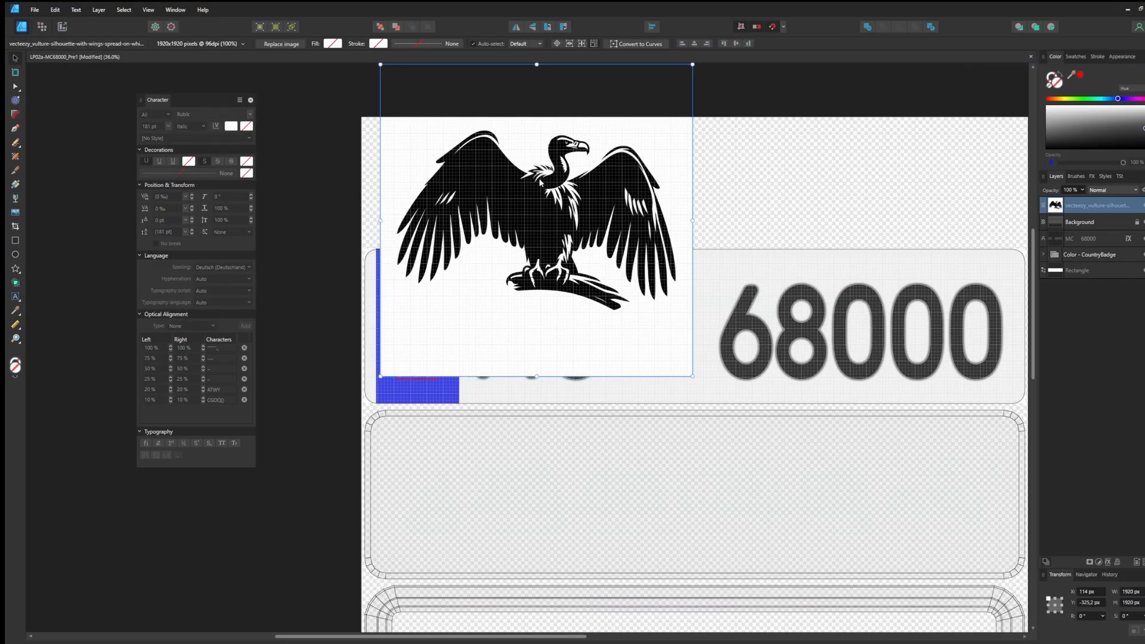
Move the vulture image into the gap between MC and 68000 and resize it to 590 × 670 px
left_click_drag(541, 183, 661, 293)
left_click_drag(501, 174, 735, 364)
left_click_drag(779, 444, 672, 332)
left_click_drag(605, 324, 613, 323)
left_click_drag(661, 375, 661, 381)
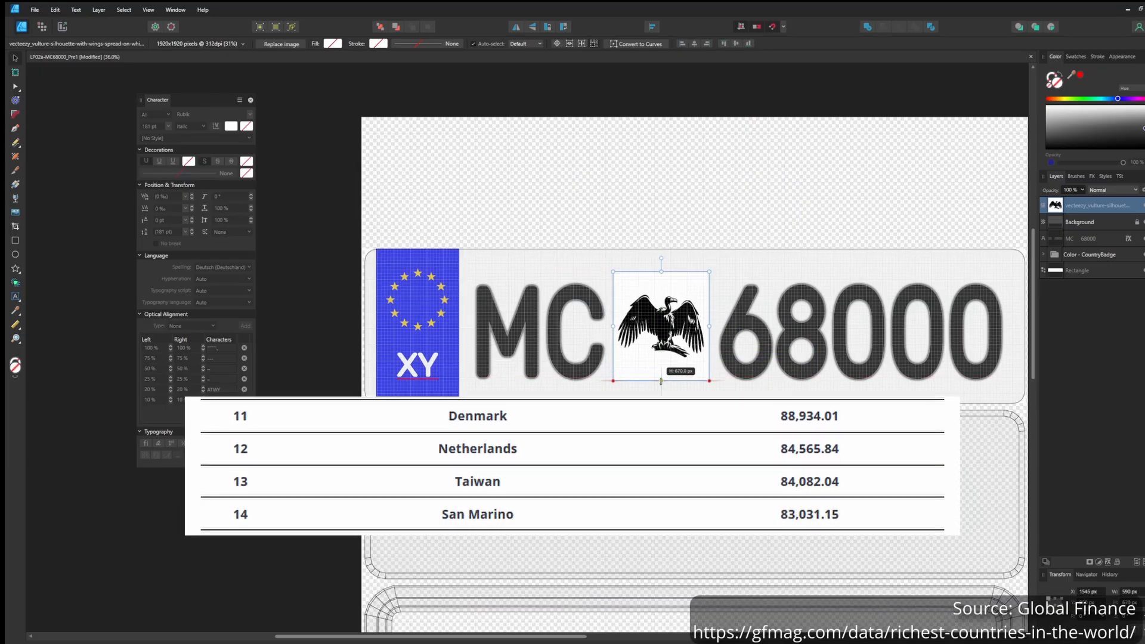
Color the vulture image red using a Recolor adjustment with hue 0°, saturation 100% and lightness 38%
left_click(1098, 562)
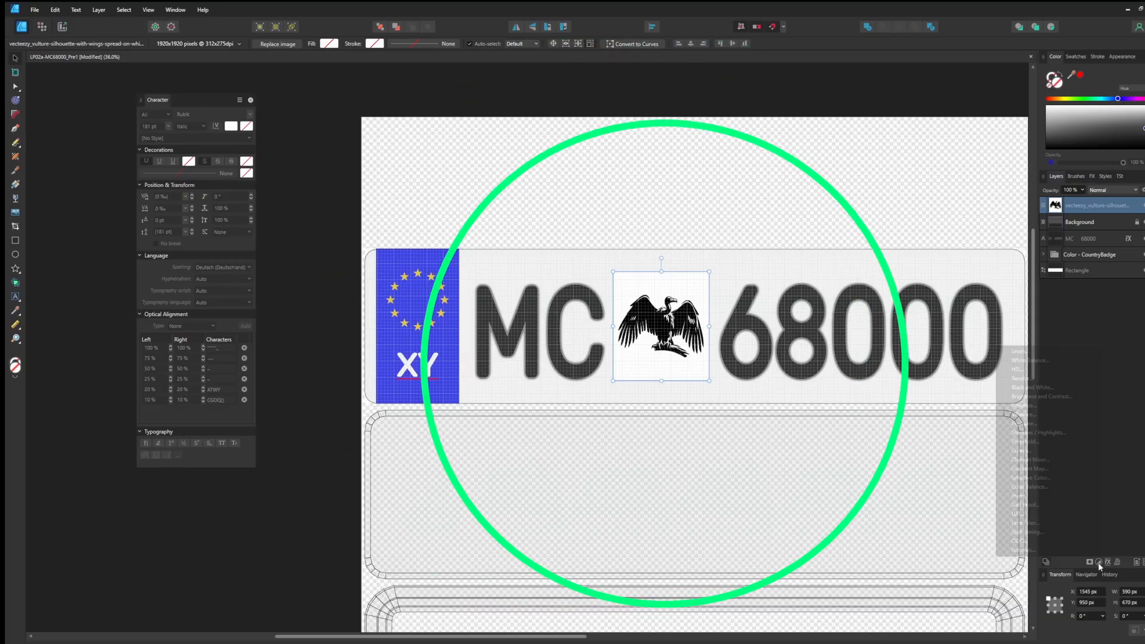
left_click(1099, 563)
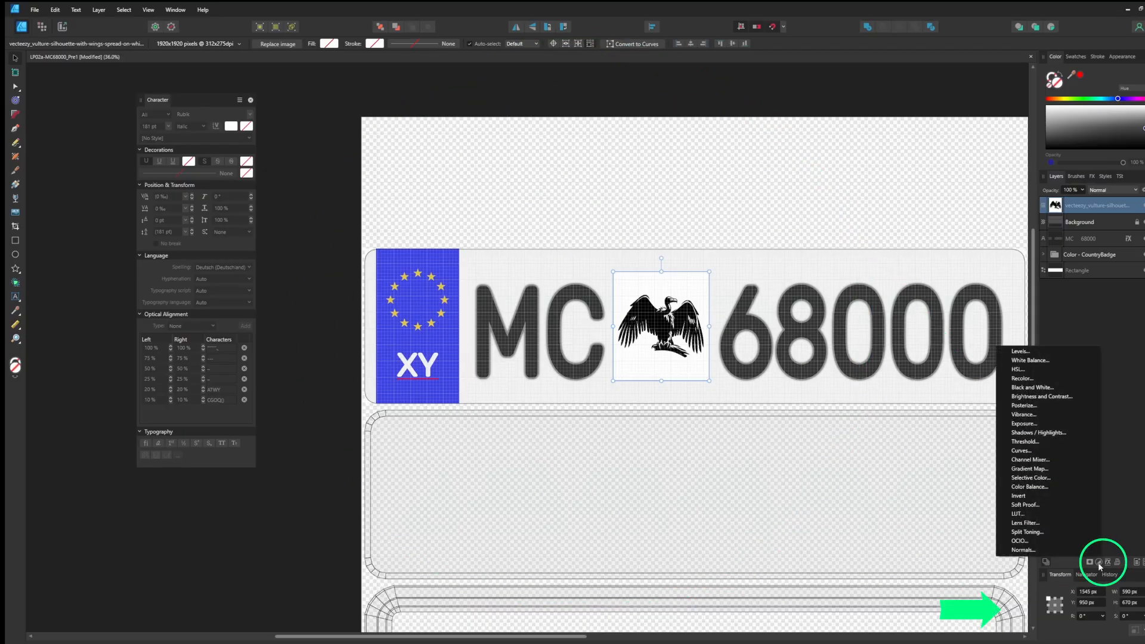
left_click(1051, 378)
left_click(979, 570)
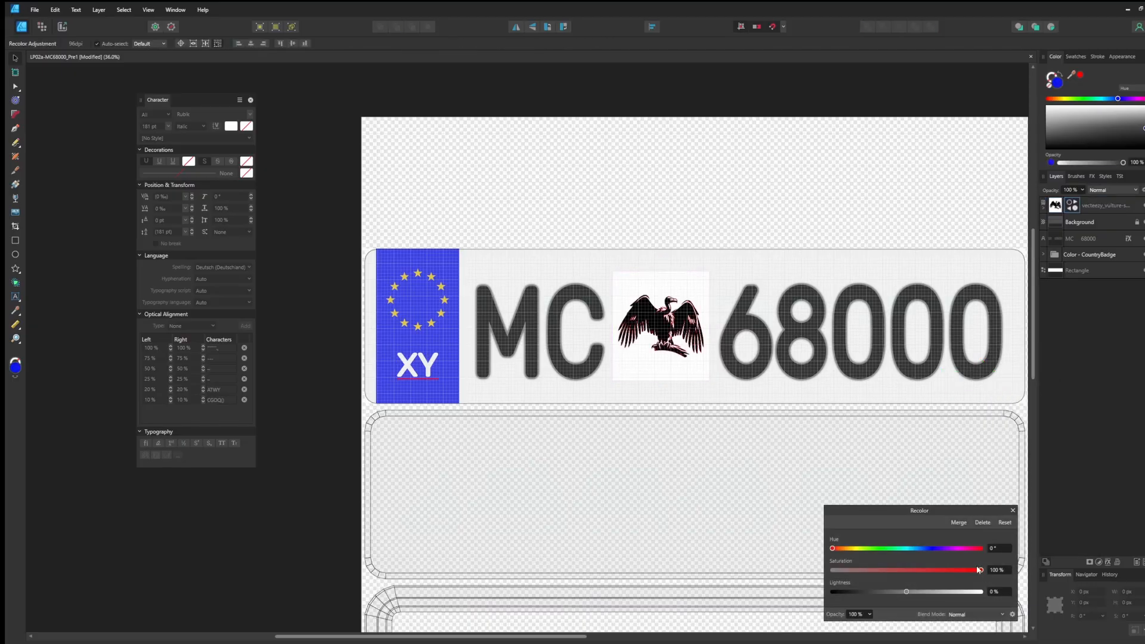
left_click_drag(909, 593, 934, 595)
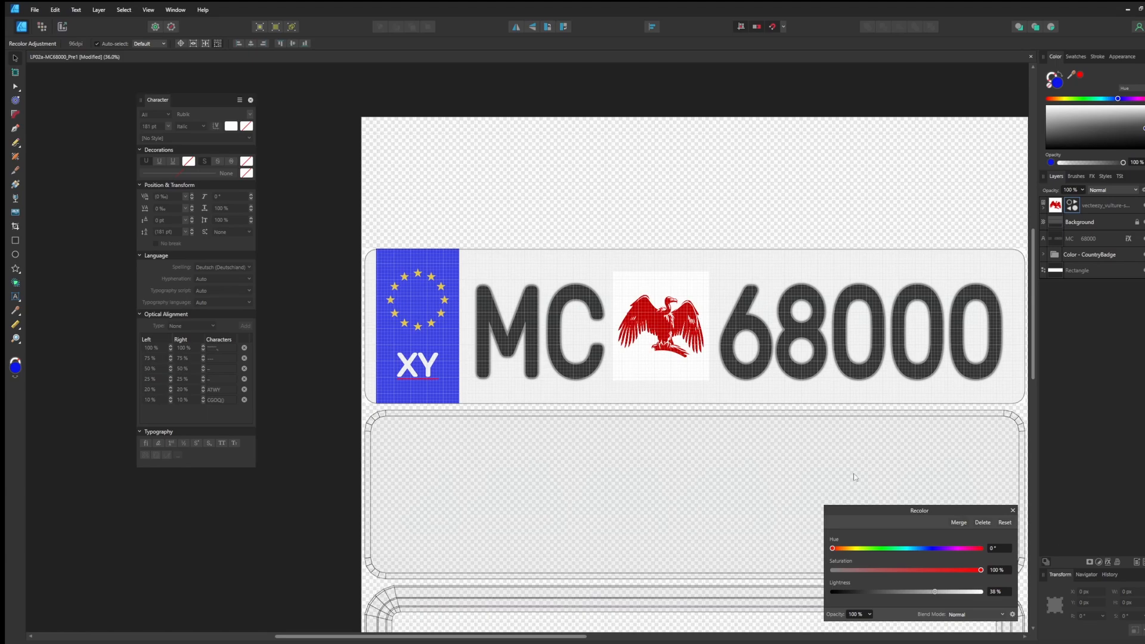
Hide the locked Background layer that holds the UV layout
left_click(766, 402)
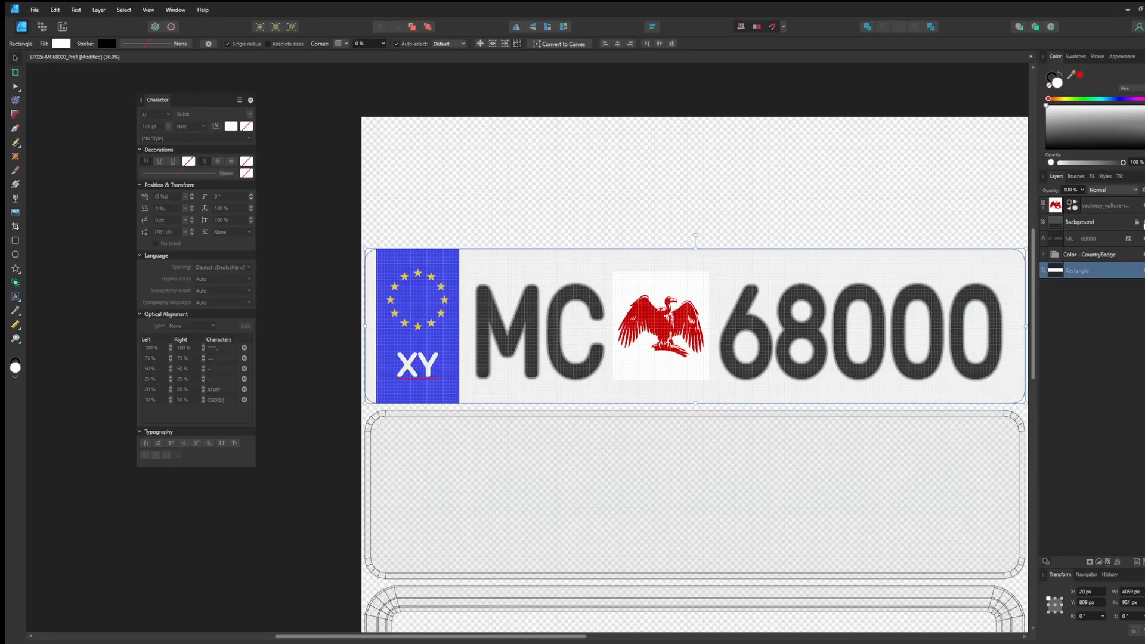
left_click(1144, 223)
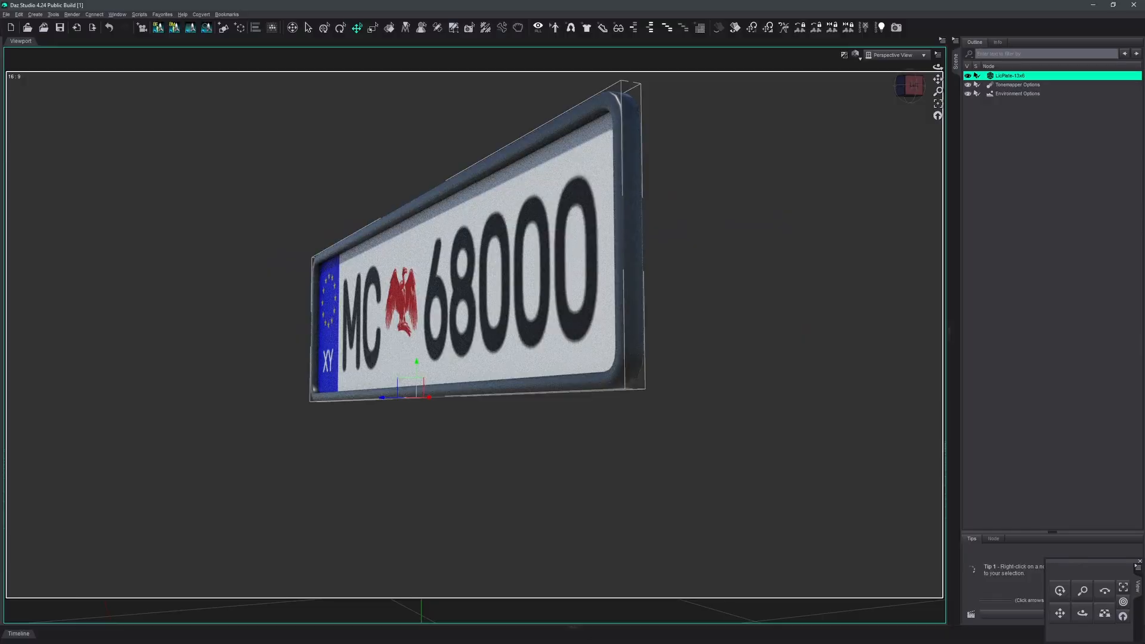
left_click_drag(909, 96, 962, 95)
left_click(910, 95)
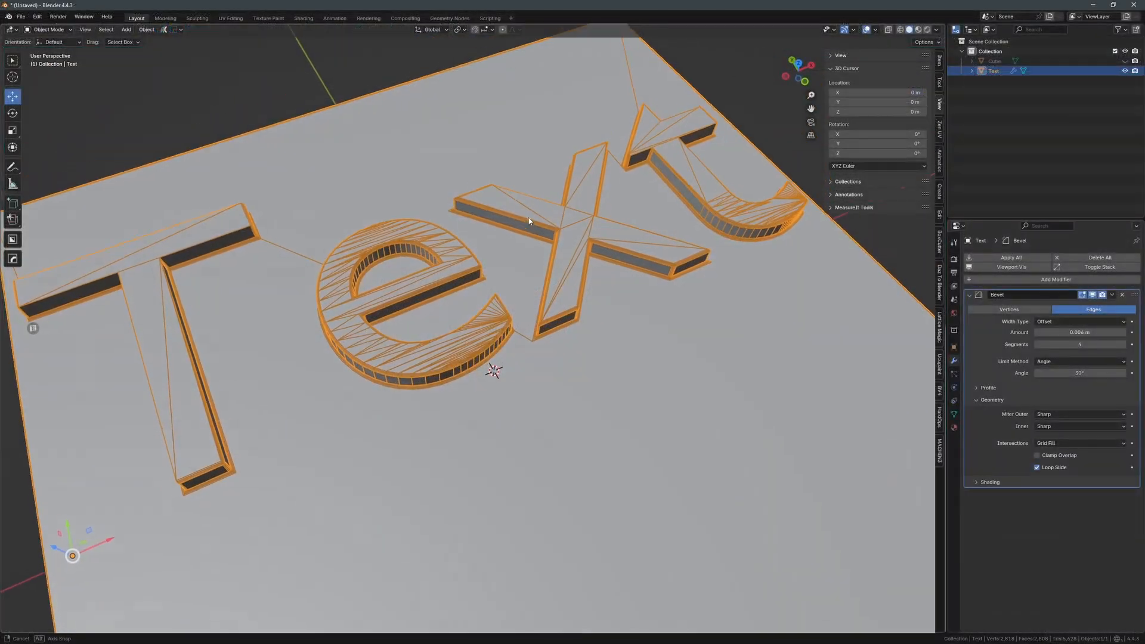
left_click_drag(528, 220, 530, 169)
left_click_drag(602, 168, 509, 171)
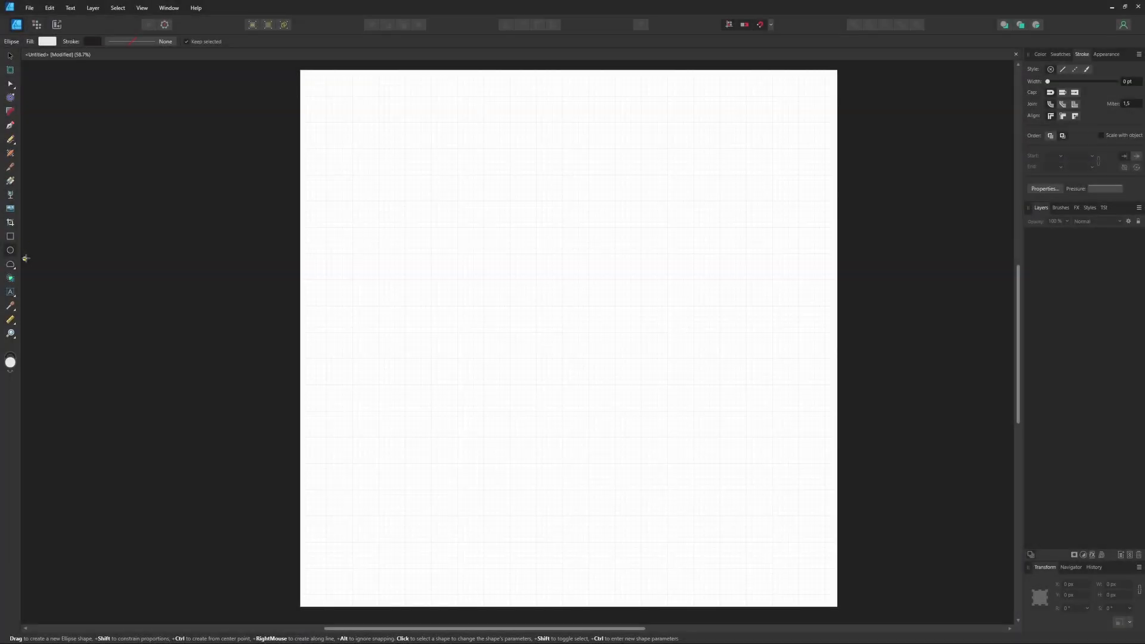
In Affinity Designer, cover the blank canvas with a 2048 × 2048 px rectangle and set its fill grayness to 50
left_click_drag(300, 70, 838, 607)
left_click(56, 41)
left_click(131, 89)
type("50")
key("Return")
Draw a 600 px circle on the gray background and give it a black stroke of 40 pt
key("m")
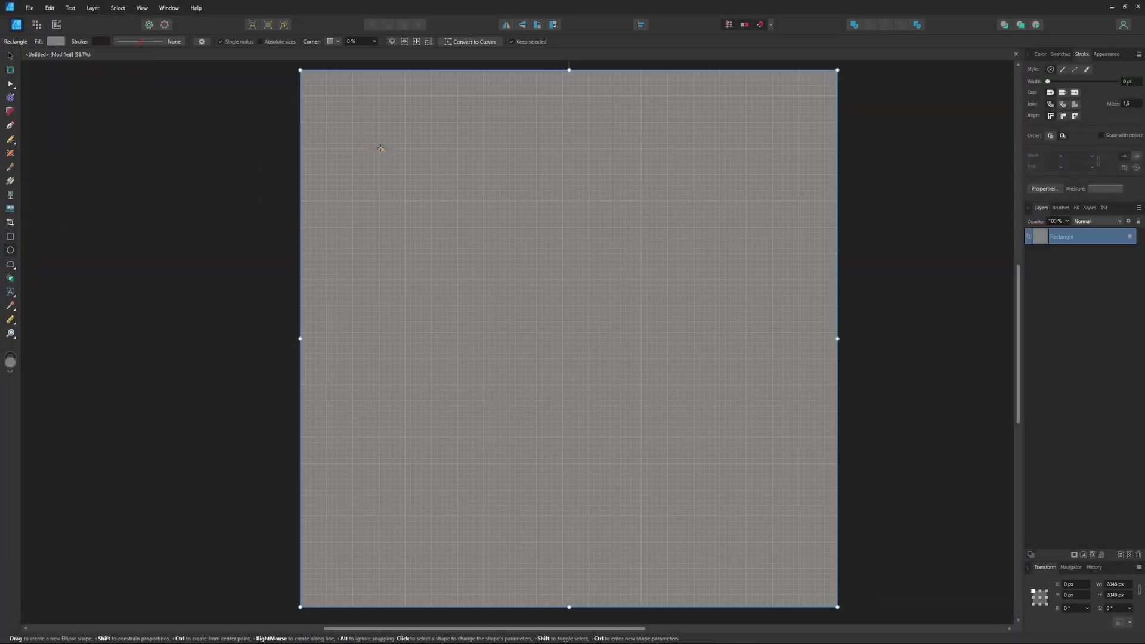
left_click_drag(405, 201, 562, 359)
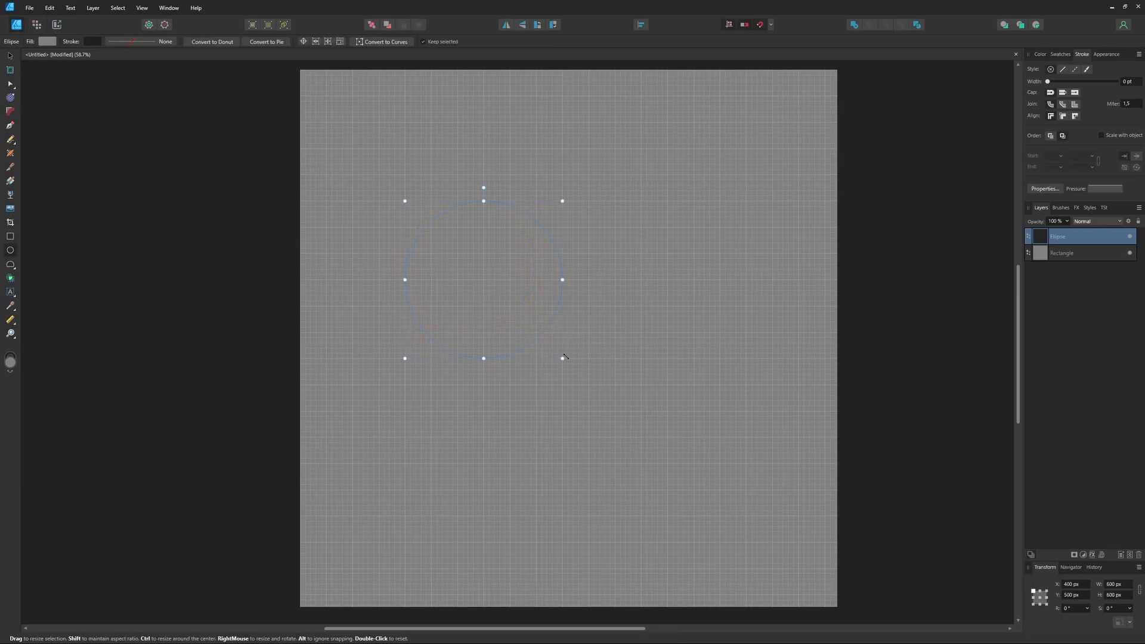
left_click(92, 42)
left_click(90, 145)
left_click(141, 42)
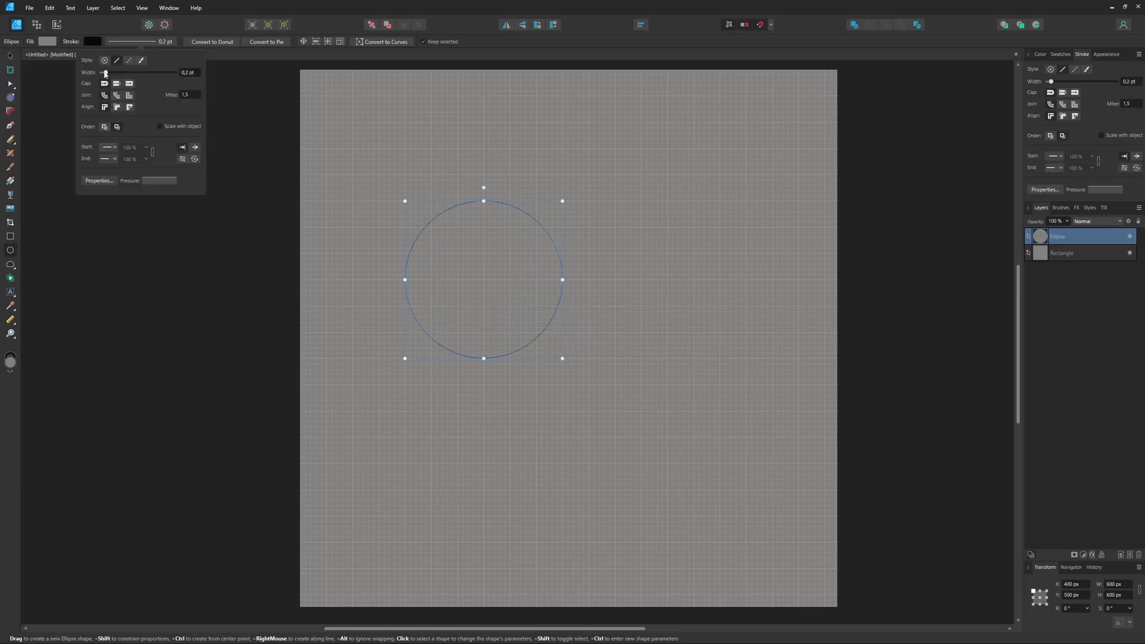
left_click_drag(101, 73, 160, 80)
left_click(210, 229)
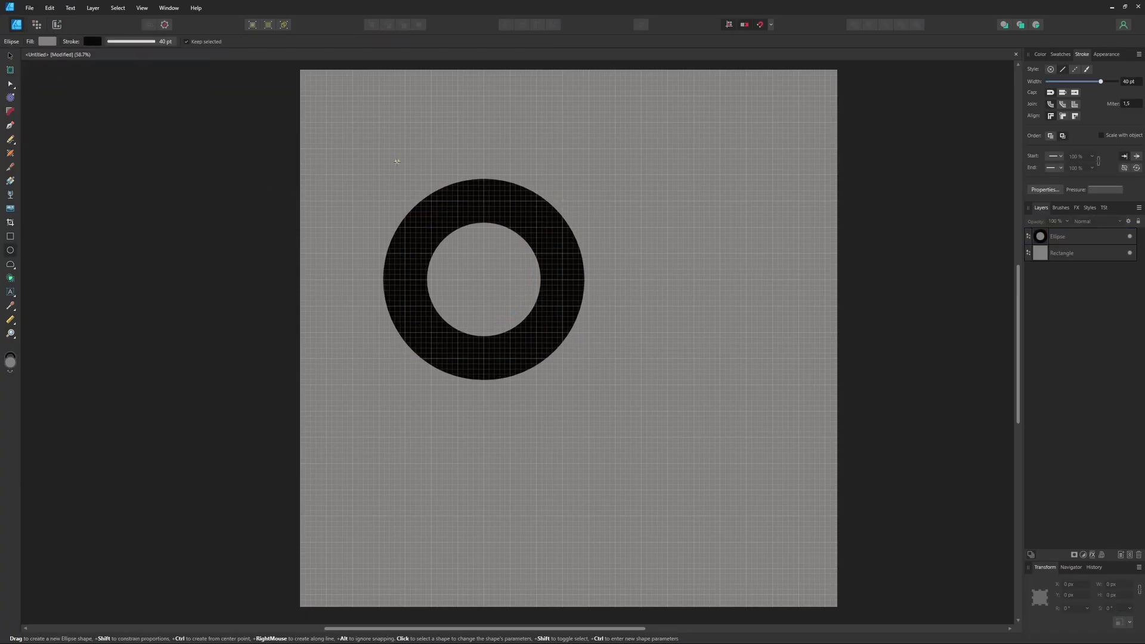
Apply a Gaussian Blur layer effect to the black ring to soften its edges
key("v")
left_click(486, 207)
left_click(1083, 554)
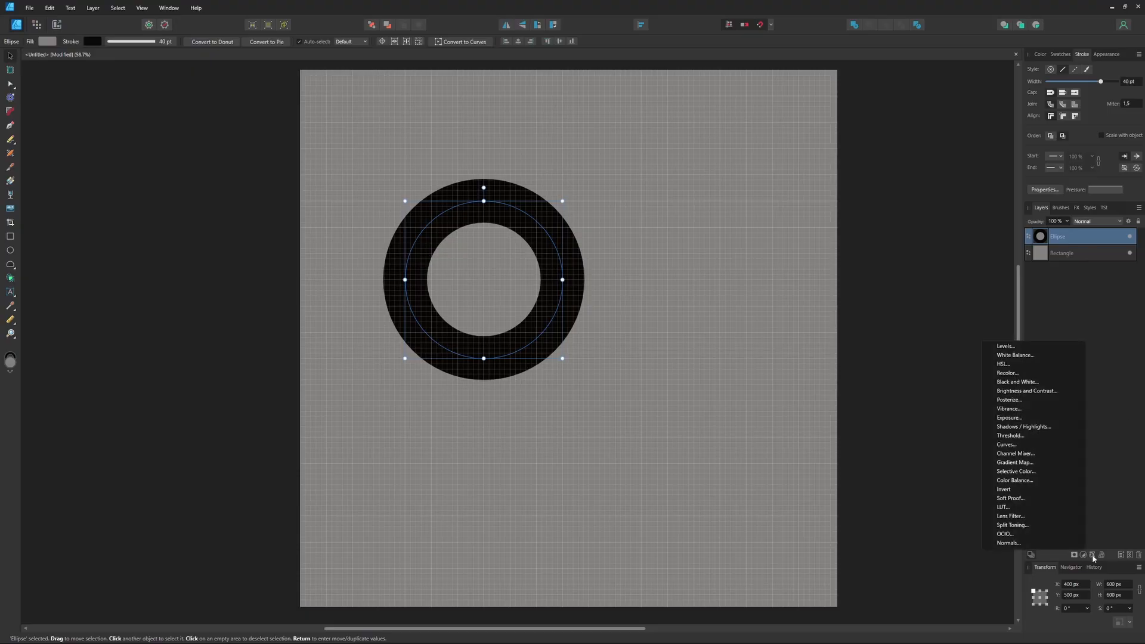
left_click(1092, 555)
left_click(433, 326)
left_click_drag(566, 196, 765, 182)
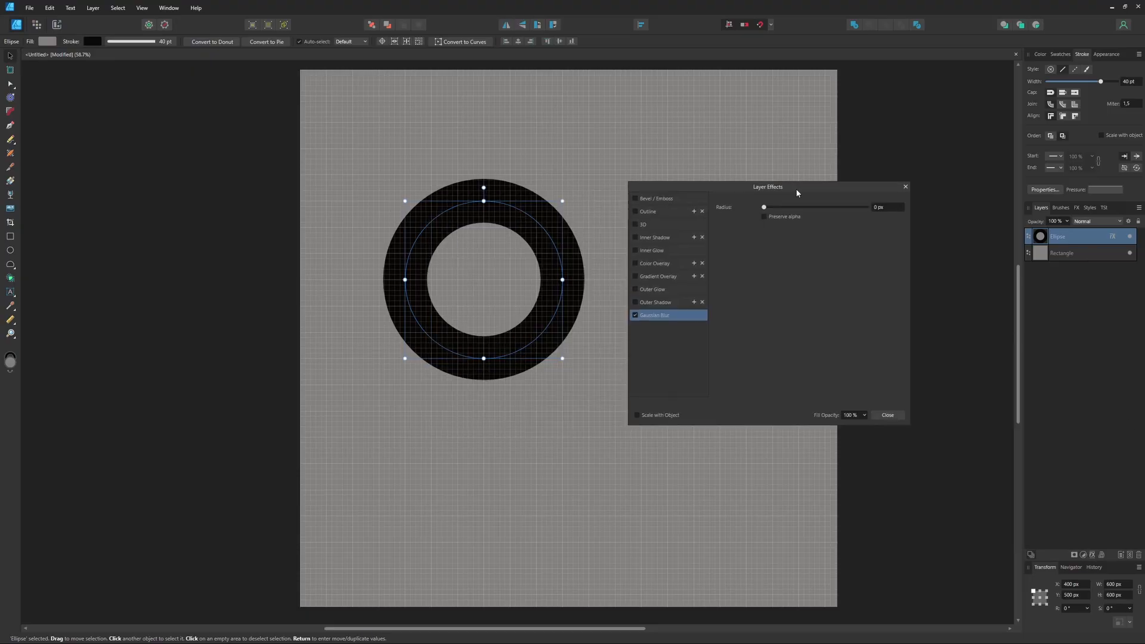
left_click(886, 409)
Duplicate the blurred ring and place the two rings at X 200 px and X 1250 px, both at Y 200 px
mouse_move(551, 231)
left_mouse_down("ctrl")
mouse_move(616, 271)
mouse_move(742, 396)
left_mouse_up("ctrl")
left_click_drag(495, 205, 443, 127)
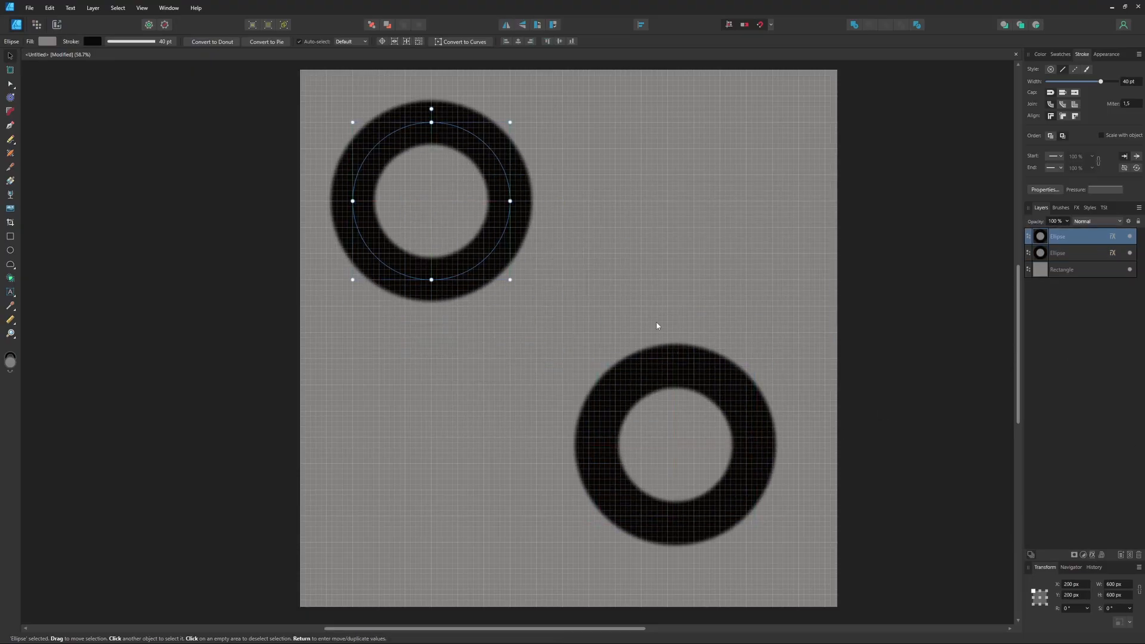
mouse_move(689, 373)
left_mouse_down()
mouse_move(707, 129)
mouse_move(719, 125)
left_mouse_up()
Change the stroke of the ring in the canvas's upper-right area to white
left_click(93, 42)
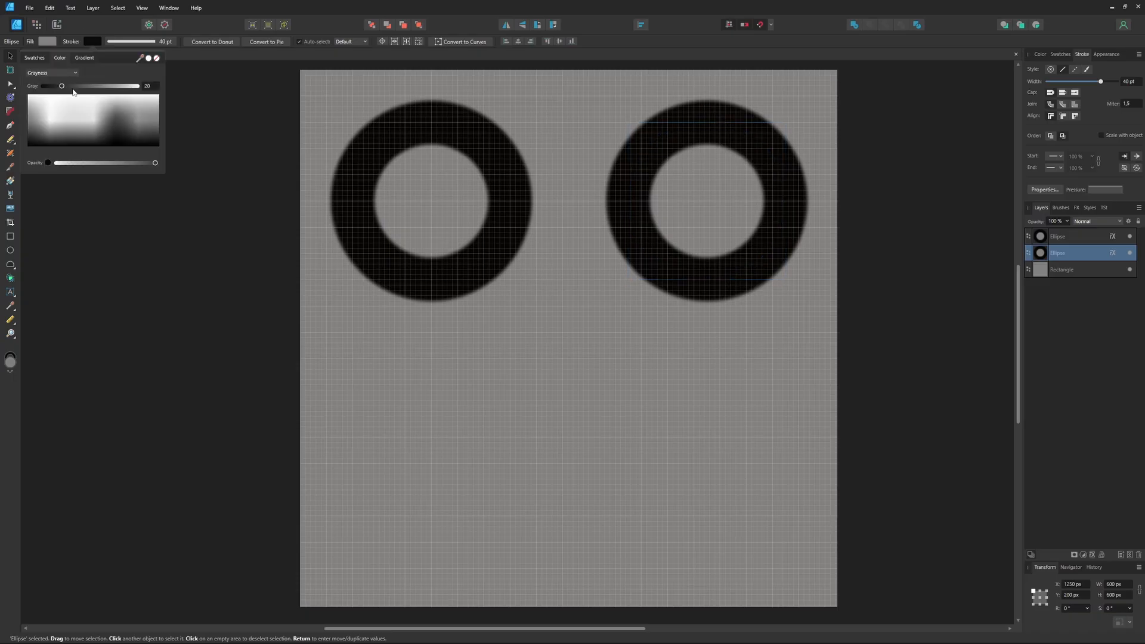
left_click(74, 95)
left_click(143, 233)
Draw a square of about 600 px with the thick white outline below the left ring and place a duplicate below the right ring
left_click(10, 237)
mouse_move(352, 358)
left_mouse_down()
mouse_move(536, 537)
mouse_move(503, 500)
mouse_move(510, 515)
left_mouse_up()
key("ctrl+j")
left_click_drag(423, 366, 698, 393)
key("ctrl+z")
key("v")
mouse_move(417, 368)
left_mouse_down()
mouse_move(690, 366)
mouse_move(692, 386)
left_mouse_up()
left_click_drag(436, 372, 436, 391)
Change the stroke of the square below the white ring to black
left_click(656, 385)
left_click(100, 41)
left_click(155, 87)
Open the export settings for the ring and square pattern document
left_click(29, 7)
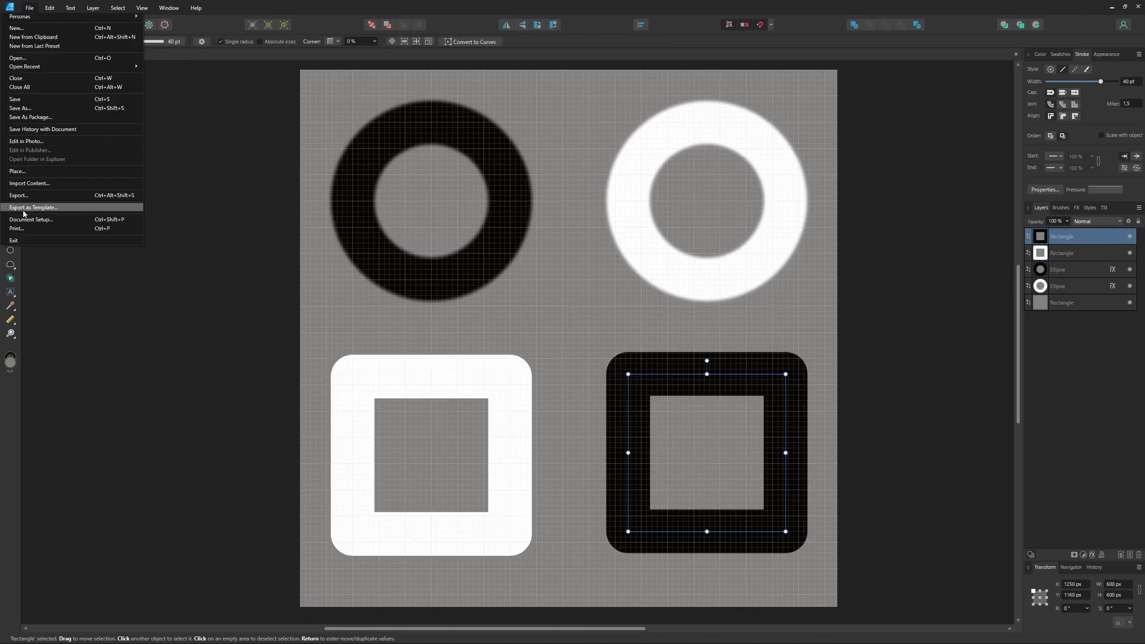
left_click(20, 195)
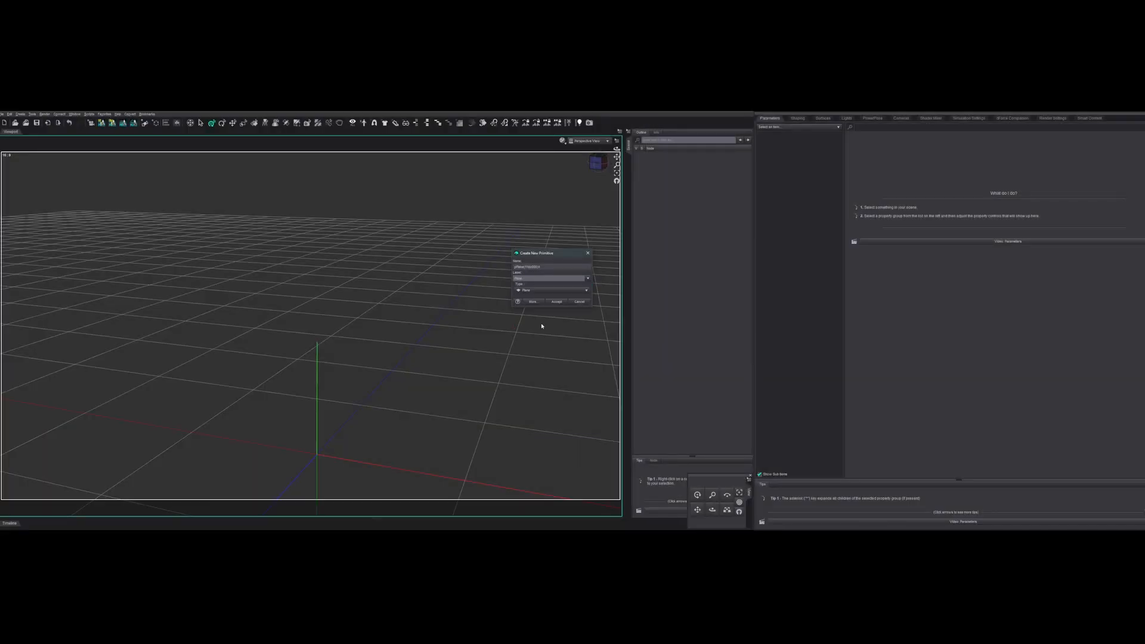
In Daz Studio, create a new primitive of type Plane
left_click(555, 303)
scroll(556, 305, "down", 3)
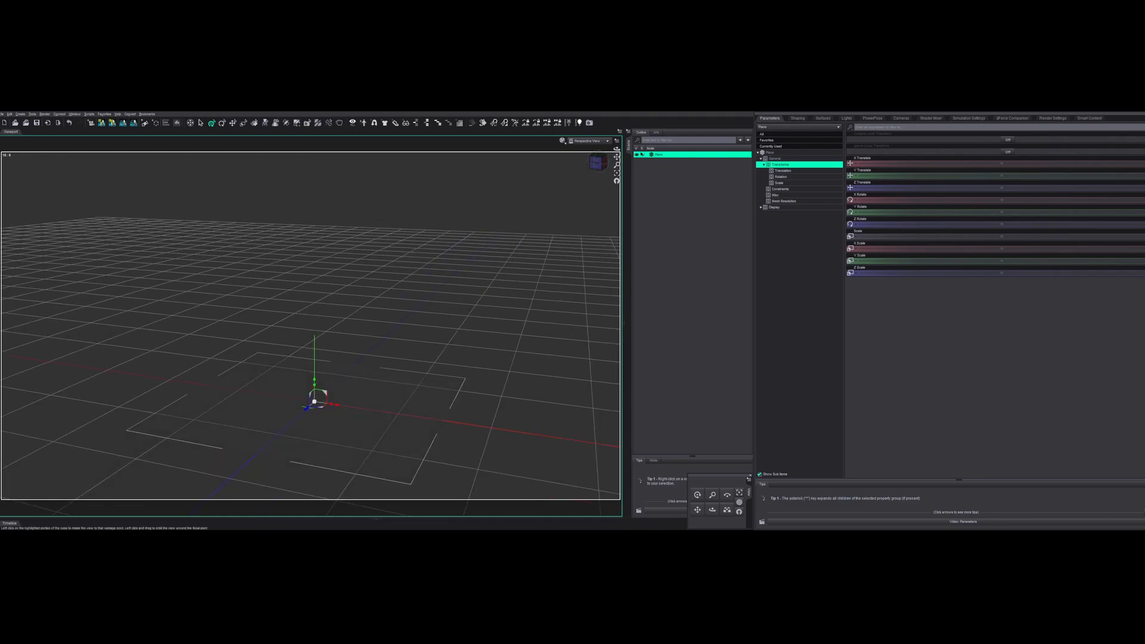
left_click_drag(556, 305, 437, 311)
left_click_drag(322, 327, 320, 318)
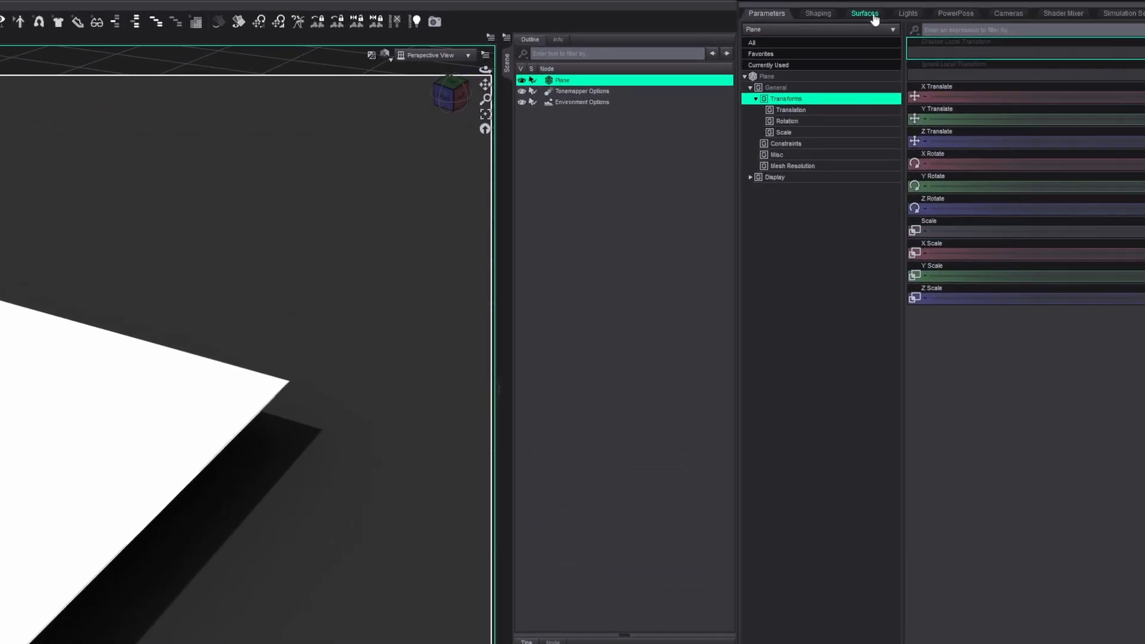
Select the plane's Default surface and darken its white colour settings to greys with values of about 143 and 120
left_click(823, 118)
left_click(744, 86)
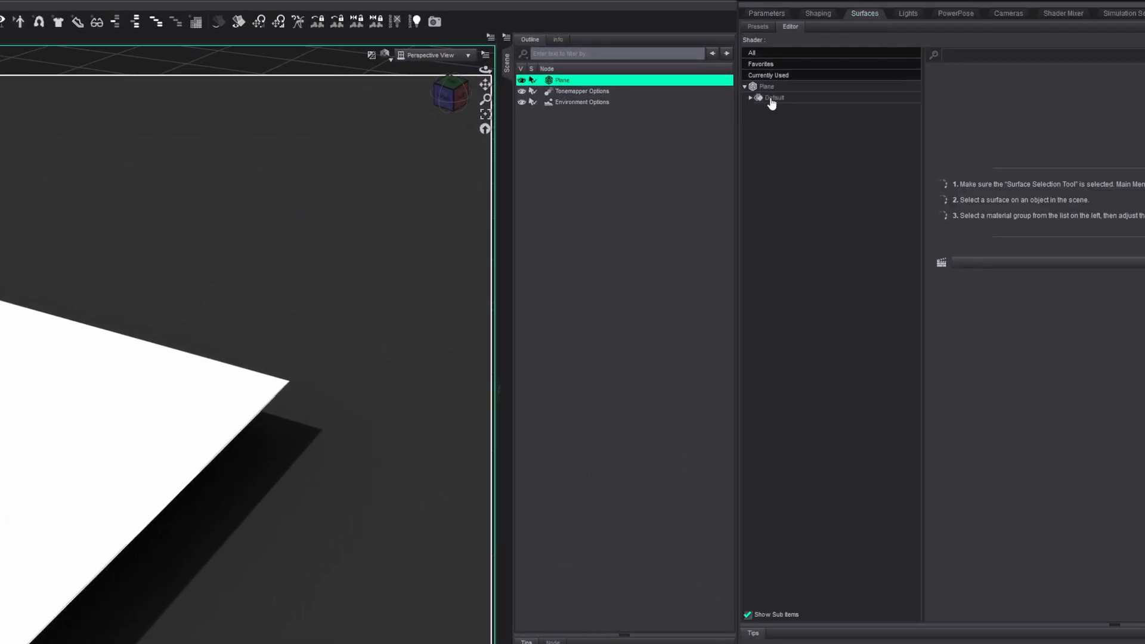
left_click(771, 98)
left_click(1030, 279)
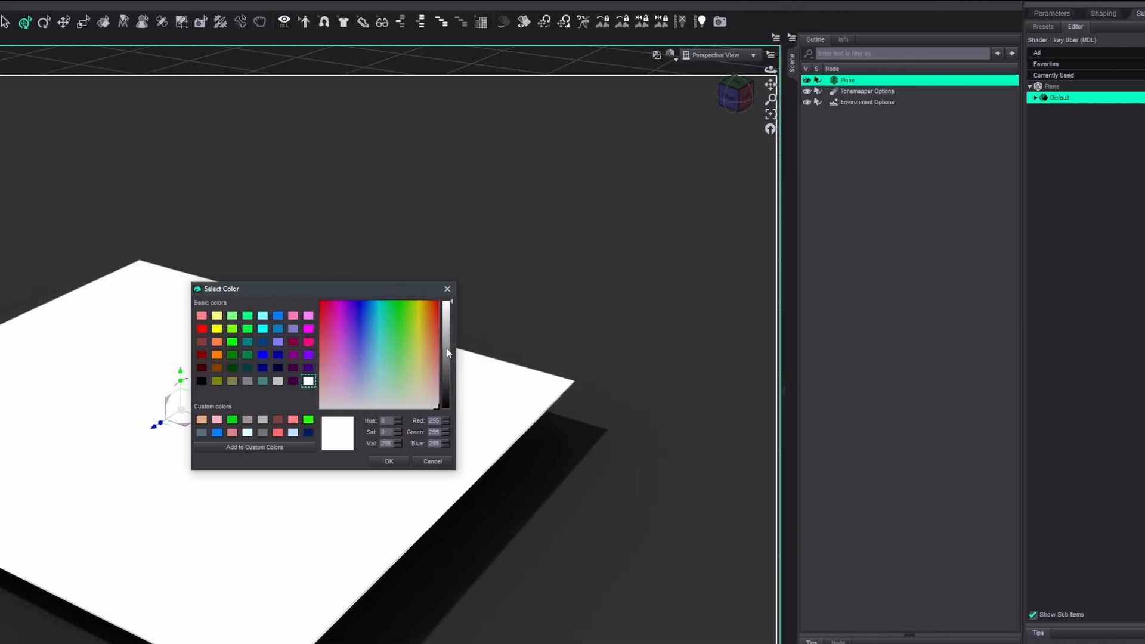
left_click(162, 348)
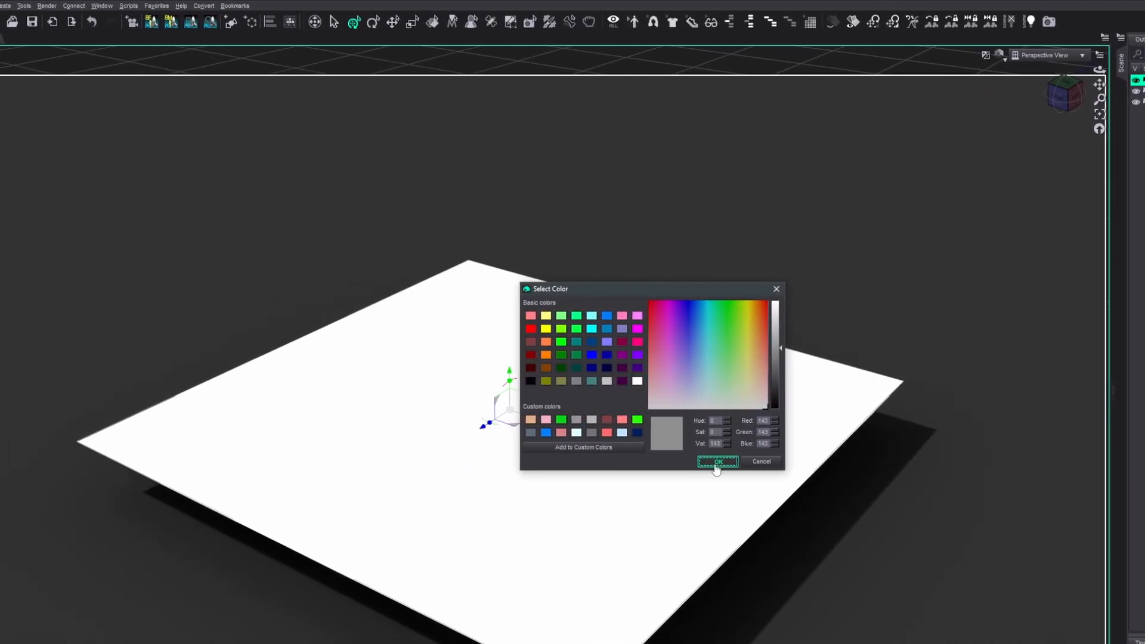
left_click(713, 363)
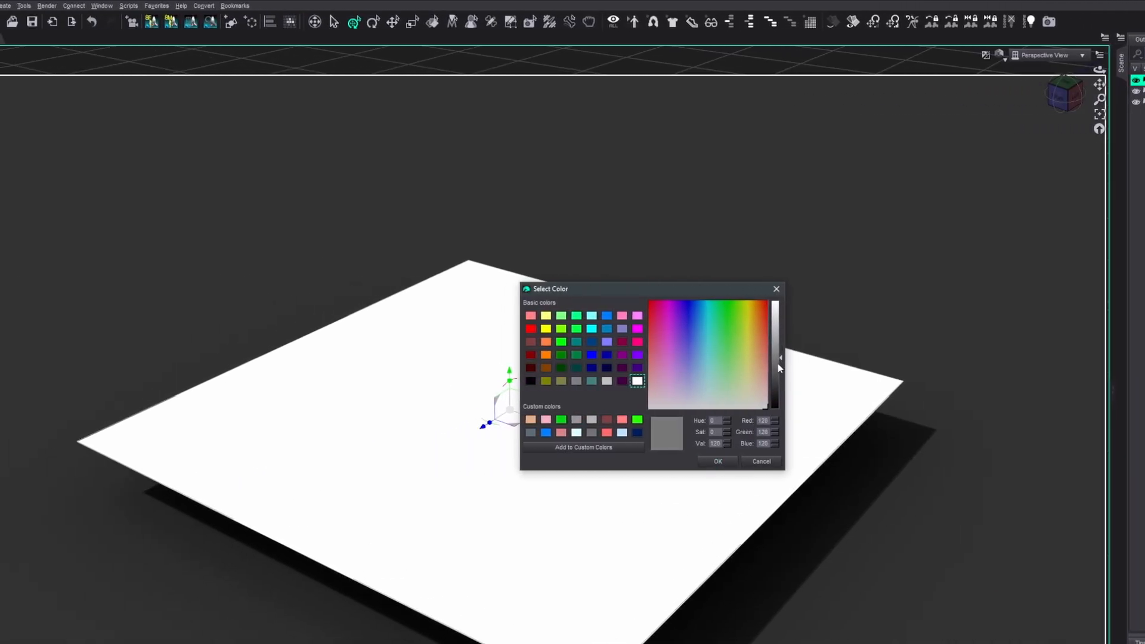
left_click(719, 462)
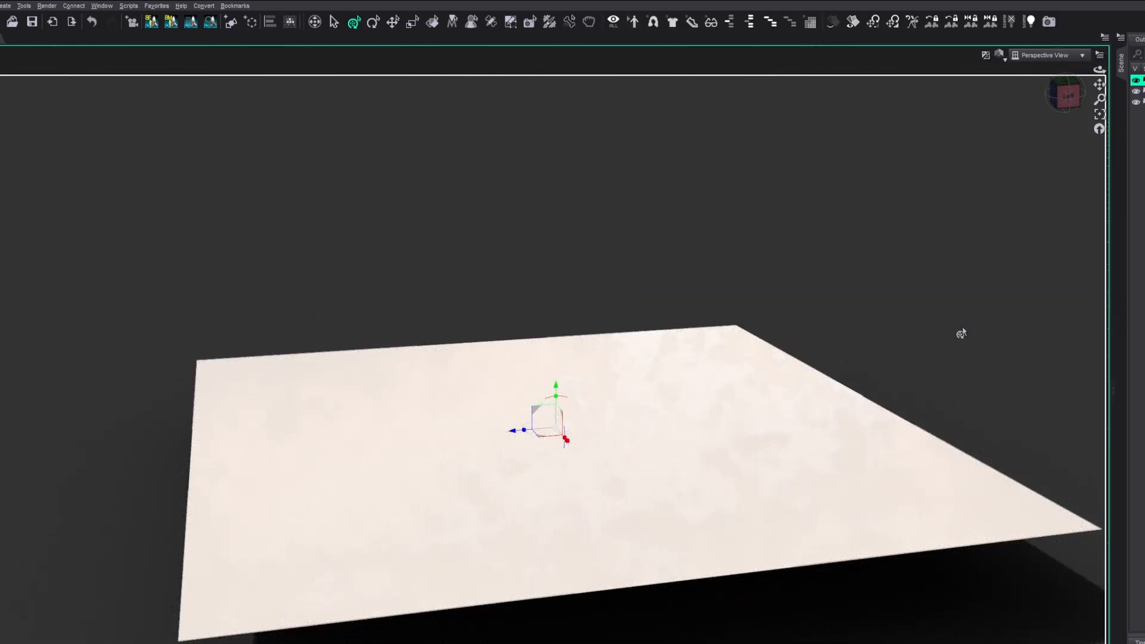
Vary the plane's Base Bump from slight to strong and back to a low strength to compare the ring and square relief
mouse_move(961, 334)
left_mouse_down()
mouse_move(1014, 346)
mouse_move(981, 338)
left_mouse_up()
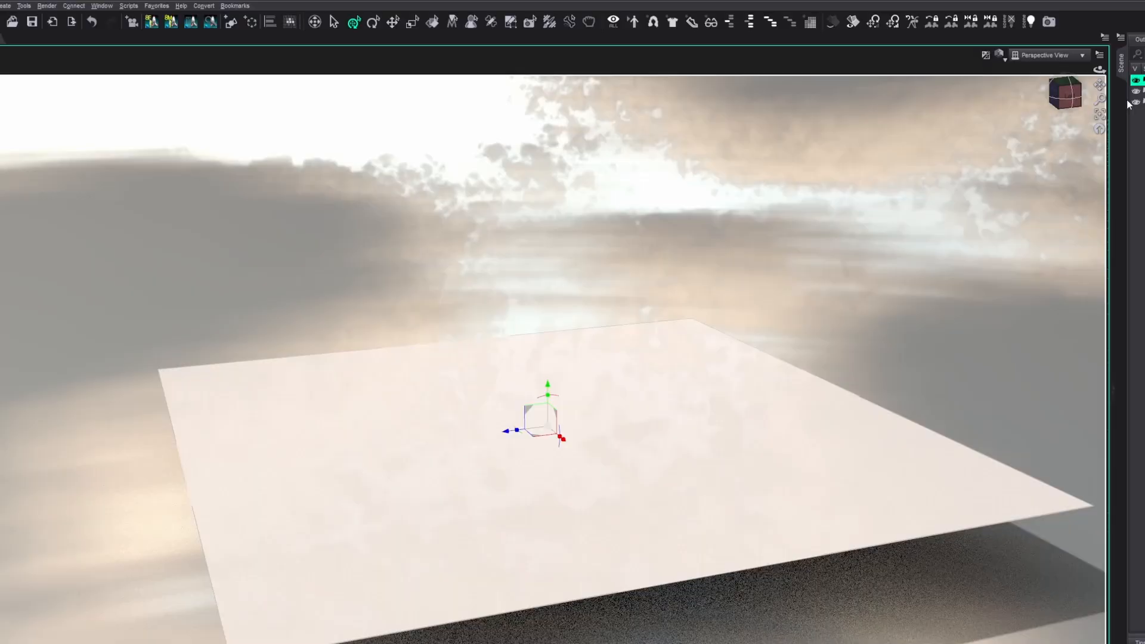
left_click_drag(1066, 94, 1071, 88)
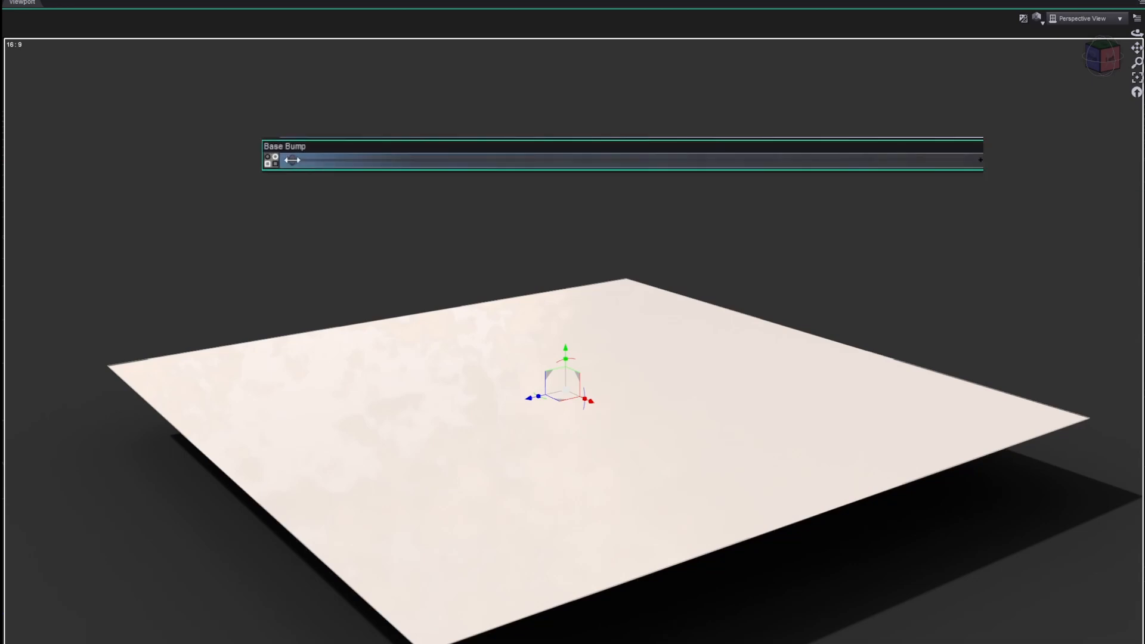
left_click_drag(294, 160, 349, 162)
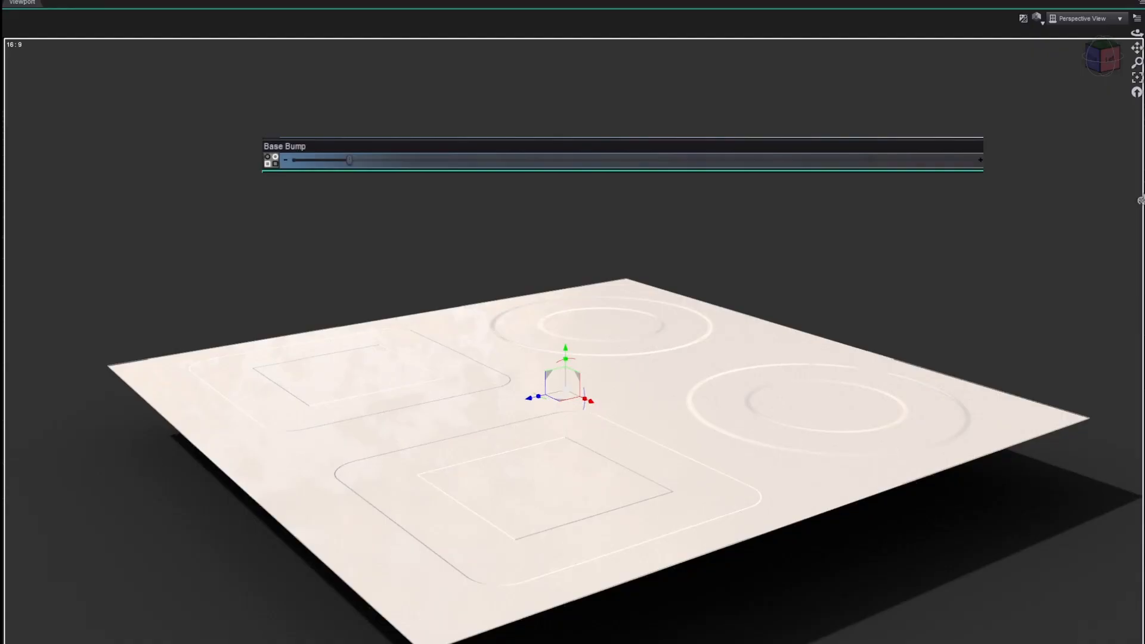
left_click_drag(350, 159, 758, 159)
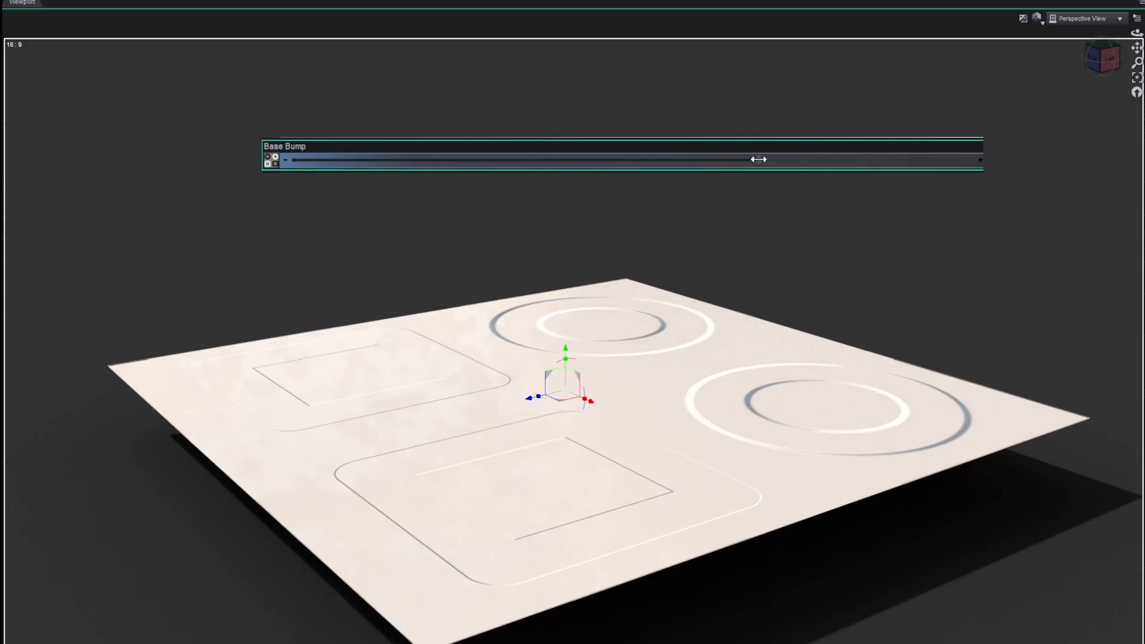
left_click_drag(759, 159, 387, 168)
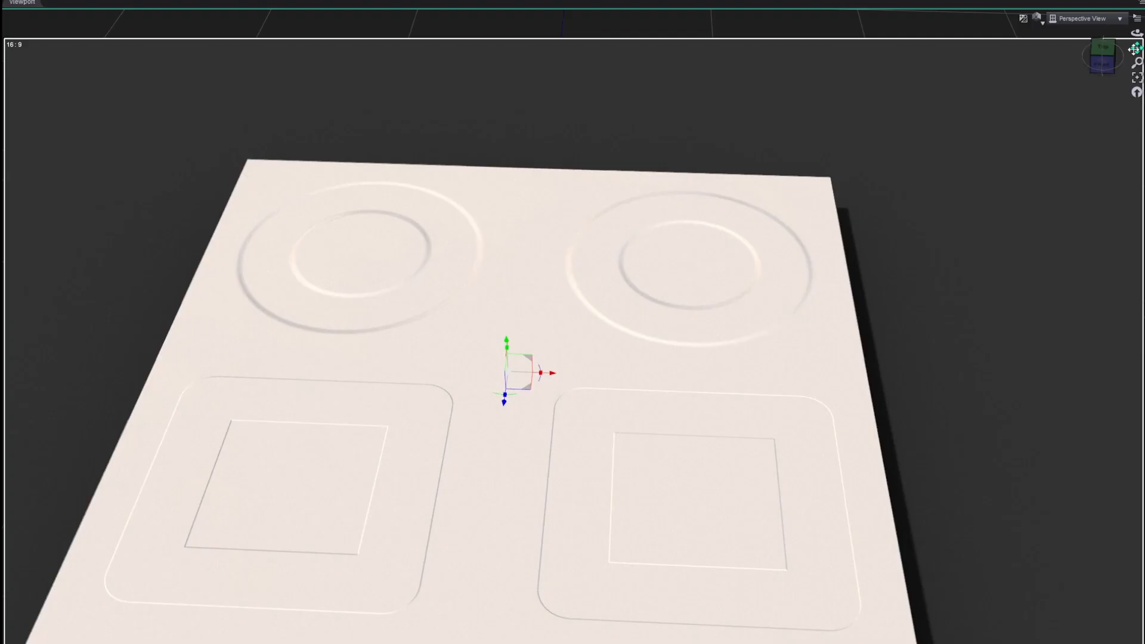
left_click_drag(1136, 47, 1111, 37)
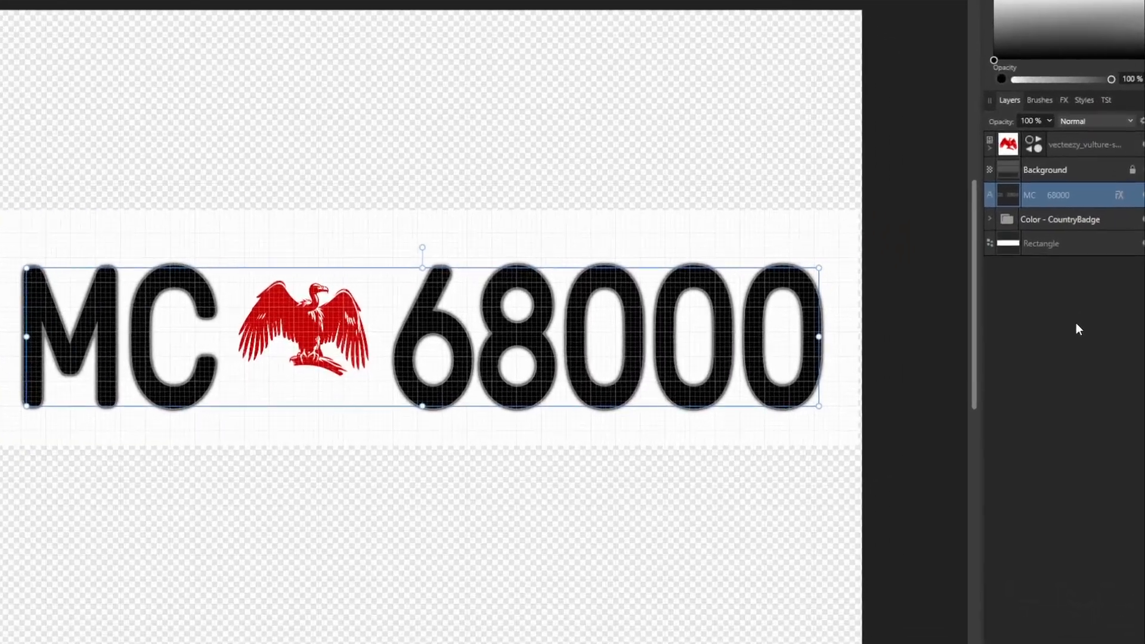
In Affinity Designer, duplicate the MC 68000 lettering layer and turn off the layer effects on the upper copy
right_click(1050, 197)
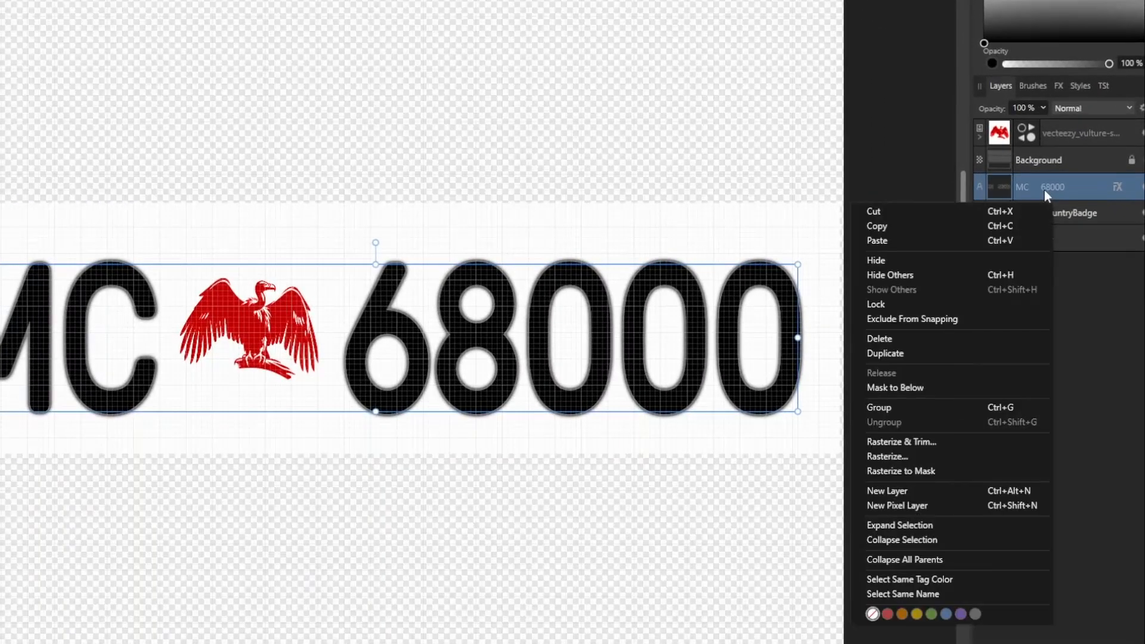
left_click(939, 352)
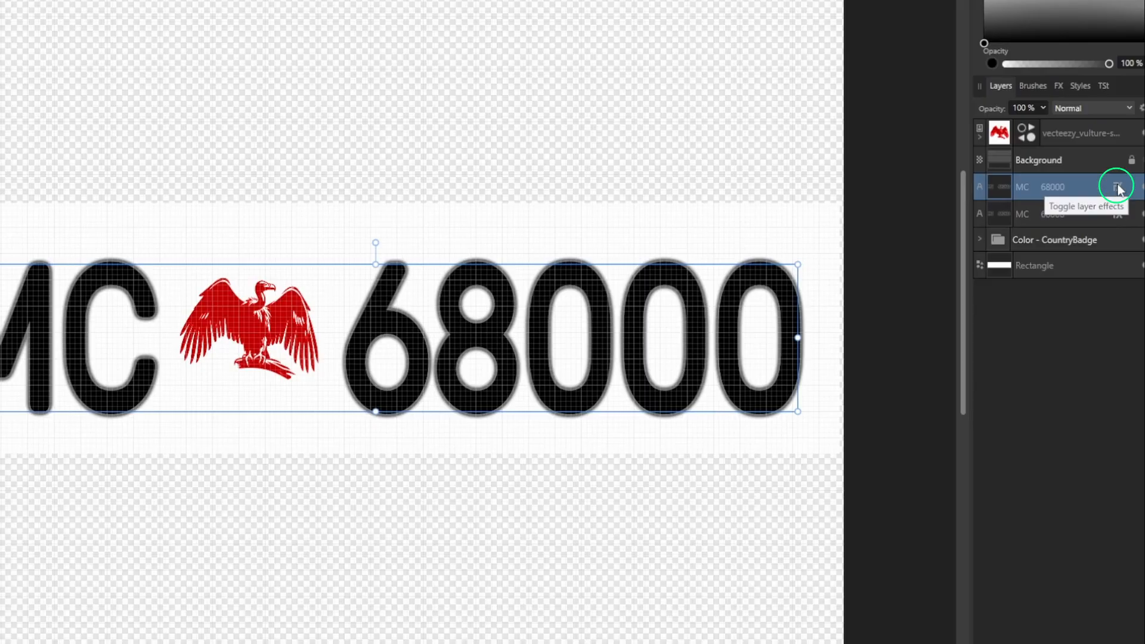
left_click(1118, 190)
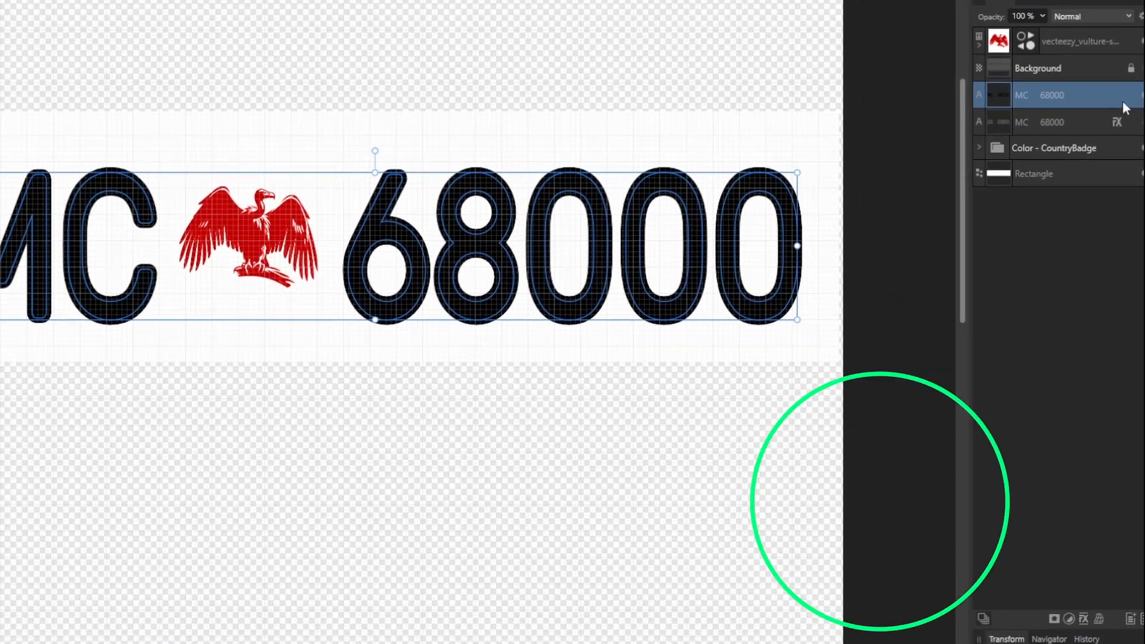
Apply a Gaussian Blur layer effect with a 6 px radius to the upper MC 68000 lettering
left_click(1084, 623)
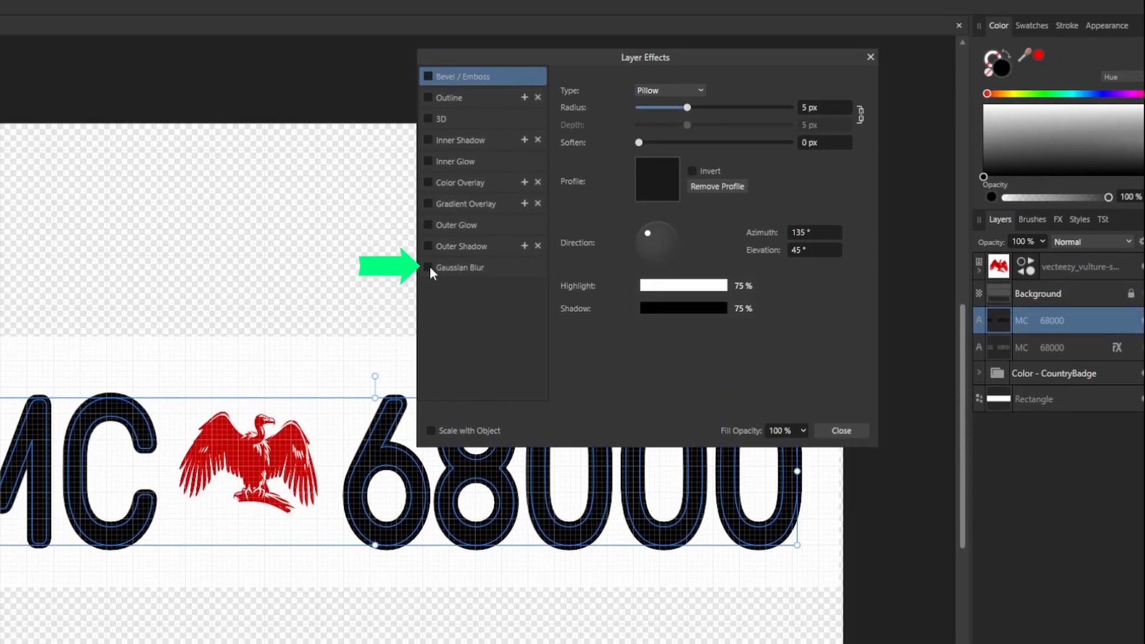
left_click(428, 46)
left_click(482, 267)
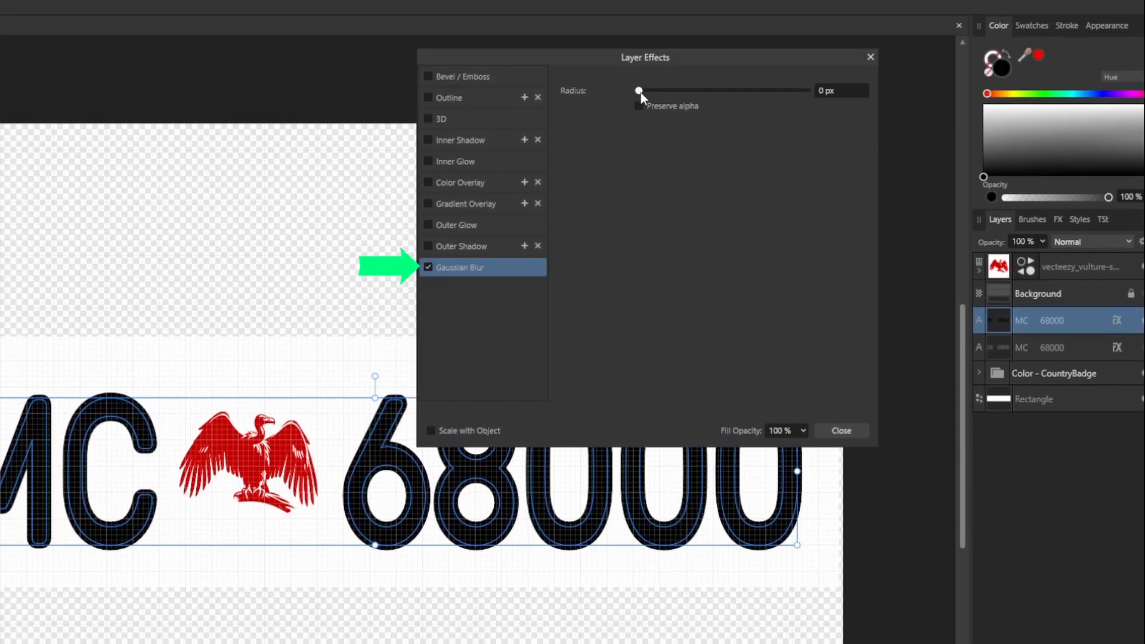
left_click_drag(639, 92, 670, 92)
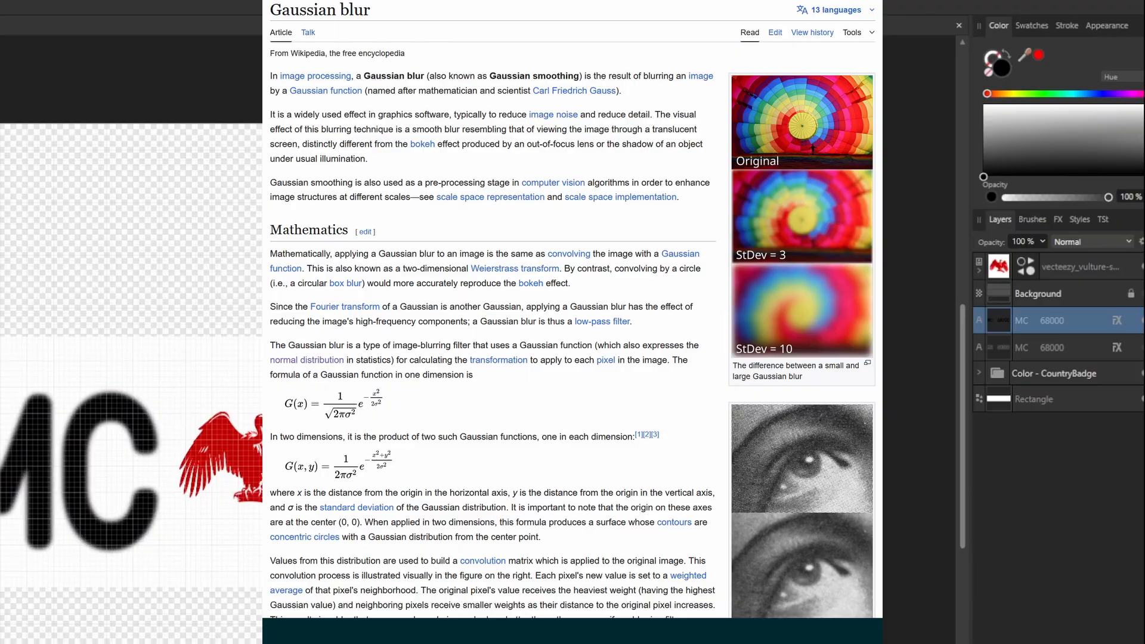
left_click_drag(881, 111, 674, 96)
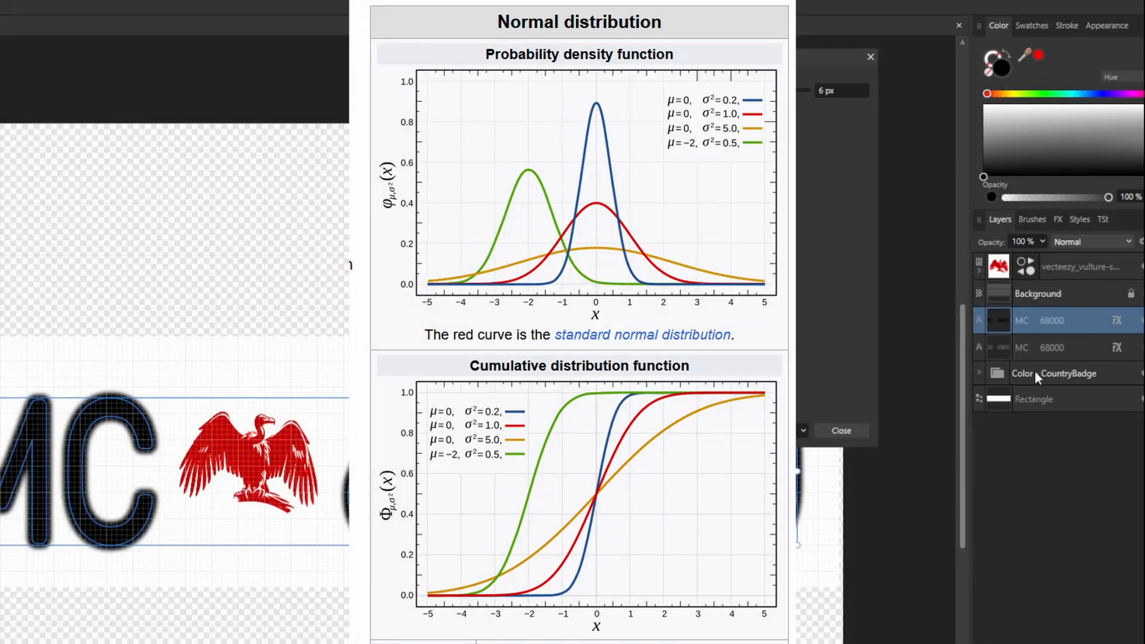
left_click(872, 55)
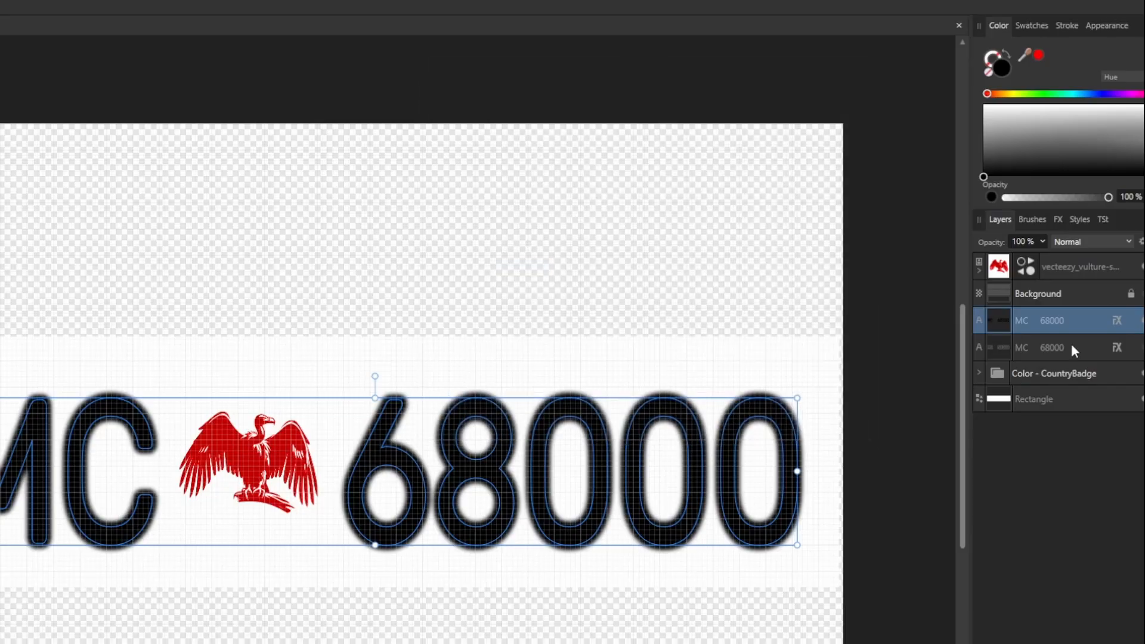
Draw a white five-sided polygon of about 718 × 760 px over the vulture emblem and move its layer below the vulture
left_click(1117, 470)
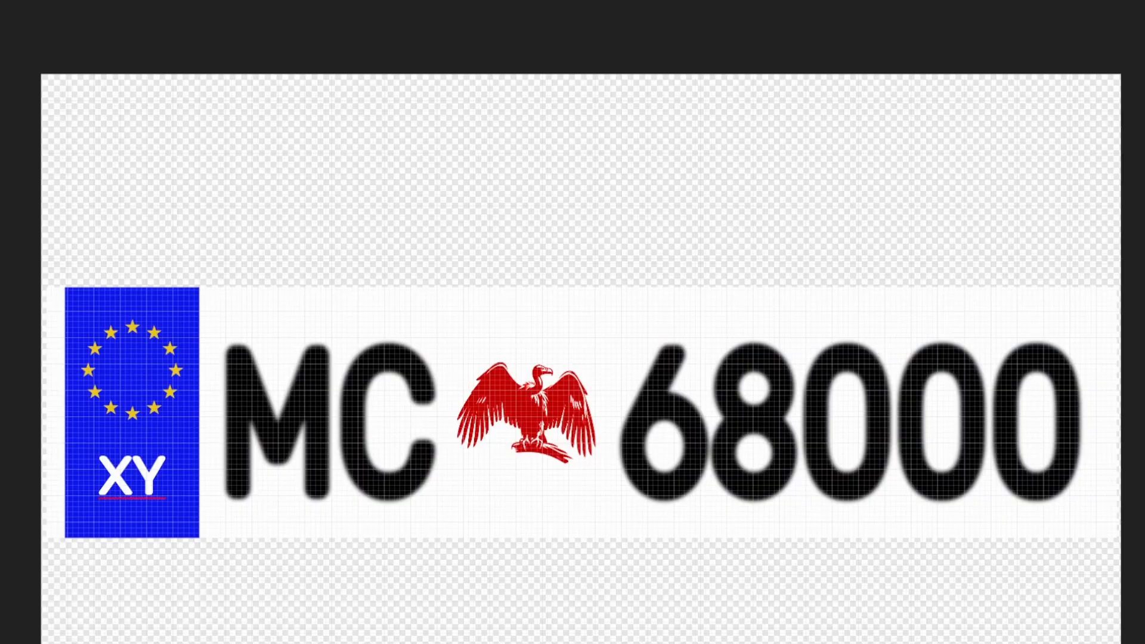
left_click(17, 252)
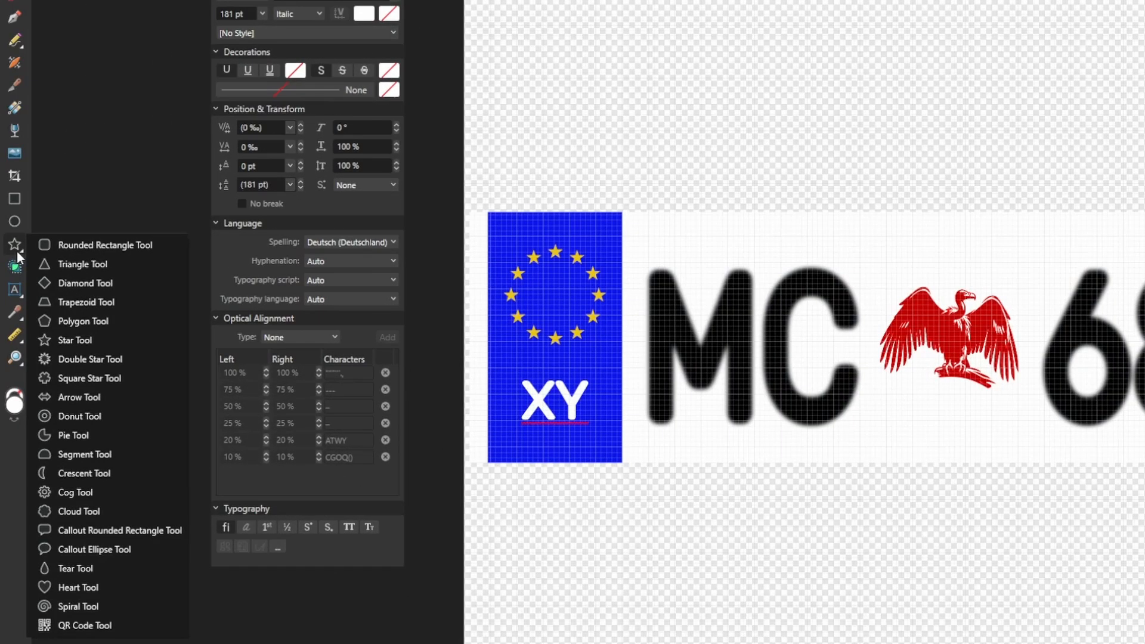
left_click(90, 325)
left_click_drag(873, 244, 1043, 436)
left_click_drag(946, 351, 963, 344)
left_click_drag(1041, 253, 1036, 250)
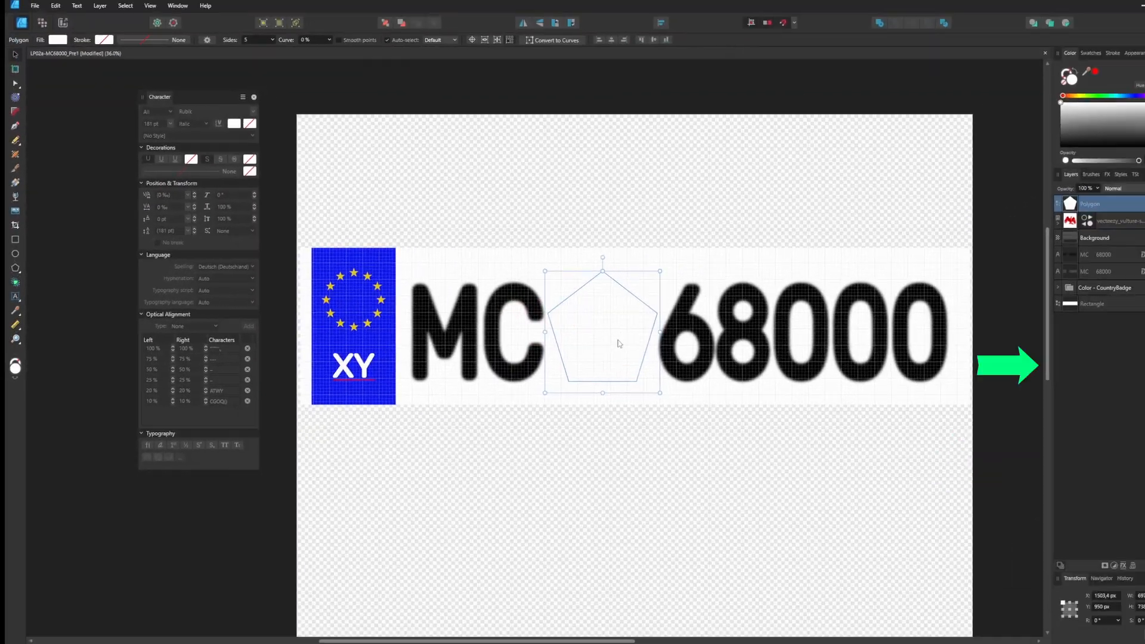
left_click_drag(1101, 205, 1100, 225)
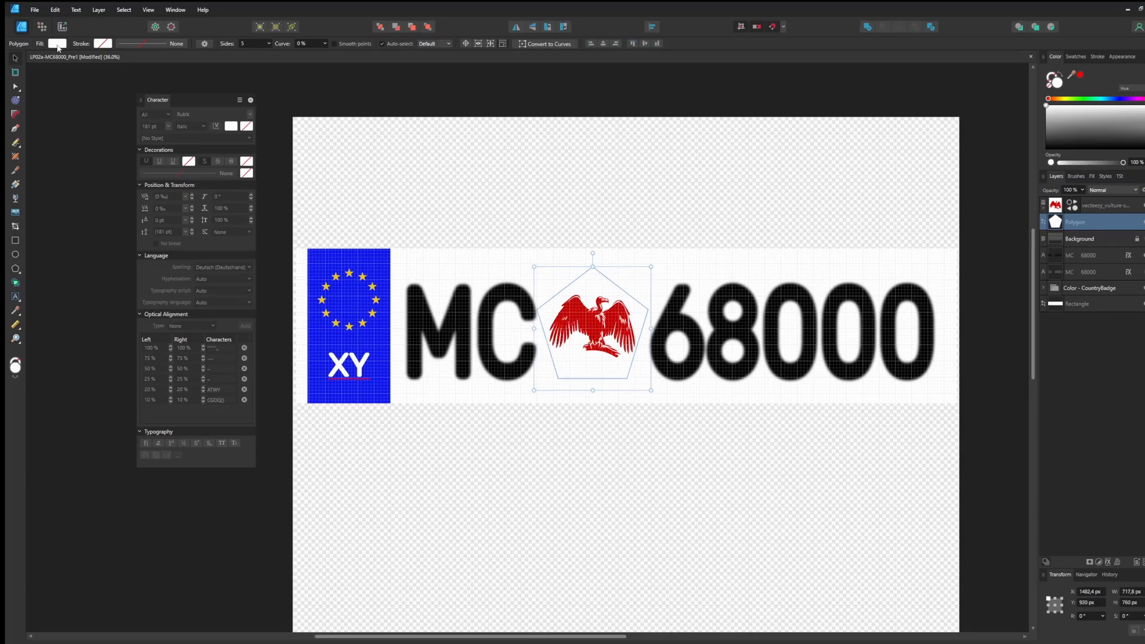
Fill the pentagon with black and give it a Gaussian Blur layer effect with a 0.9 px radius
left_click(57, 44)
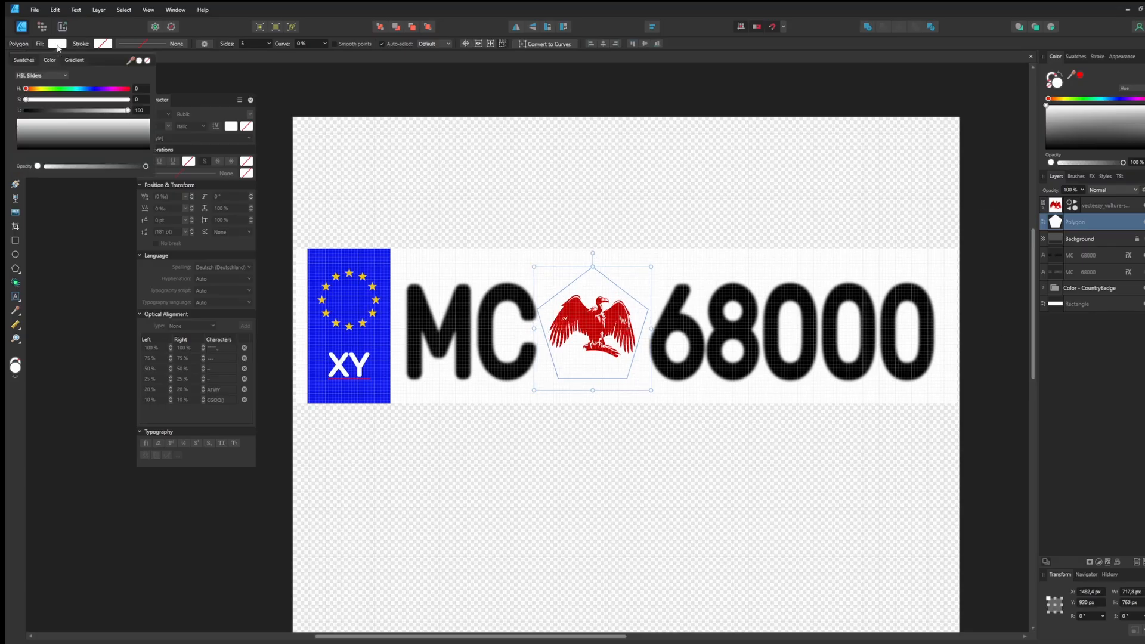
left_click_drag(127, 111, 24, 111)
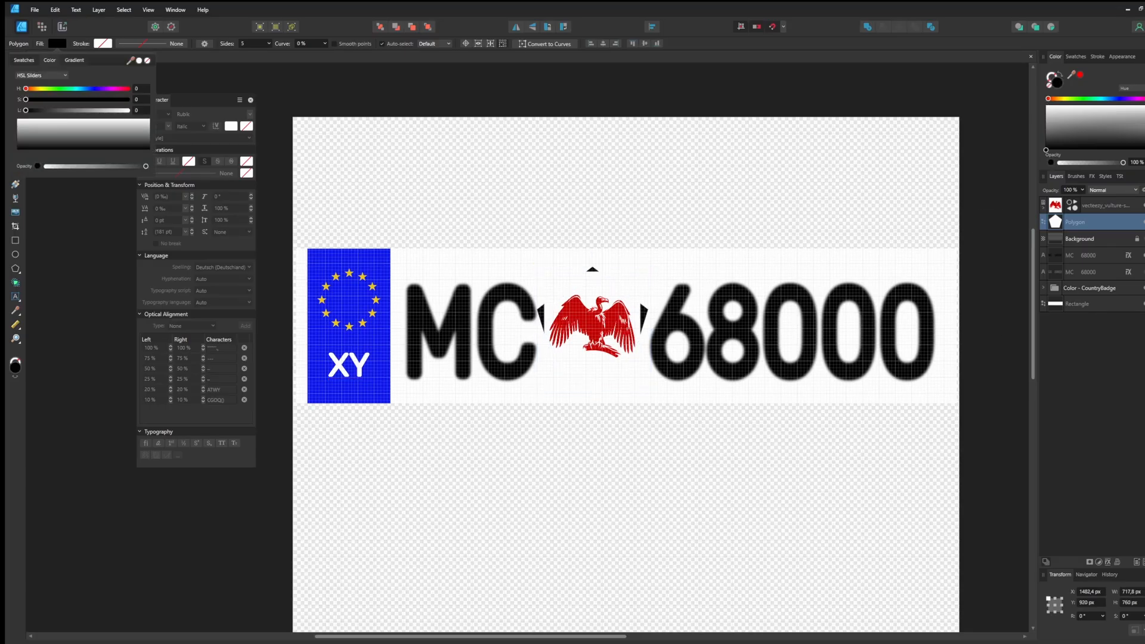
left_click(1108, 562)
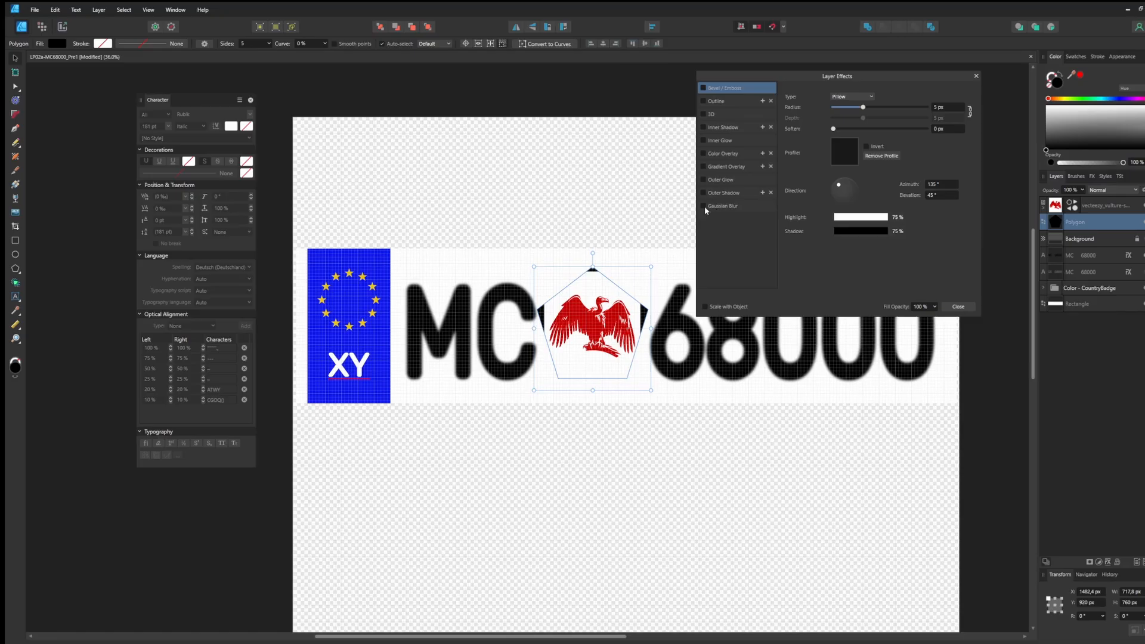
left_click(738, 208)
left_click_drag(835, 96, 851, 101)
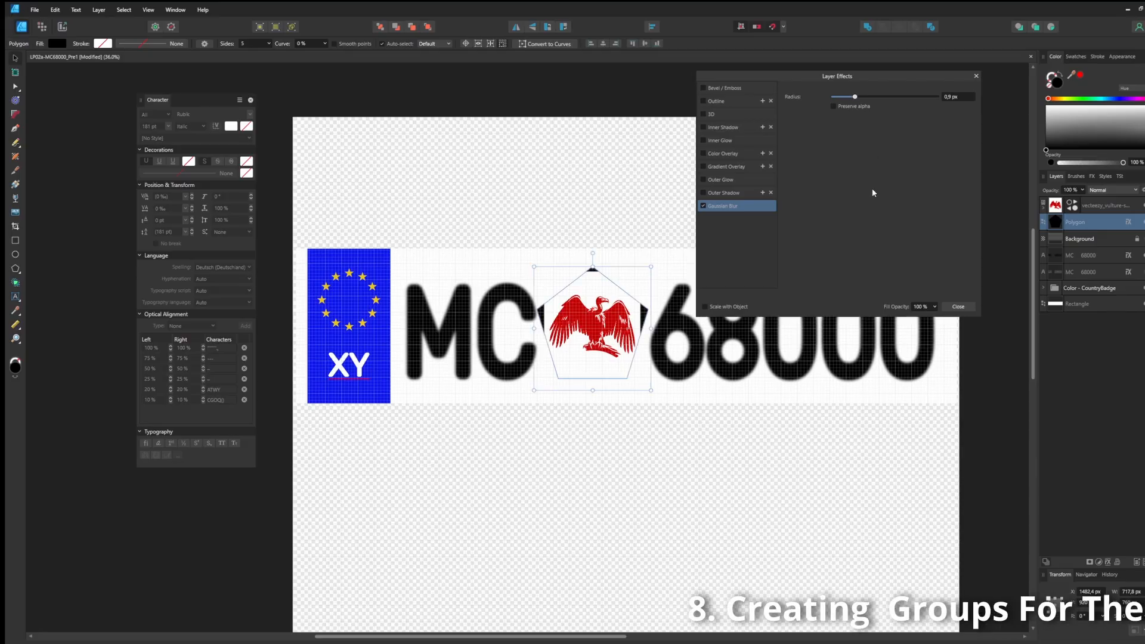
left_click(957, 308)
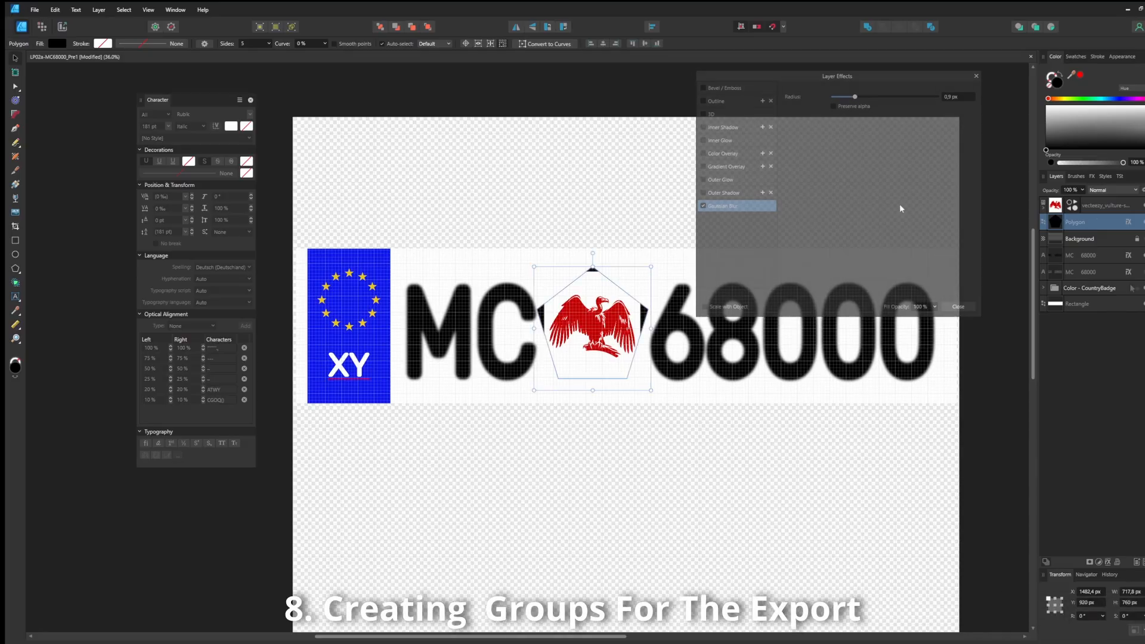
Group the vulture, the lower MC 68000 lettering and the Color - CountryBadge group, and name the new group Color
left_click(1097, 205)
left_click(1108, 272, "ctrl")
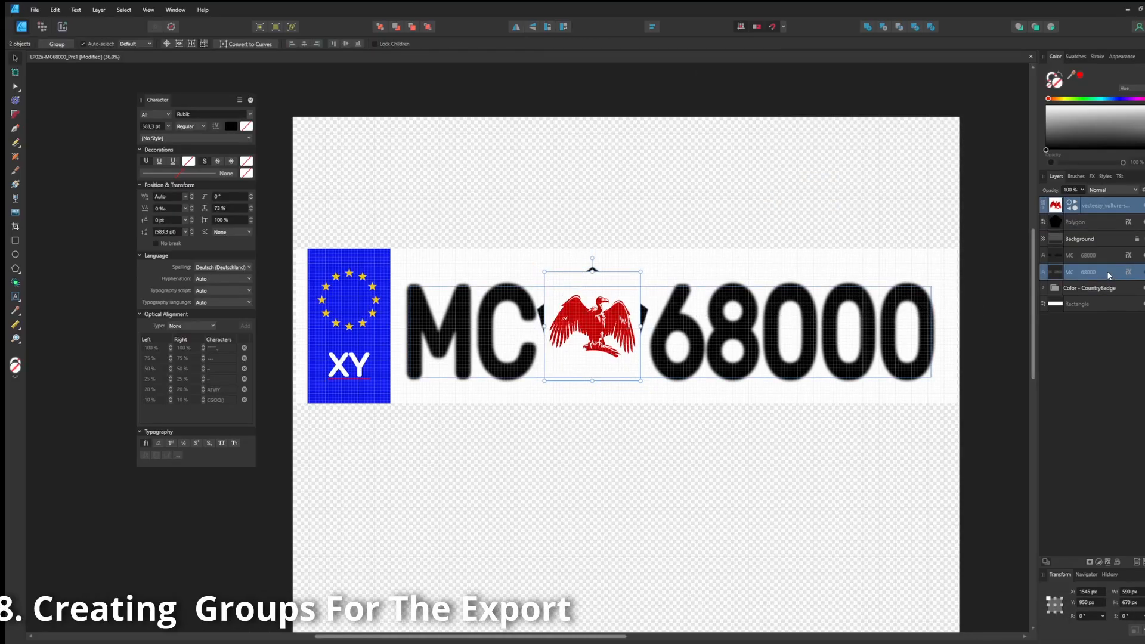
left_click(1103, 288, "ctrl")
right_click(1104, 292)
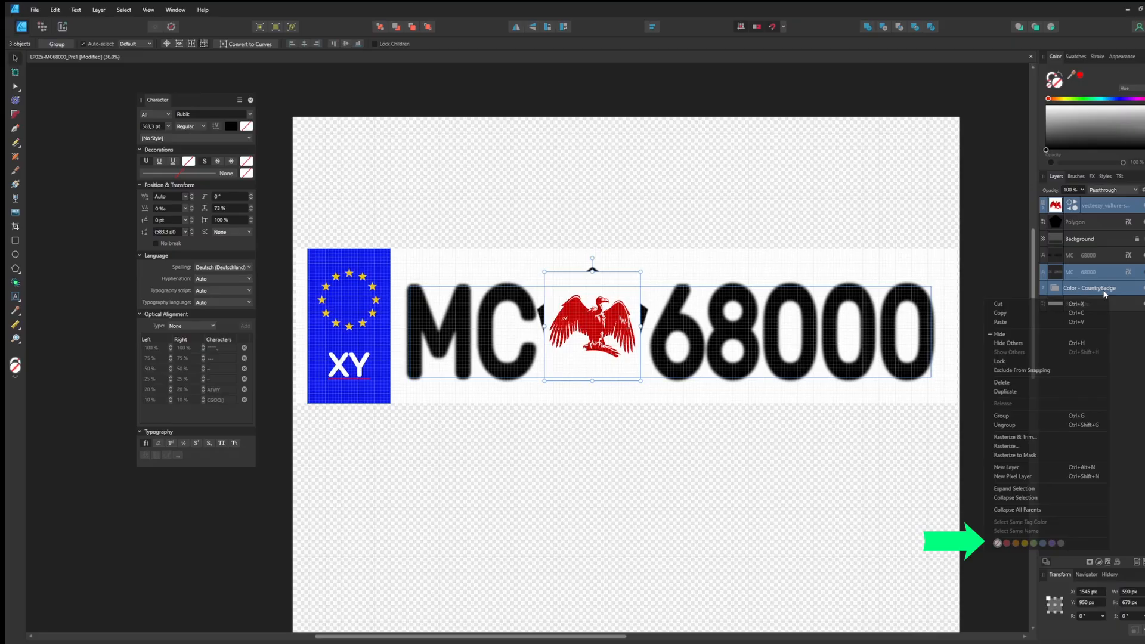
left_click(1070, 421)
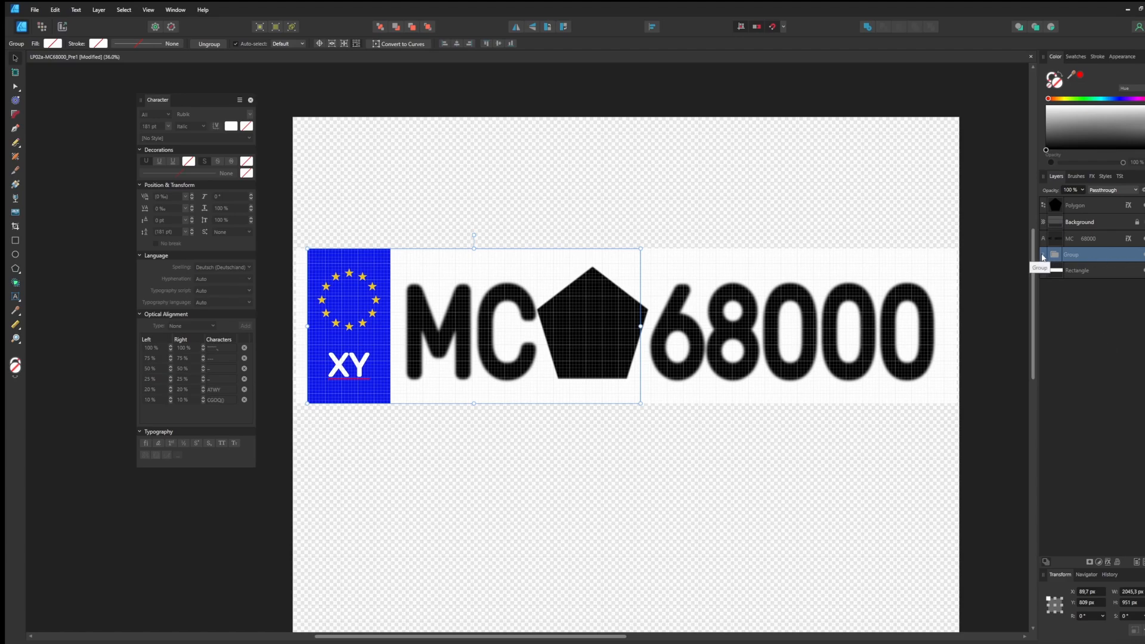
double_click(1078, 254)
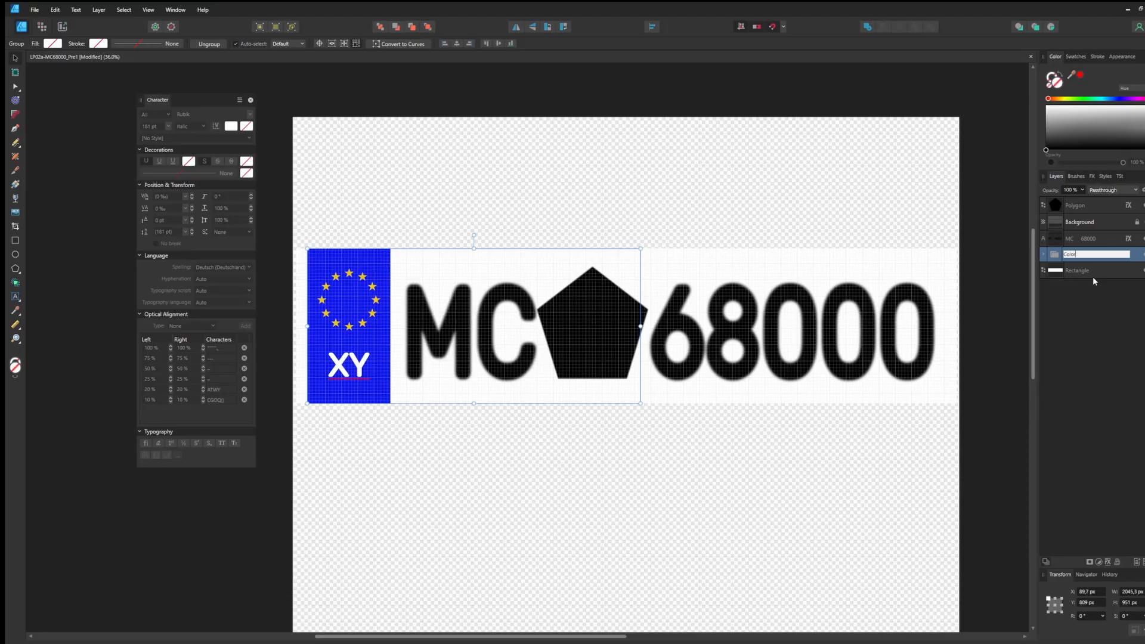
key("Return")
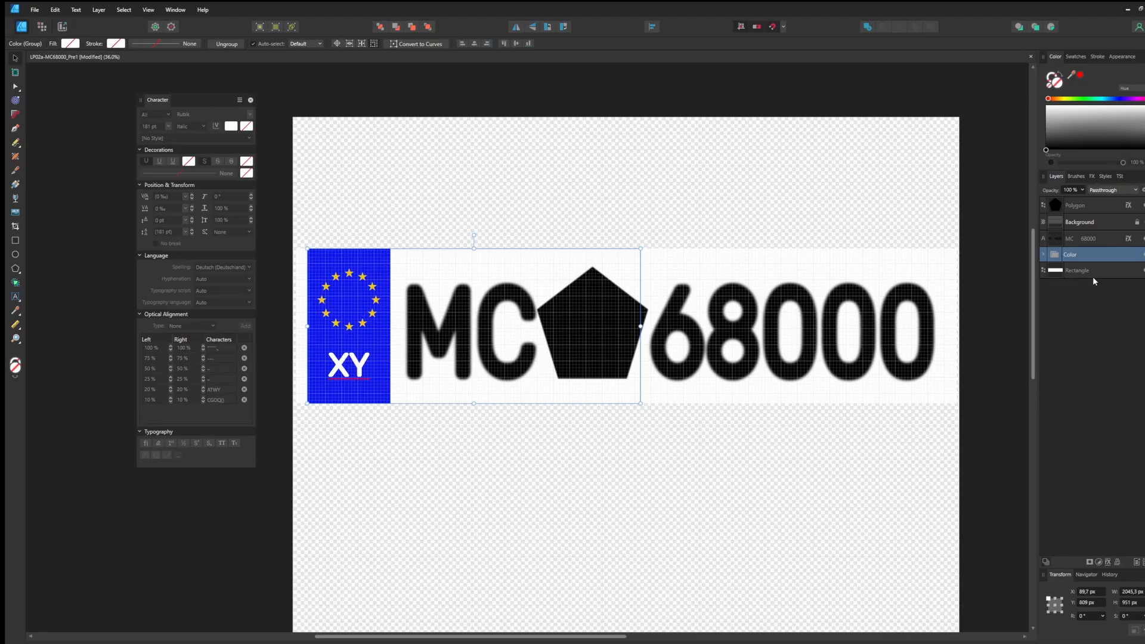
Group the black pentagon with the upper blurred MC 68000 lettering and name the new group Bump
left_click(1093, 239)
left_click(1093, 209, "ctrl")
right_click(1088, 238)
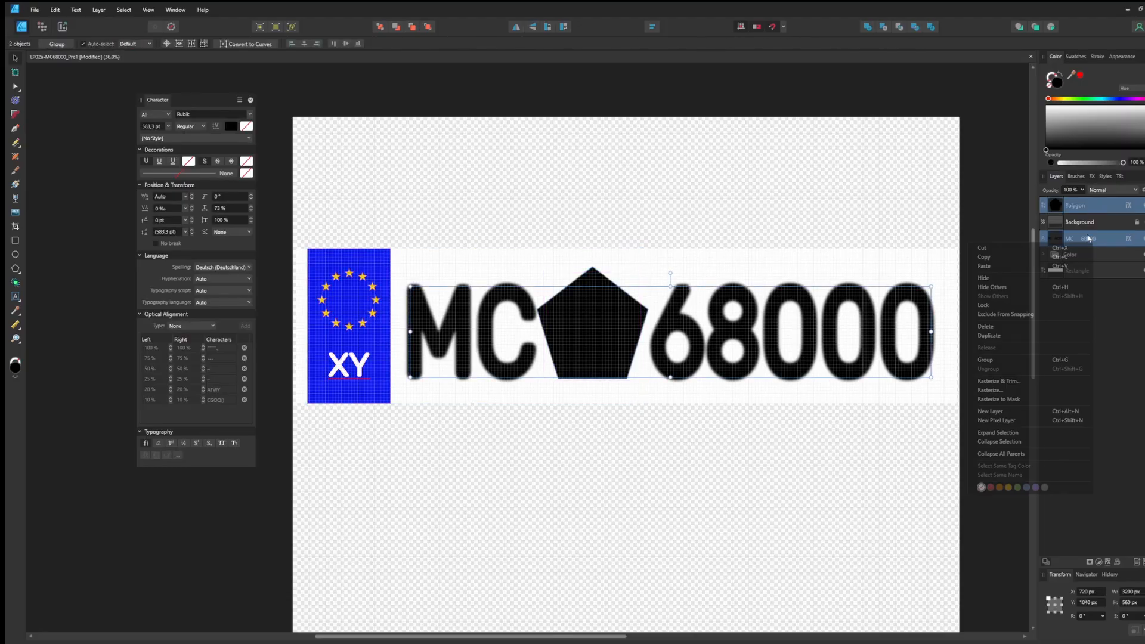
left_click(1009, 360)
double_click(1077, 220)
type("Bu")
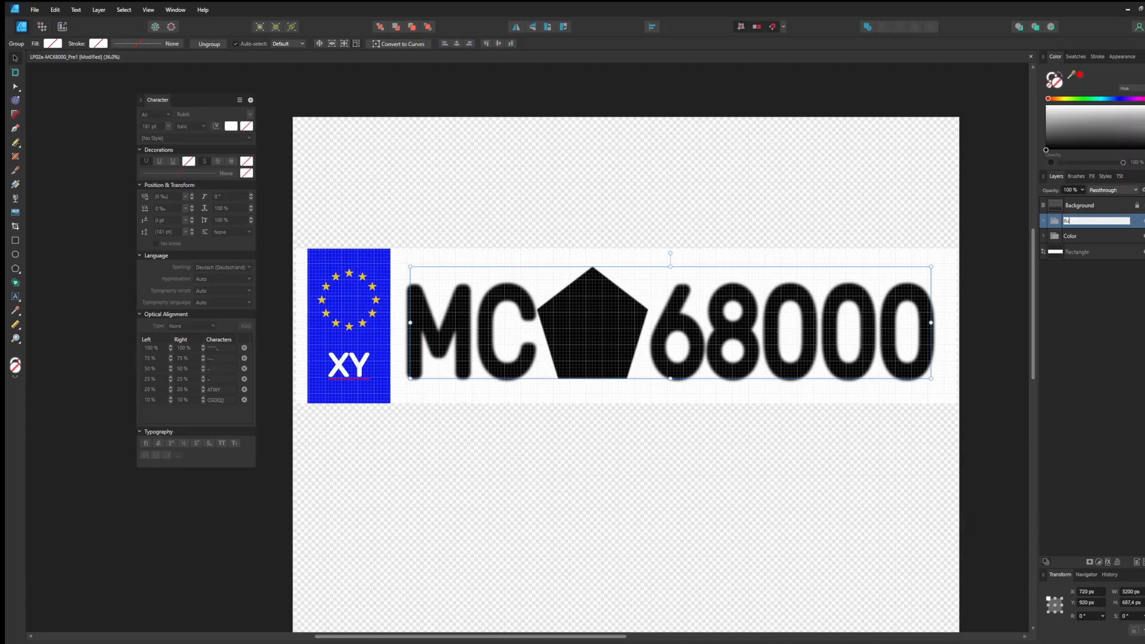
type("mp")
key("Return")
Duplicate the blue rectangle of the Color - CountryBadge group and move the copy into the Bump group
left_click(1043, 236)
left_click(1074, 285)
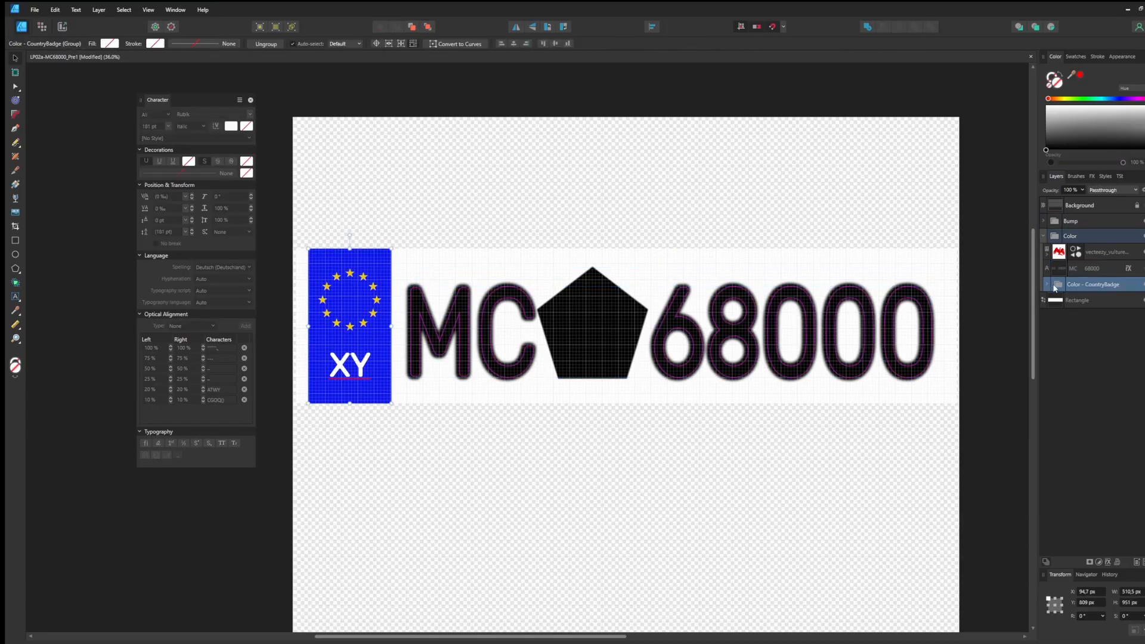
left_click(1050, 284)
right_click(1097, 330)
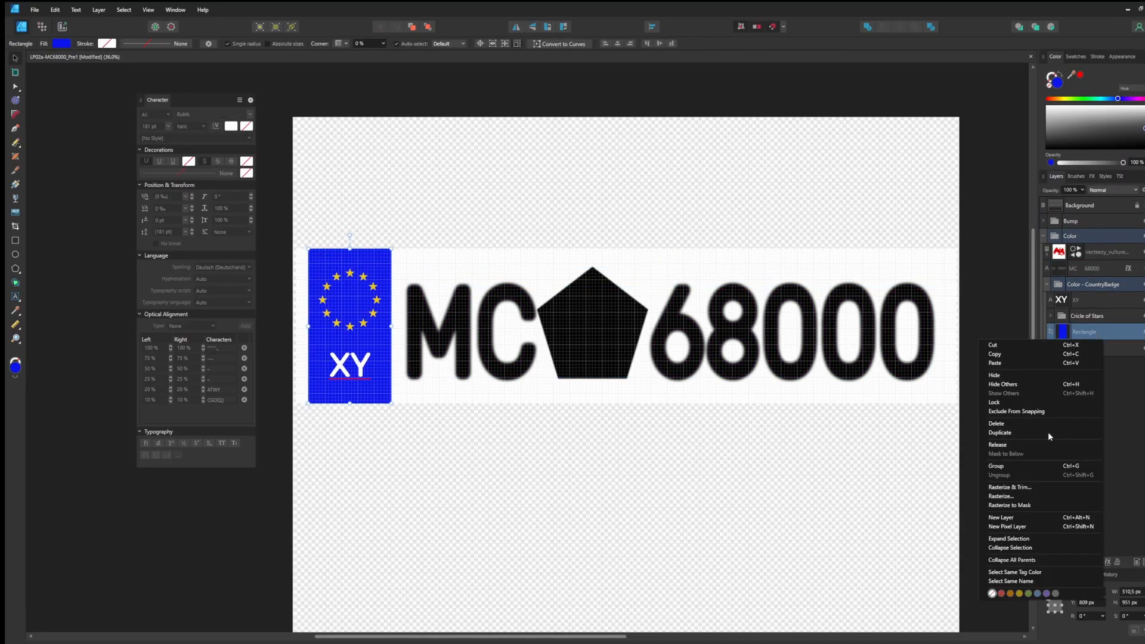
left_click(1047, 432)
left_click_drag(1086, 332, 1089, 221)
Recolor the copied badge rectangle in the Bump group to a very light gray using the Grayness color model
left_click(1043, 222)
left_click(1090, 236)
left_click(62, 43)
left_click(41, 75)
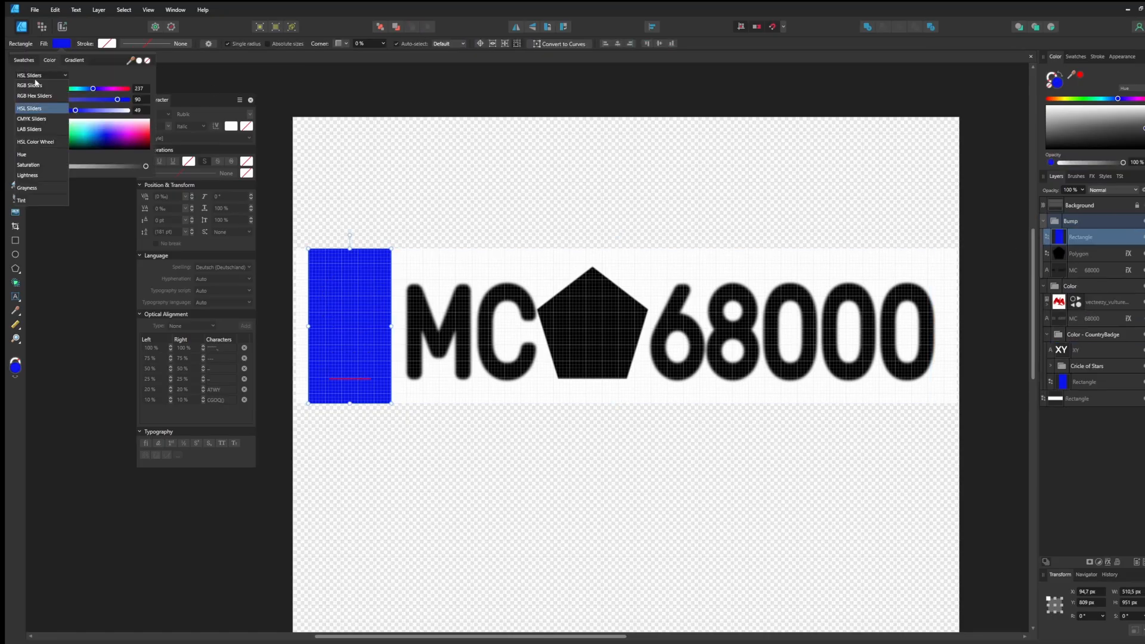
left_click(36, 189)
left_click_drag(78, 88, 100, 90)
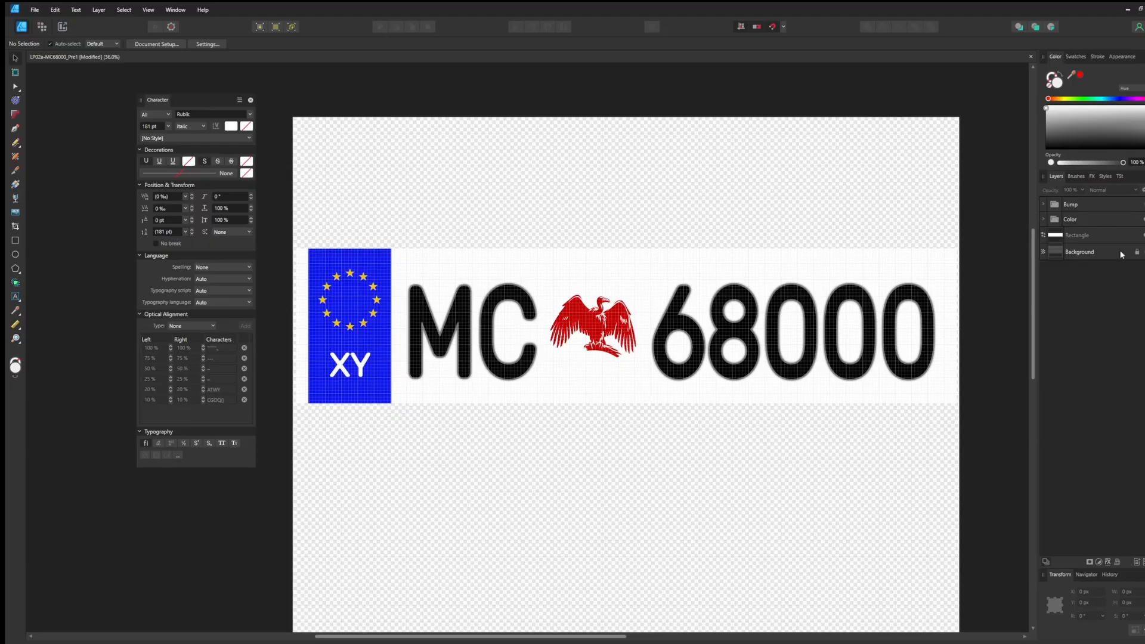
Export the color version within the white plate rectangle's Selection Area as LP02a_MC68000_C.png in the License Plate Textures folder
left_click(1107, 234)
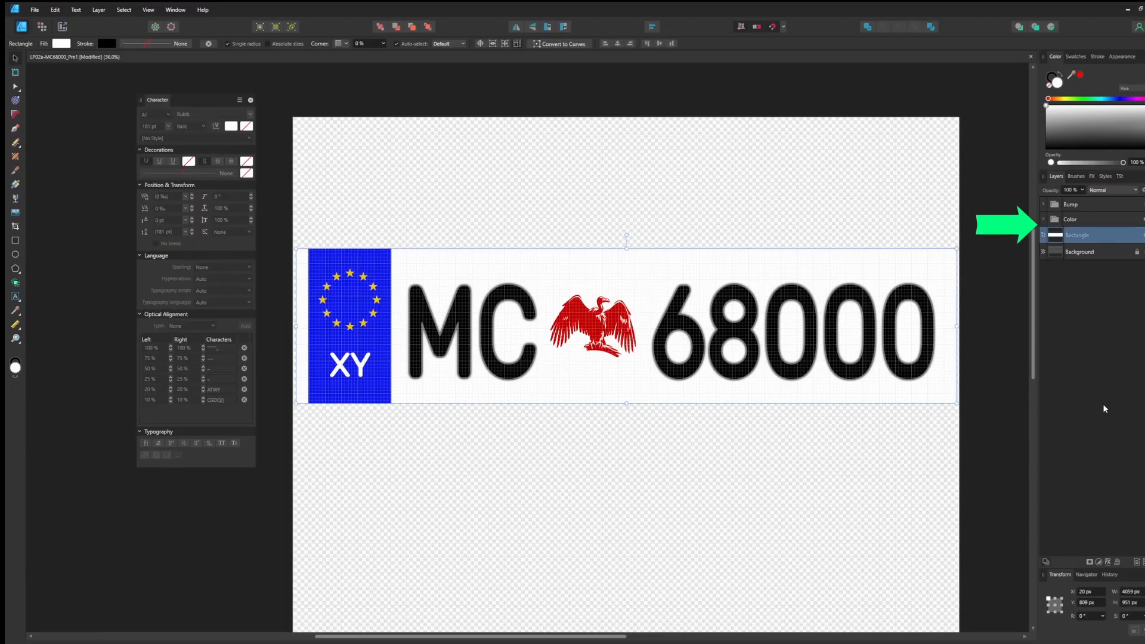
left_click(33, 10)
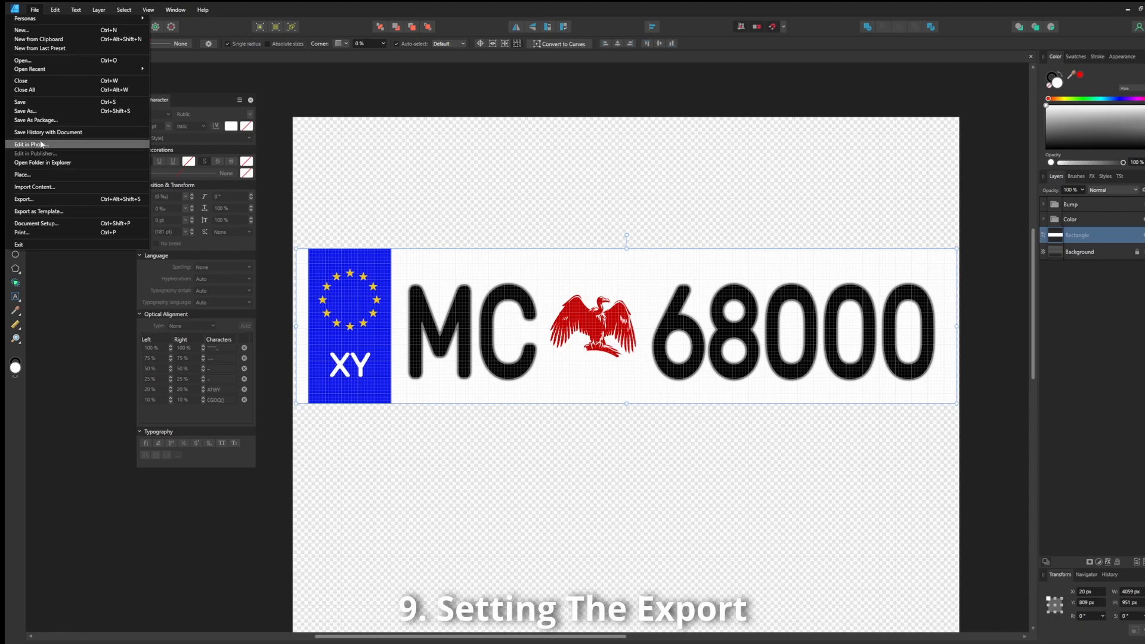
left_click(52, 200)
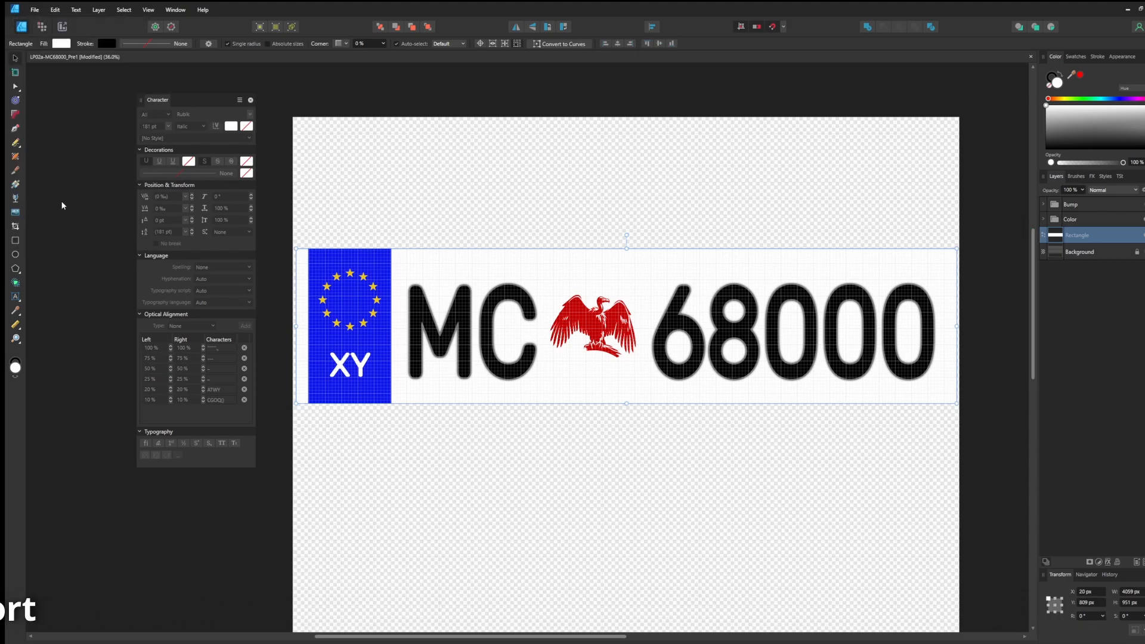
left_click(436, 182)
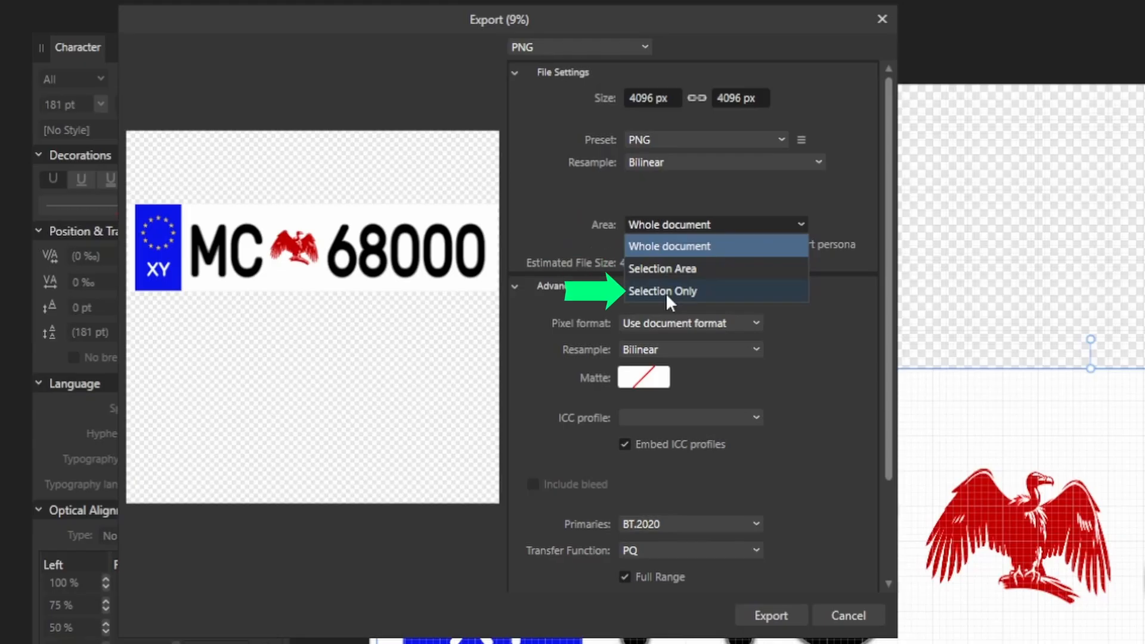
left_click(666, 293)
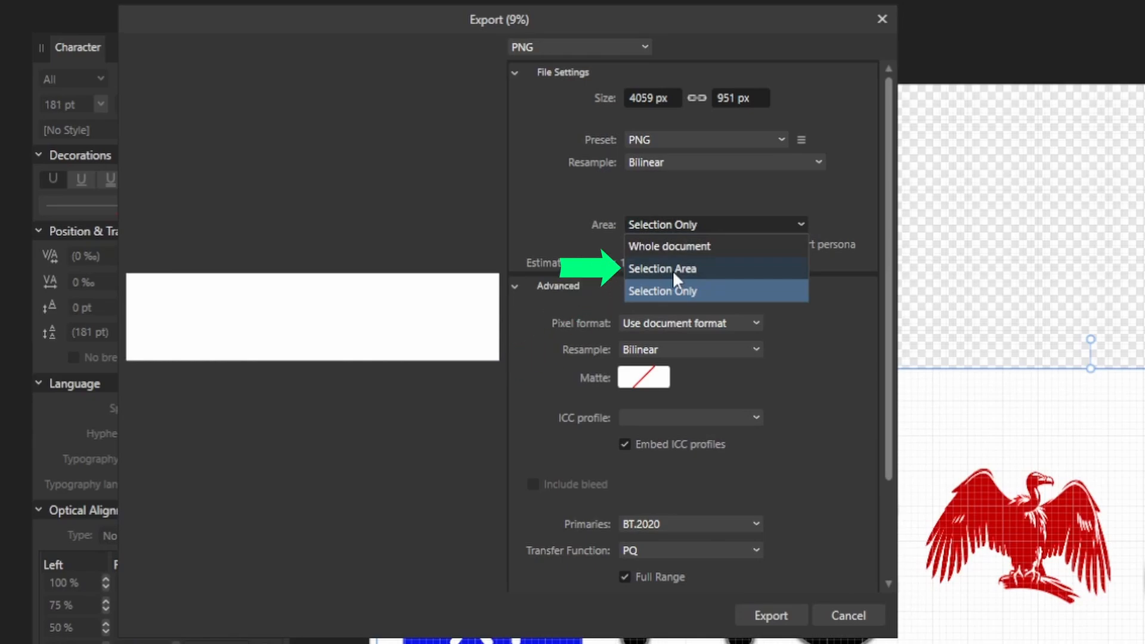
left_click(673, 270)
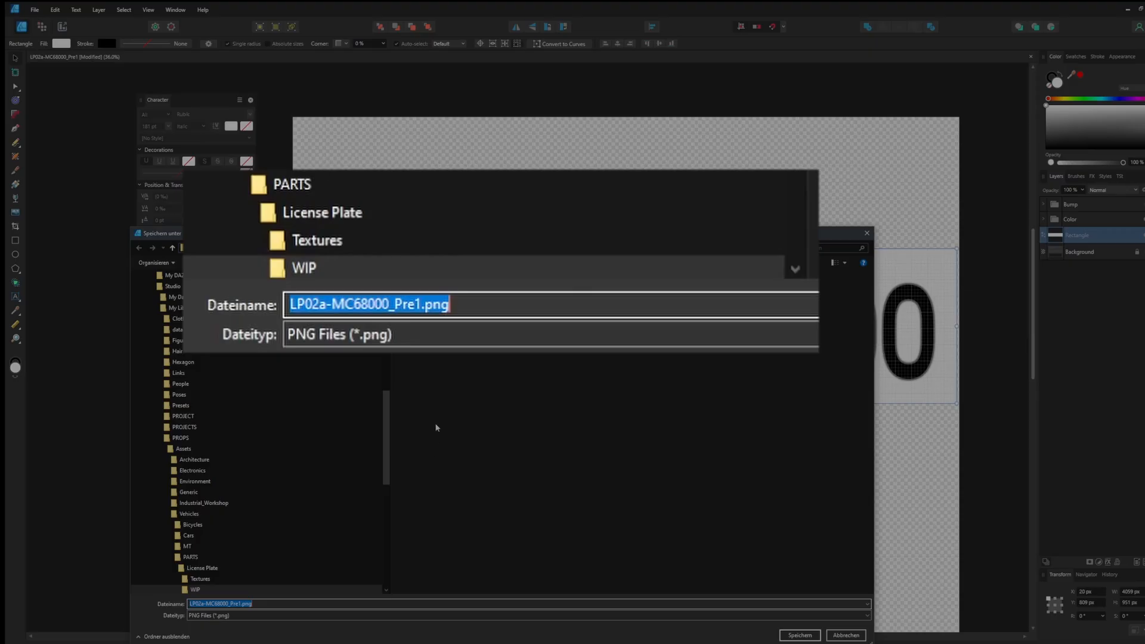
left_click(200, 578)
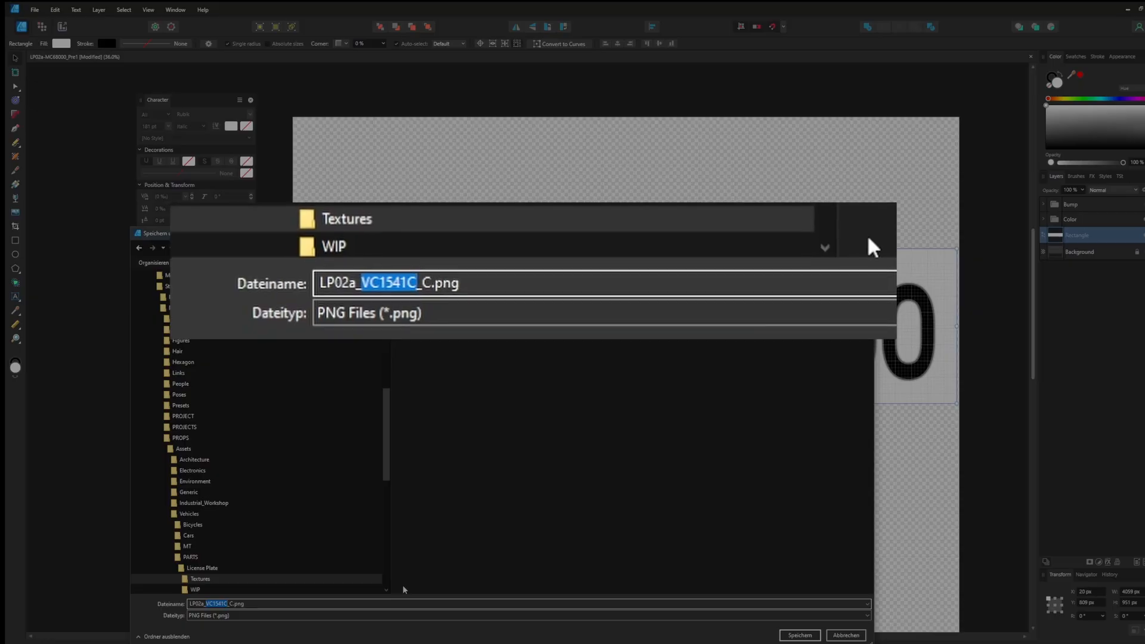
type("MC68000")
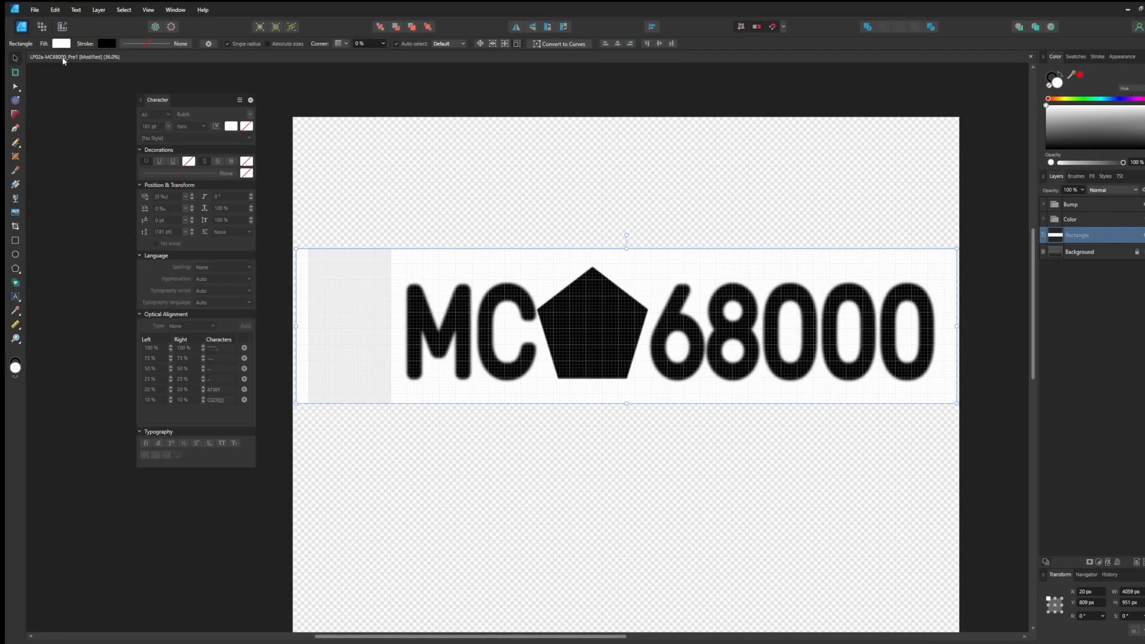
Export the bump version of the plate to the Textures folder as LP02a_MC68000_B.png
left_click(35, 10)
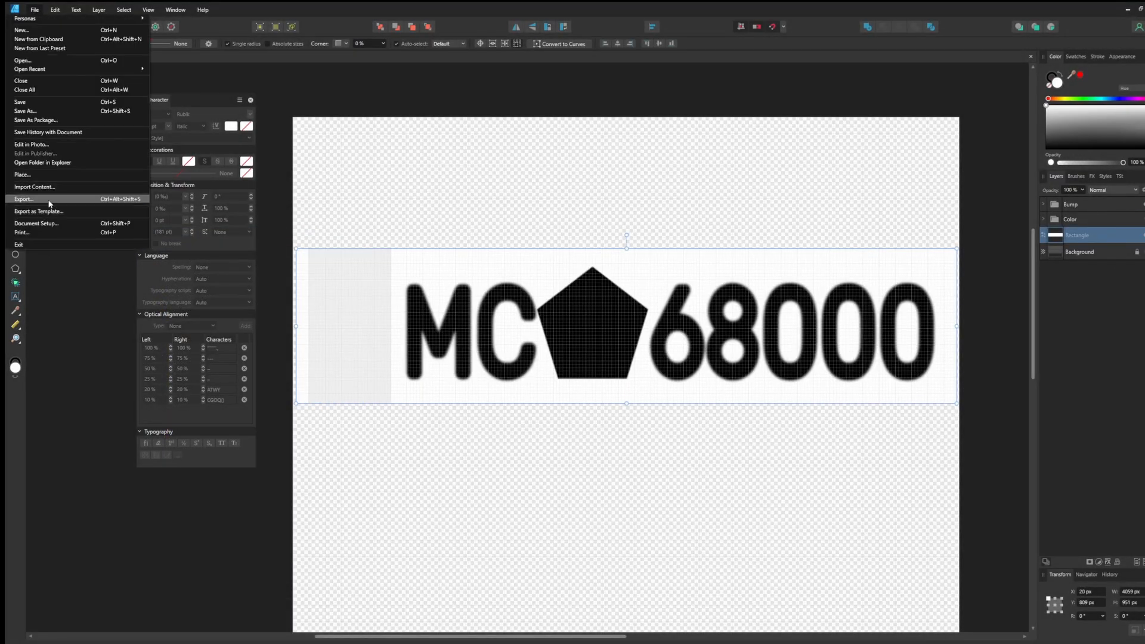
left_click(48, 199)
left_click(489, 394)
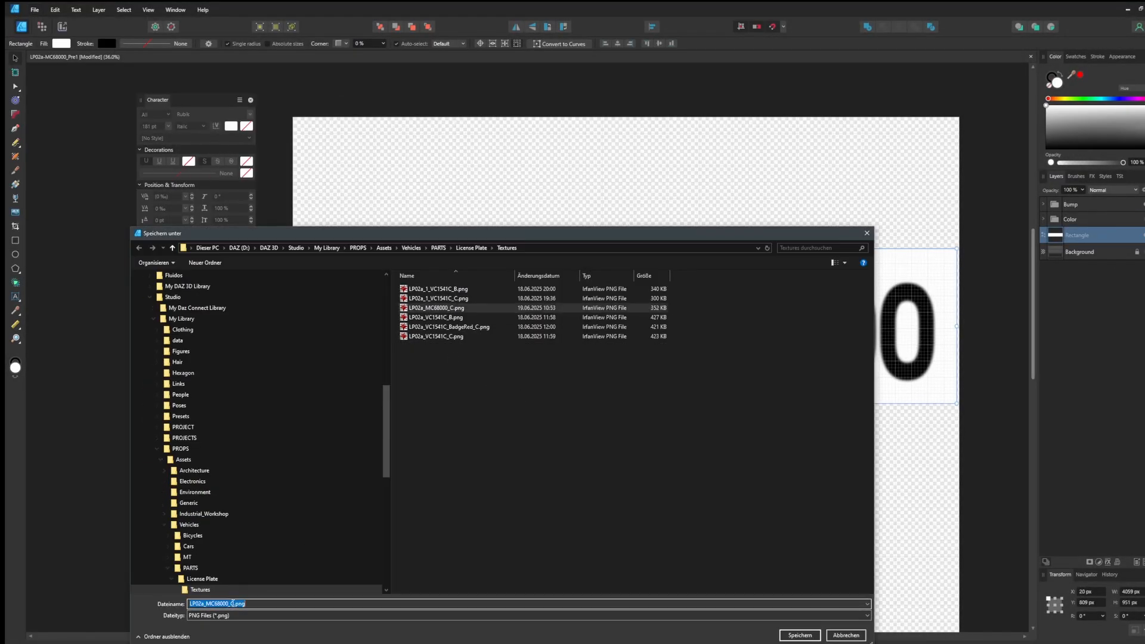
left_click_drag(232, 604, 236, 604)
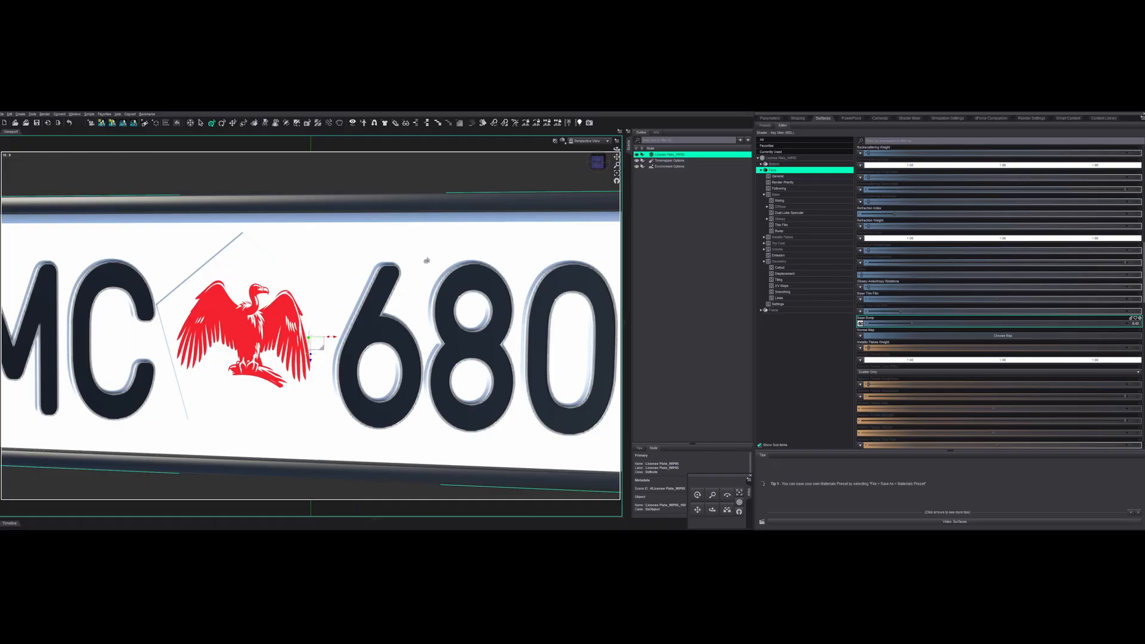
scroll(426, 261, "up", 4)
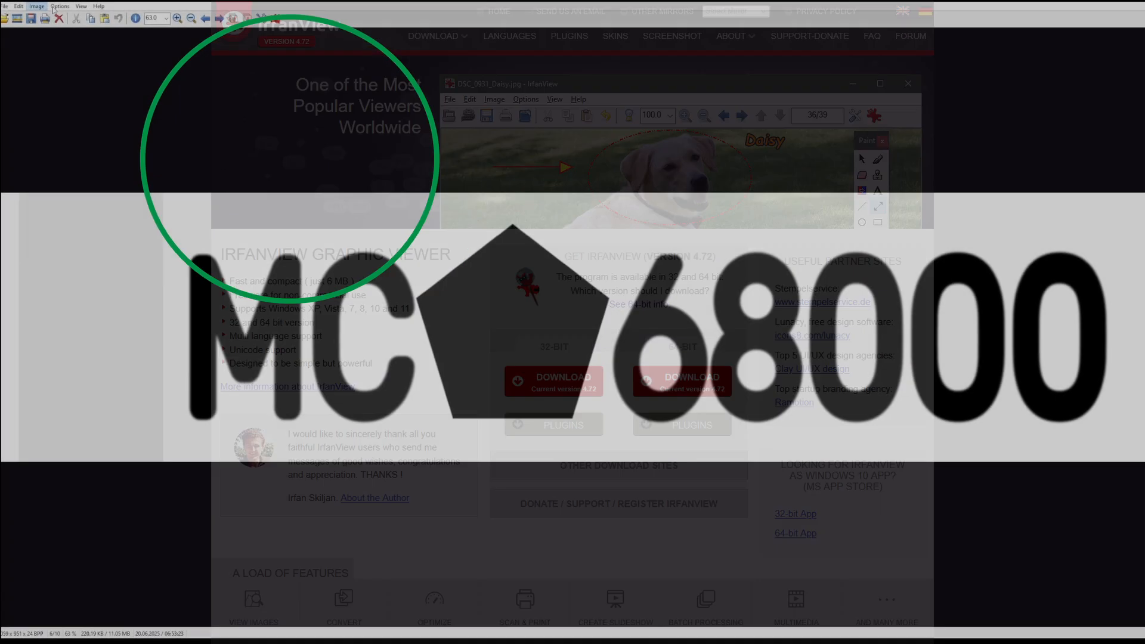
Invert all channels of the bump image in IrfanView and save the negative as LP02a_MC68000_BI.png
left_click(36, 7)
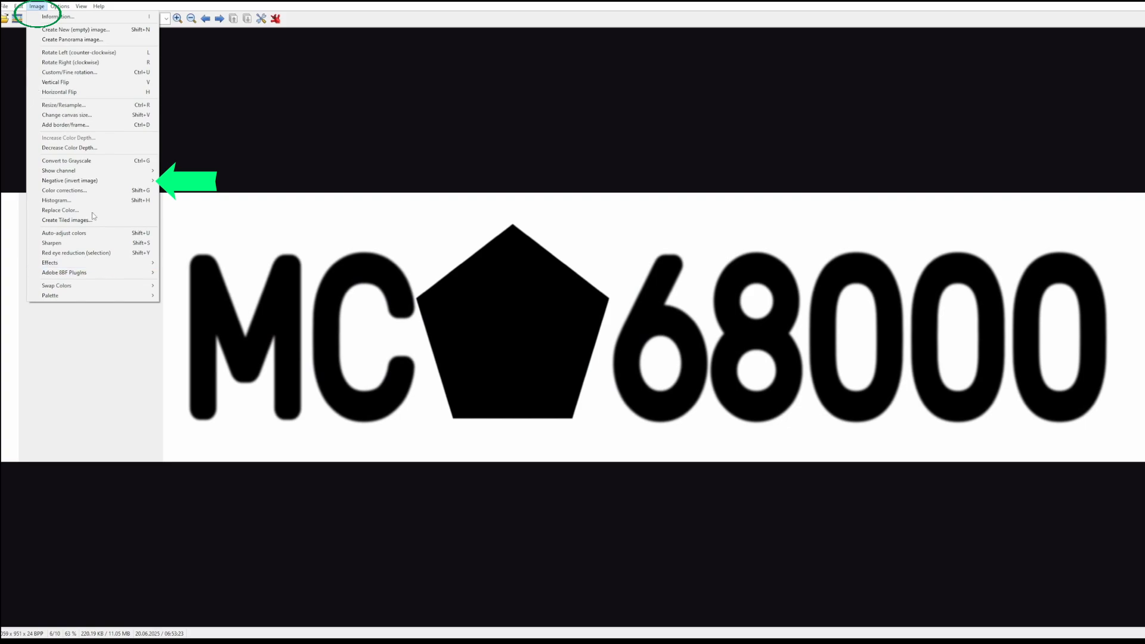
mouse_move(119, 181)
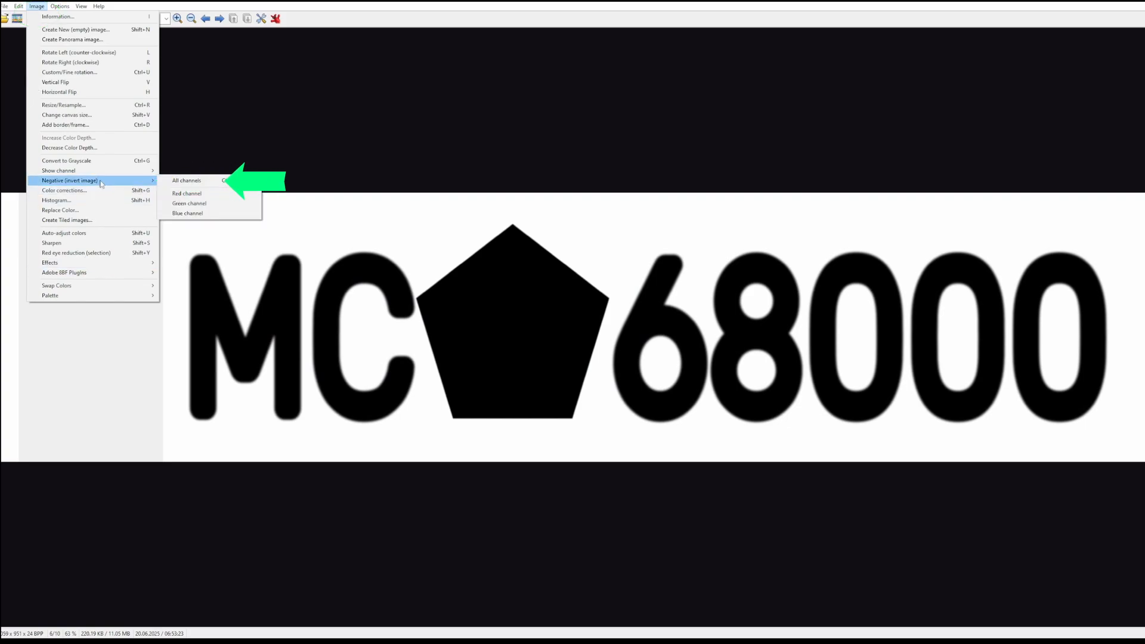
left_click(239, 181)
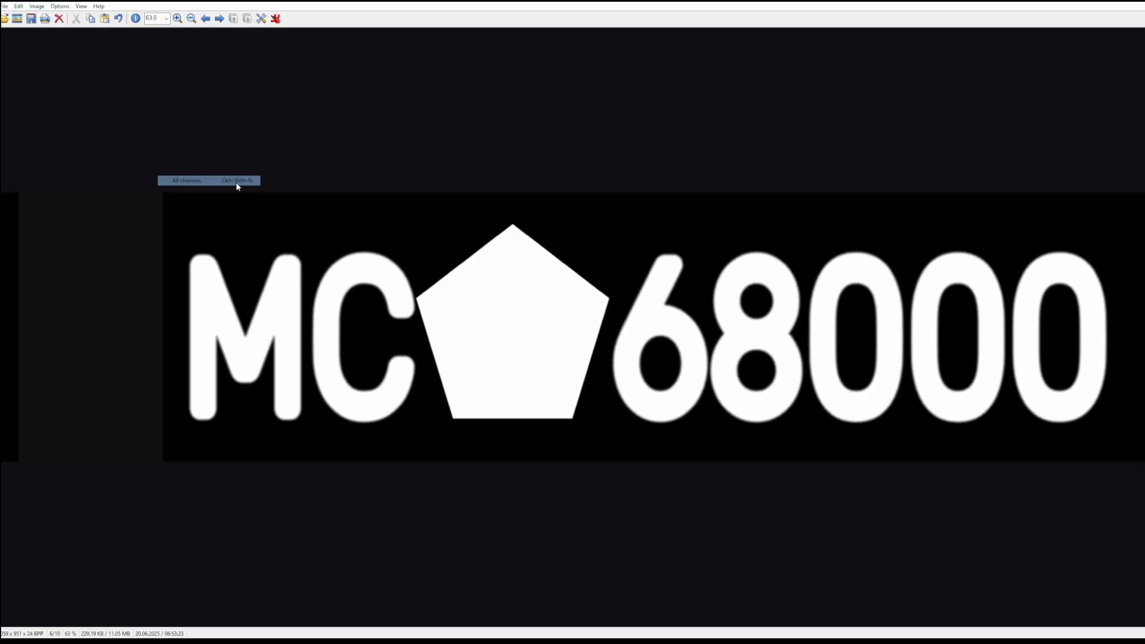
left_click(4, 6)
left_click(76, 179)
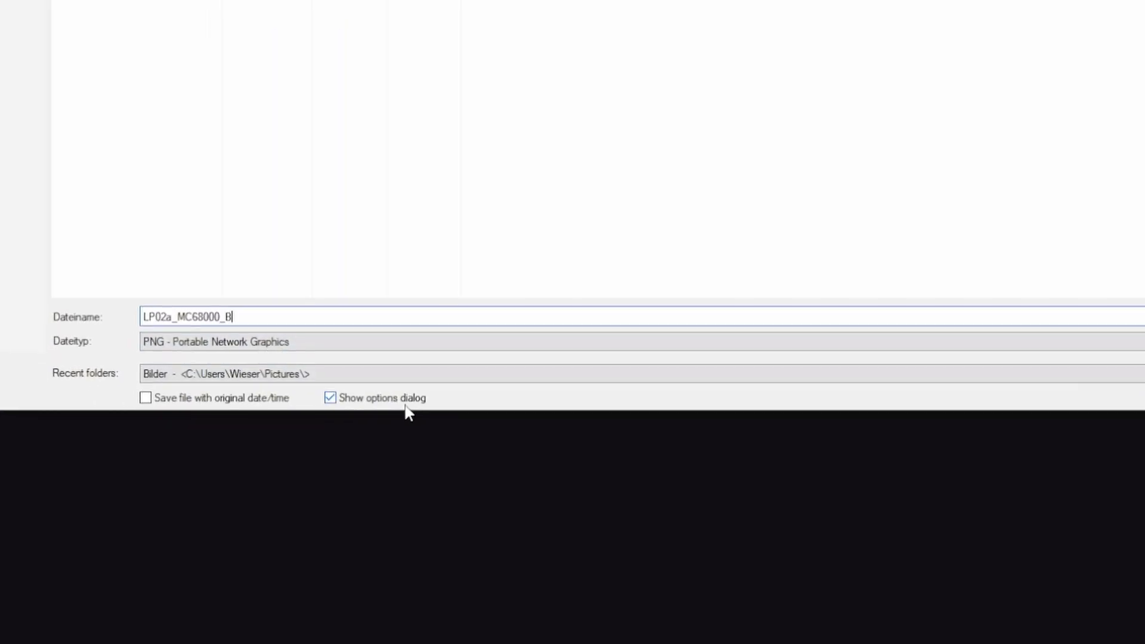
type("I")
key("ctrl+a")
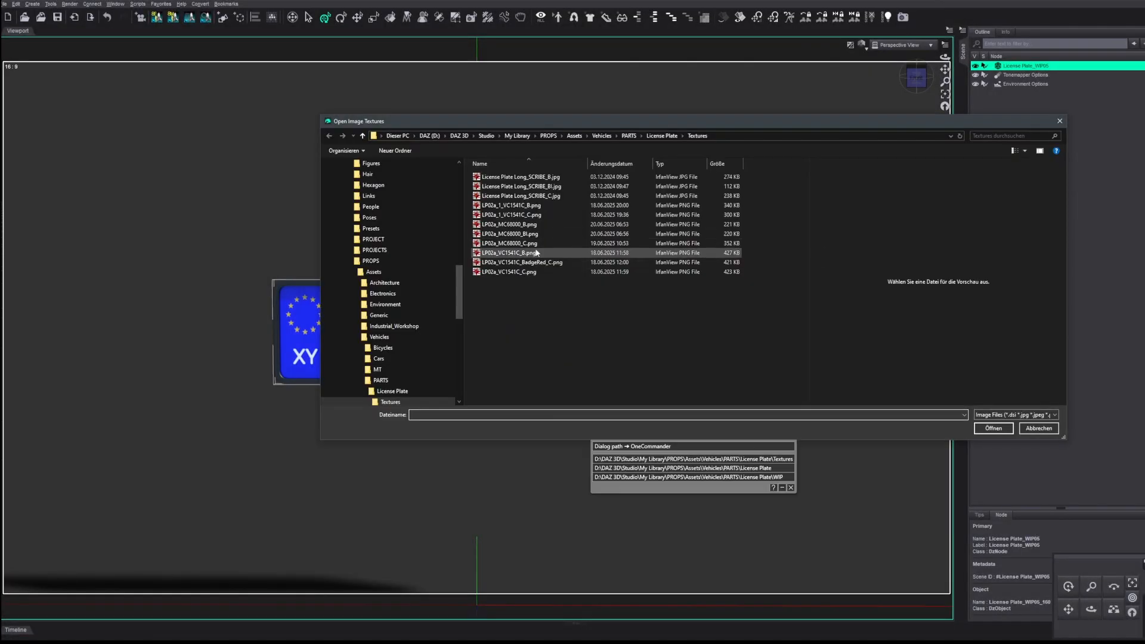
Load LP02a_MC68000_BI.png as the texture map of the license plate in Daz Studio and orbit around the plate
left_click(536, 236)
left_click(986, 424)
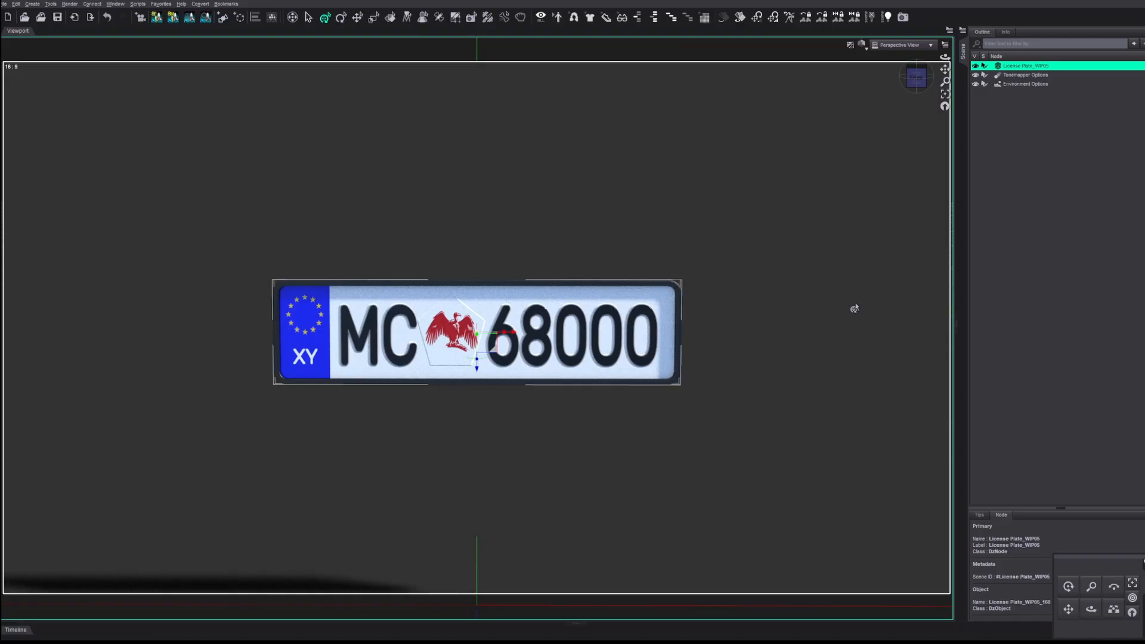
left_click_drag(916, 77, 863, 89)
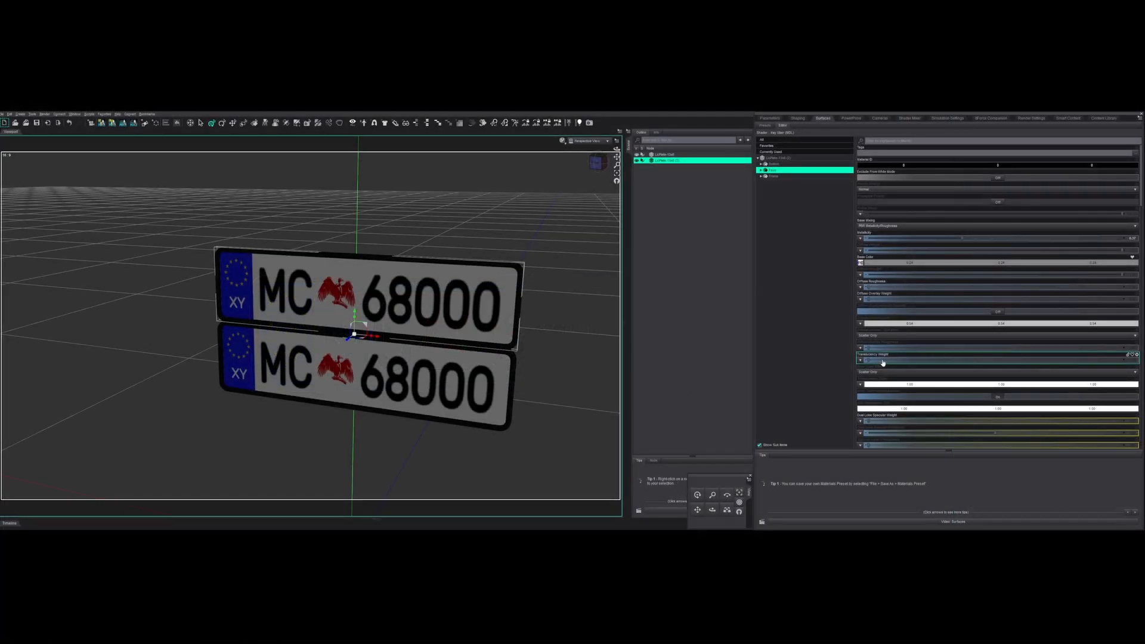
scroll(891, 379, "down", 15)
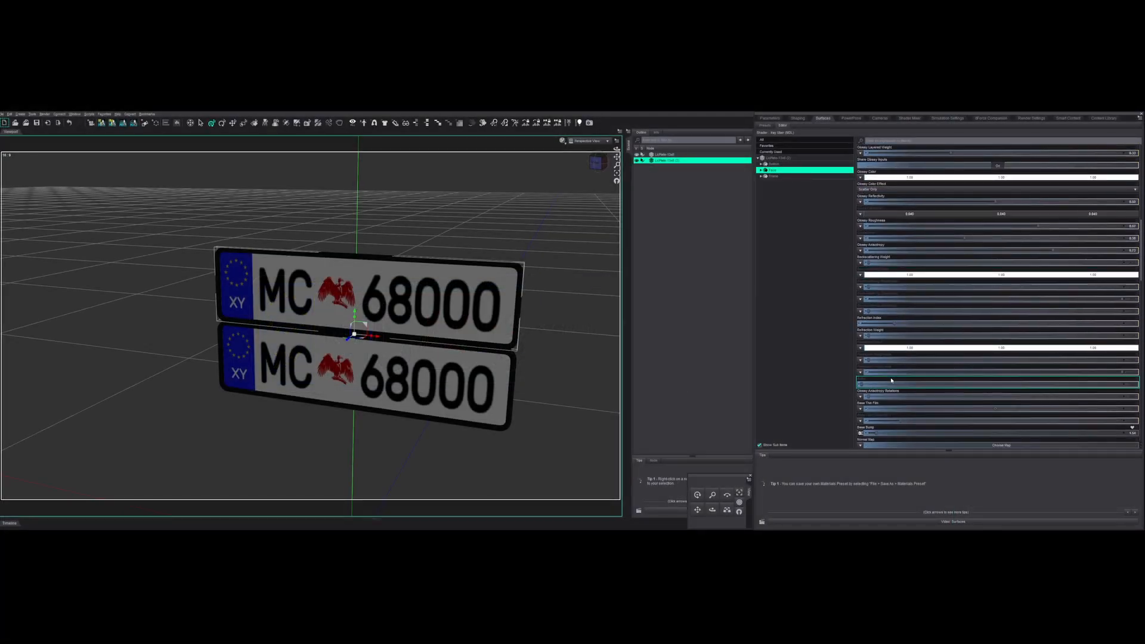
scroll(891, 380, "down", 2)
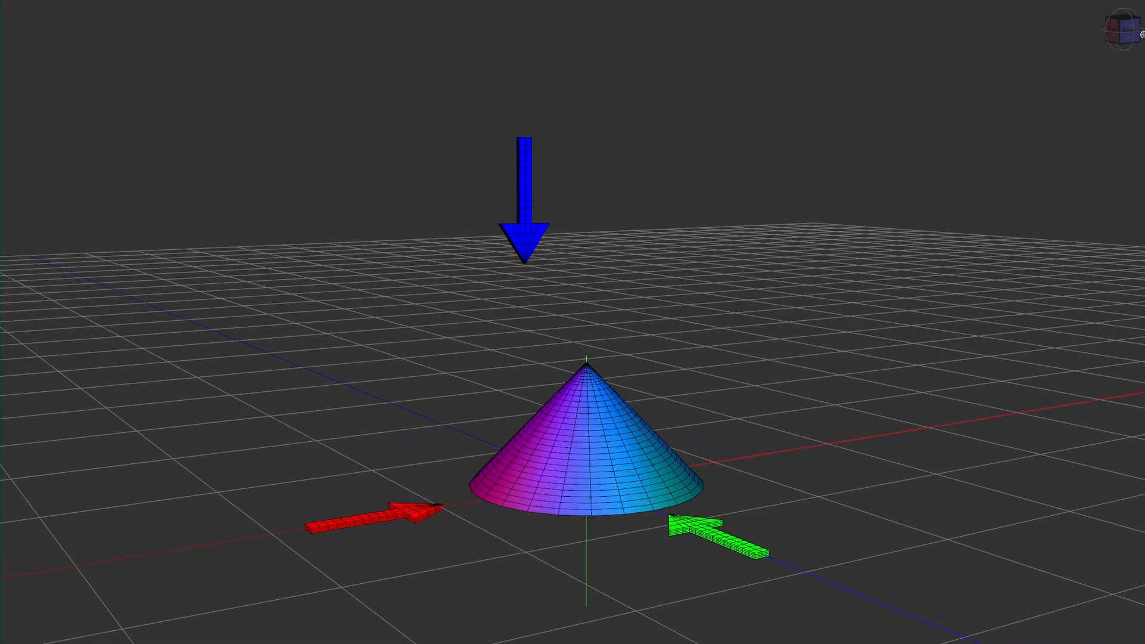
View the cone lit by the red, green and blue directions from the top
left_click(1124, 31)
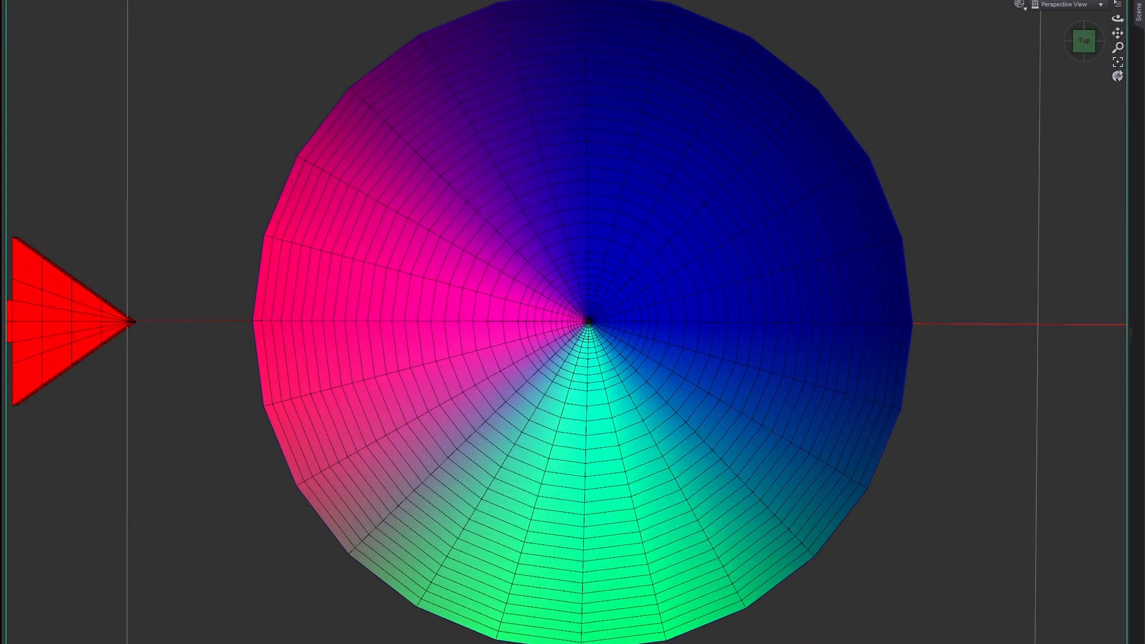
scroll(1040, 71, "down", 1)
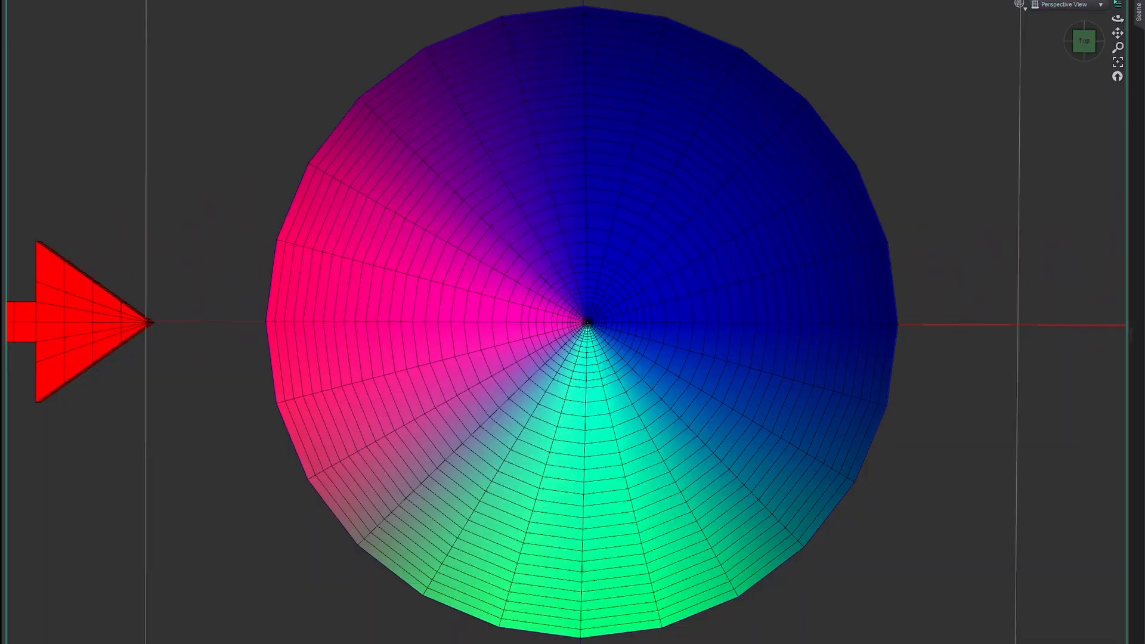
key("ctrl+9")
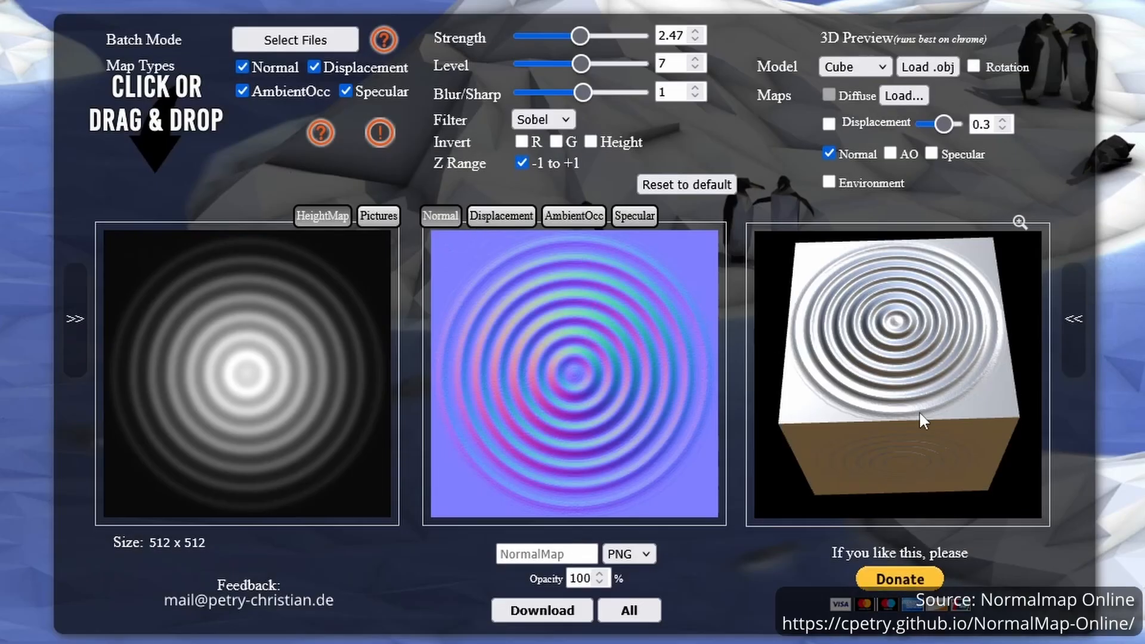
Adjust the normal map's strength and level in NormalMap-Online and check the effect on the 3D cube preview
mouse_move(925, 410)
left_mouse_down()
mouse_move(908, 393)
mouse_move(932, 430)
mouse_move(949, 430)
mouse_move(924, 406)
mouse_move(923, 417)
left_mouse_up()
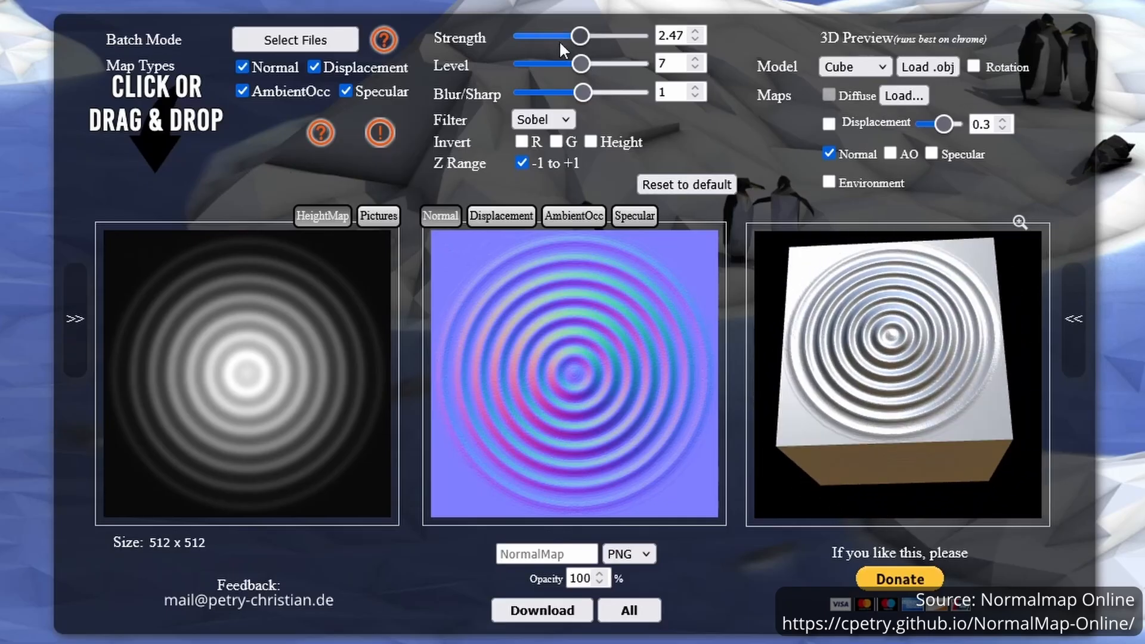
mouse_move(580, 64)
left_mouse_down()
mouse_move(613, 64)
mouse_move(584, 65)
left_mouse_up()
left_click(379, 216)
left_click_drag(959, 429, 960, 377)
mouse_move(579, 36)
left_mouse_down()
mouse_move(632, 37)
mouse_move(536, 35)
mouse_move(579, 36)
left_mouse_up()
left_click_drag(581, 64, 540, 78)
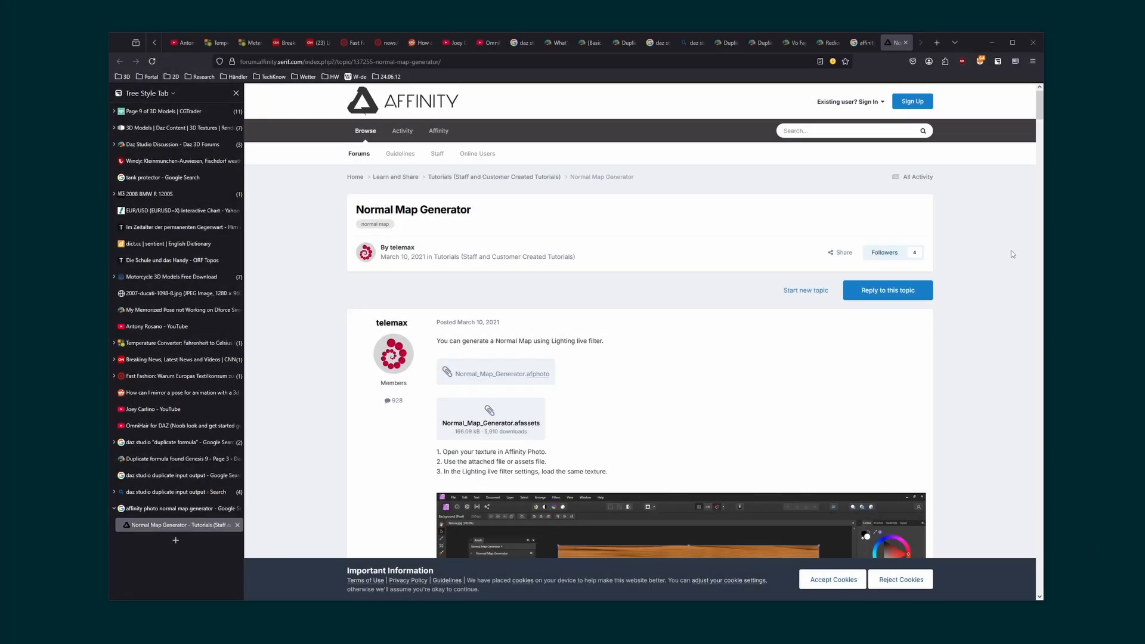
Read through the Affinity forum topic on the Normal Map Generator, including its usage instructions
scroll(1014, 253, "down", 10)
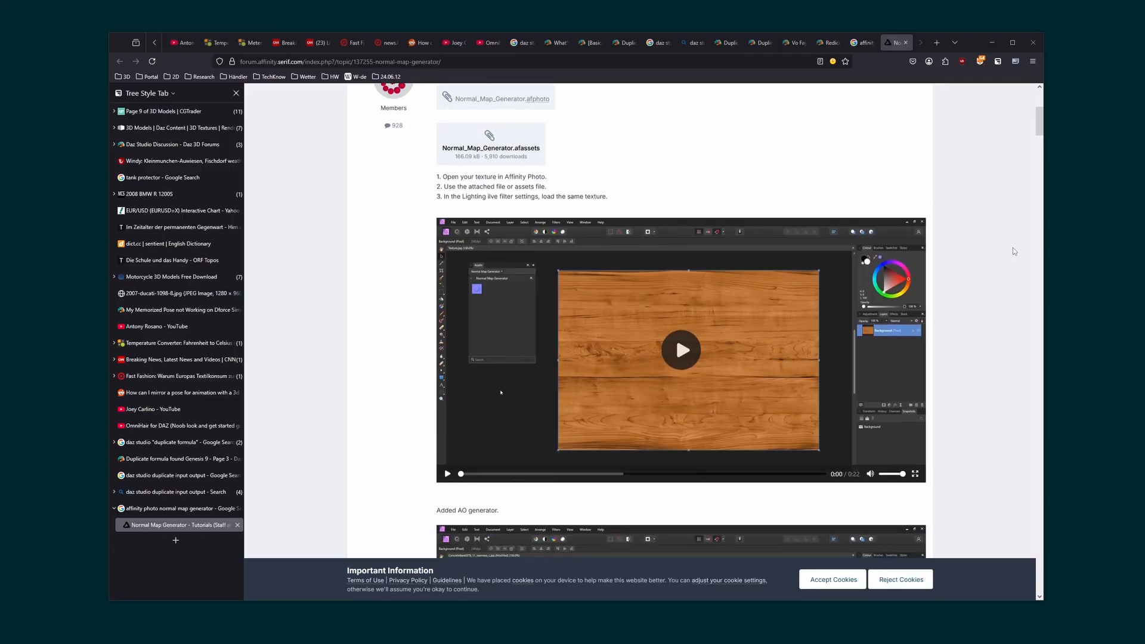
scroll(1016, 248, "down", 20)
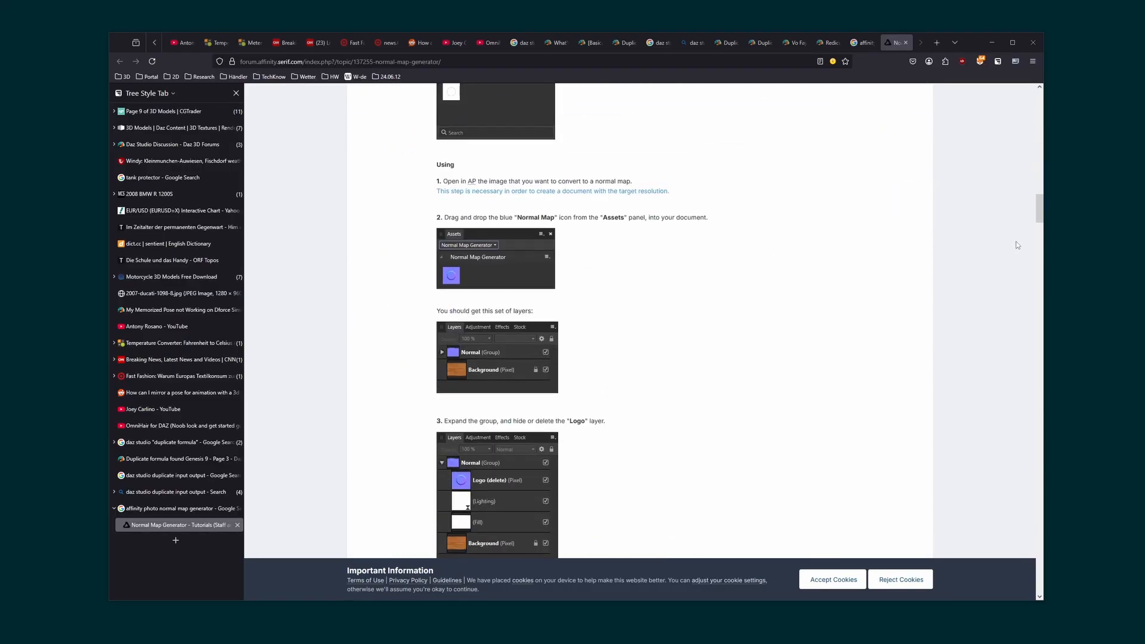
scroll(1017, 245, "down", 15)
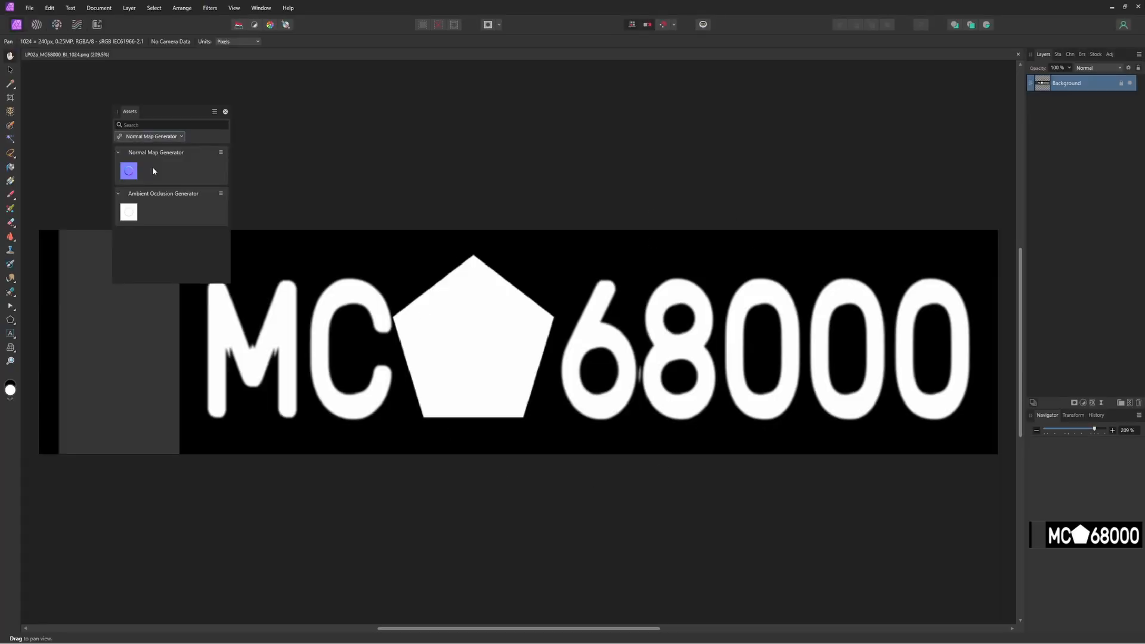
Place the Normal Map Generator asset on the inverted bump map document and select its Lighting layer
left_click_drag(129, 171, 246, 212)
left_click_drag(503, 317, 503, 317)
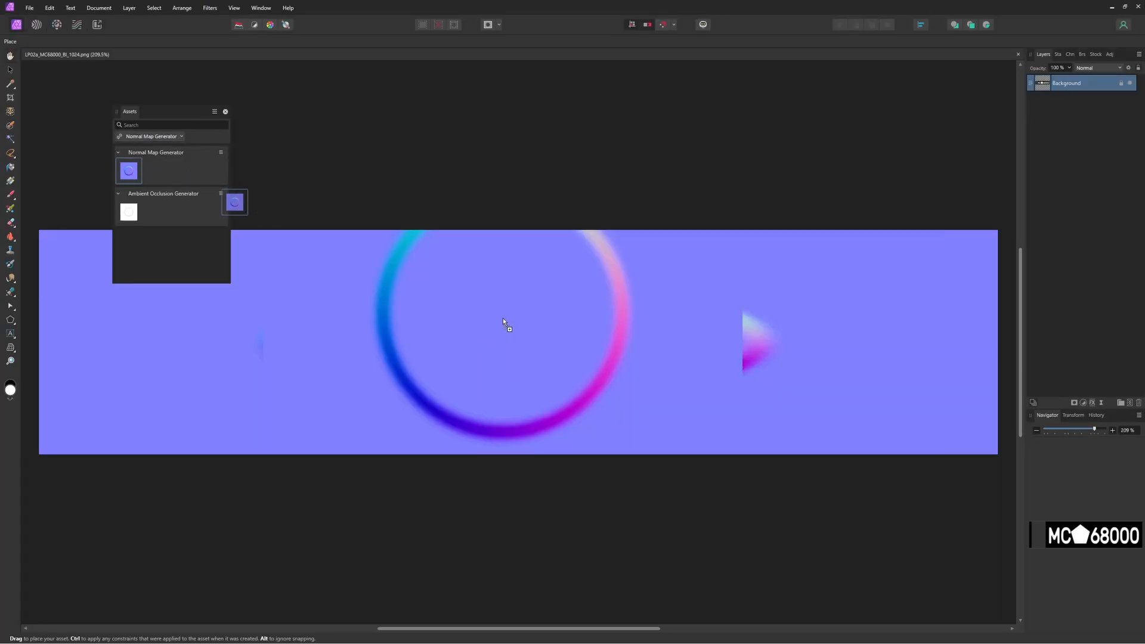
left_click(1076, 101)
key("Delete")
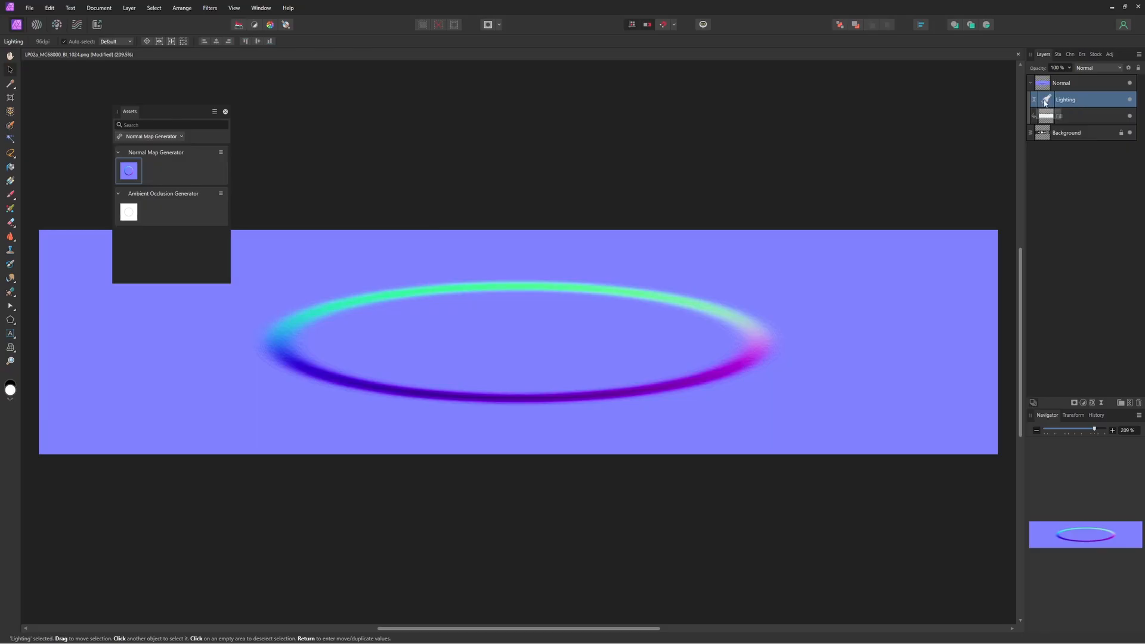
Load LP02a_MC68000_B_1024.png as the bump map of the Lighting layer in the Normal group
double_click(1046, 102)
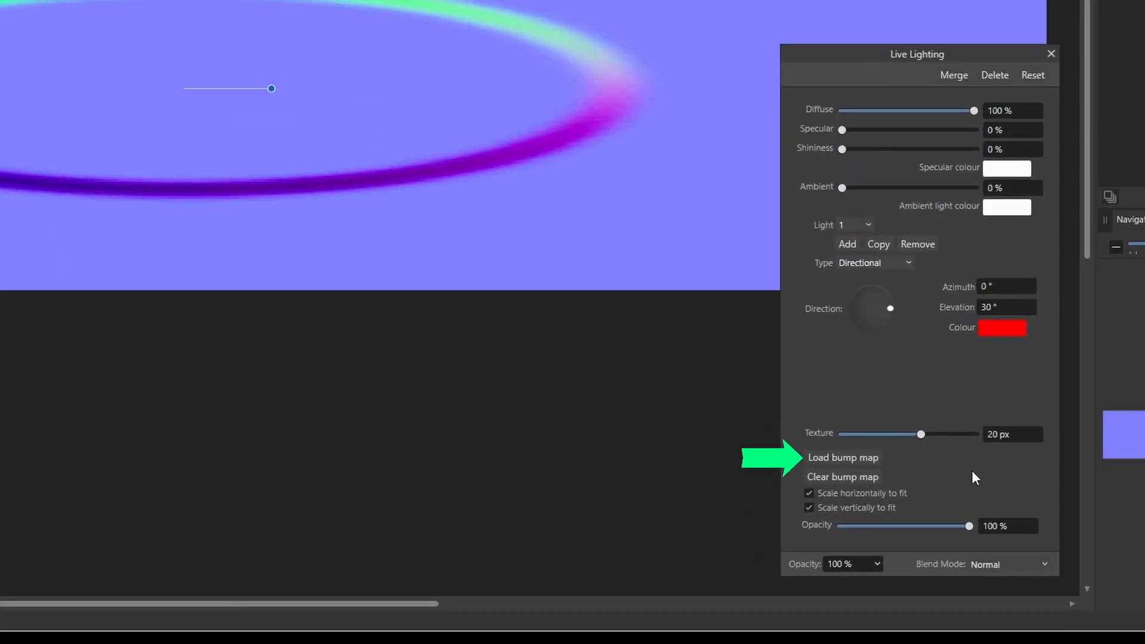
left_click(845, 458)
left_click(714, 257)
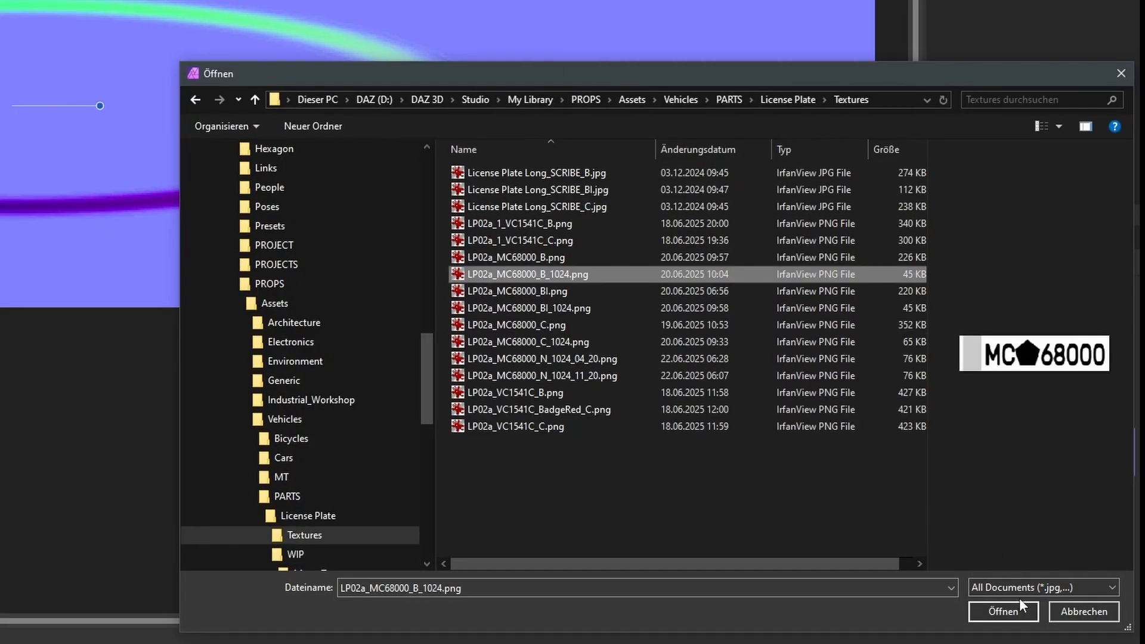
left_click(1004, 611)
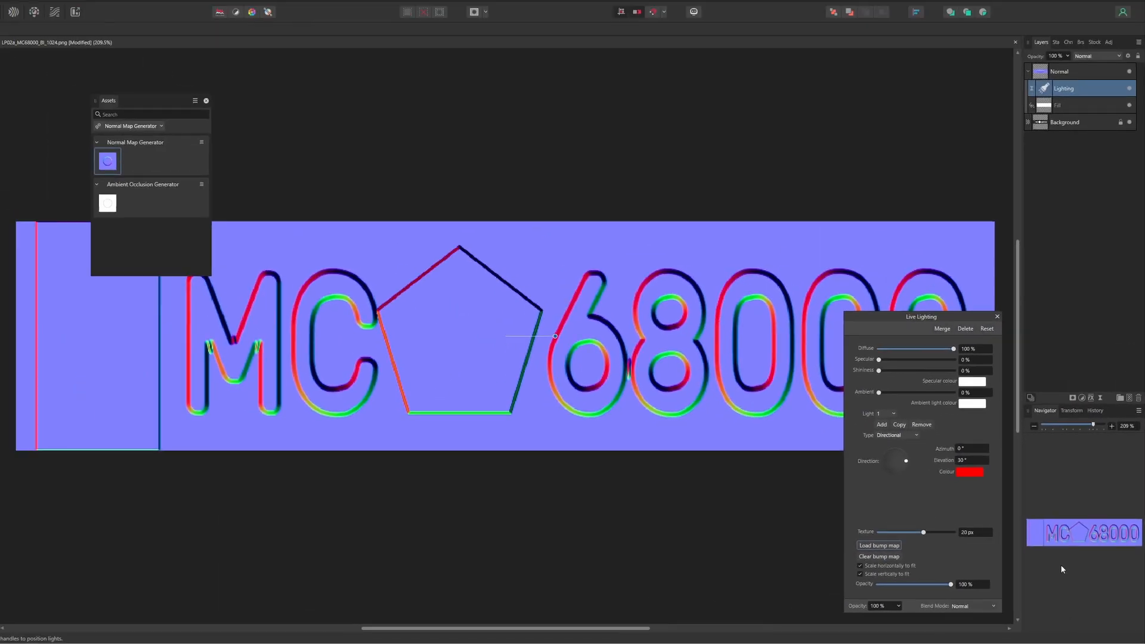
Swing the direction of the red directional light around to try its effect on the normal map
left_click_drag(899, 450, 837, 424)
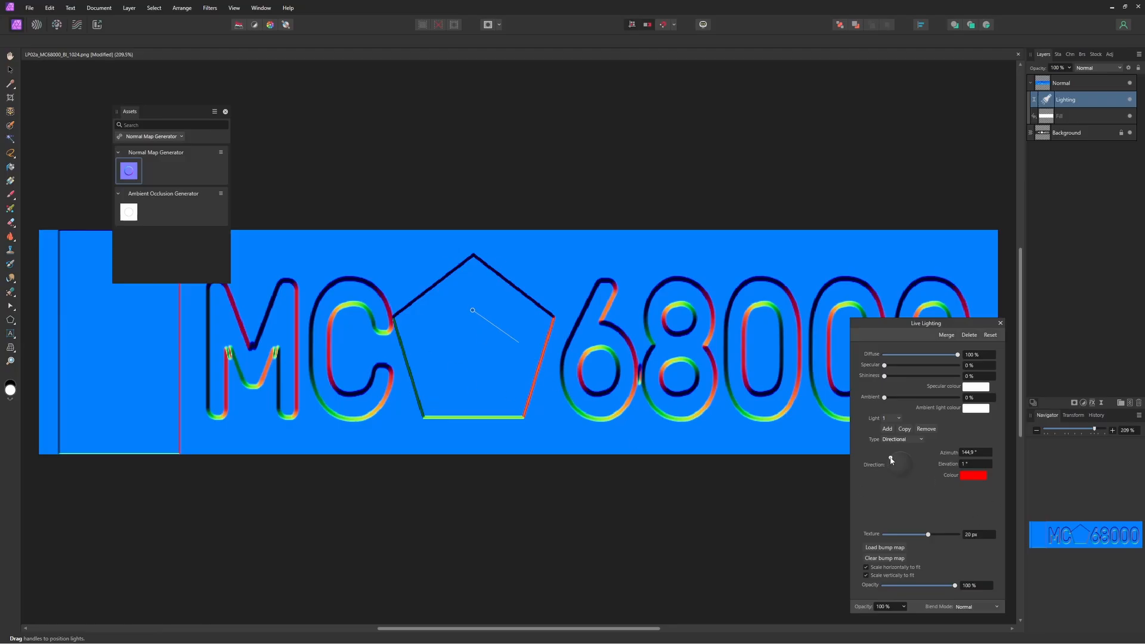
left_click_drag(891, 460, 776, 422)
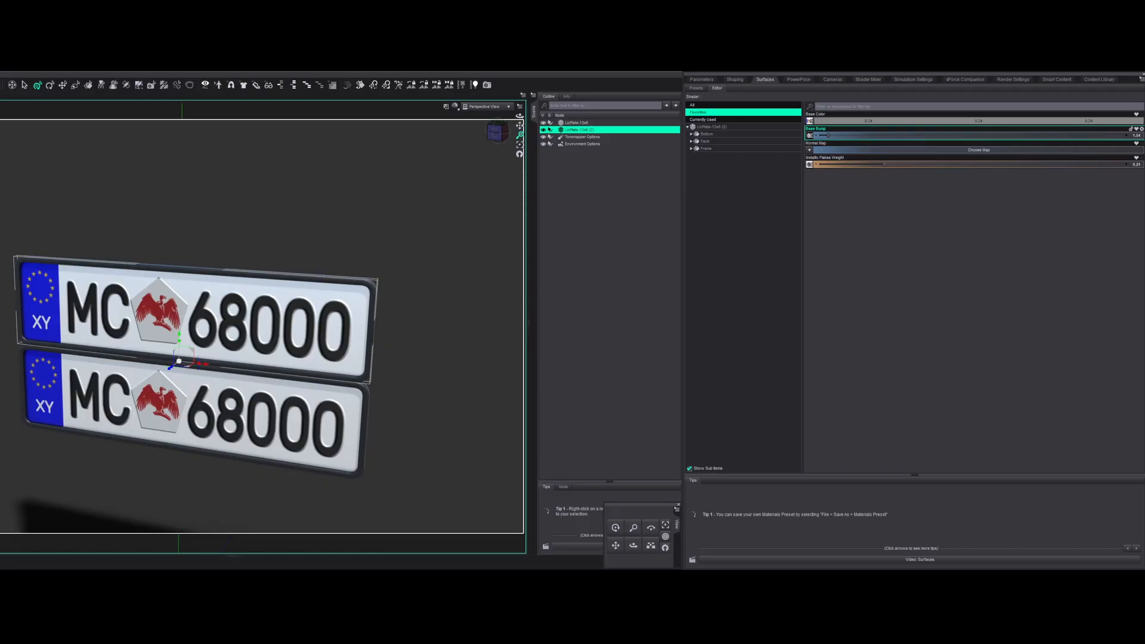
In Daz Studio, set the upper plate's Base Bump to 0 and reduce its Normal Map strength
left_click_drag(826, 135, 783, 133)
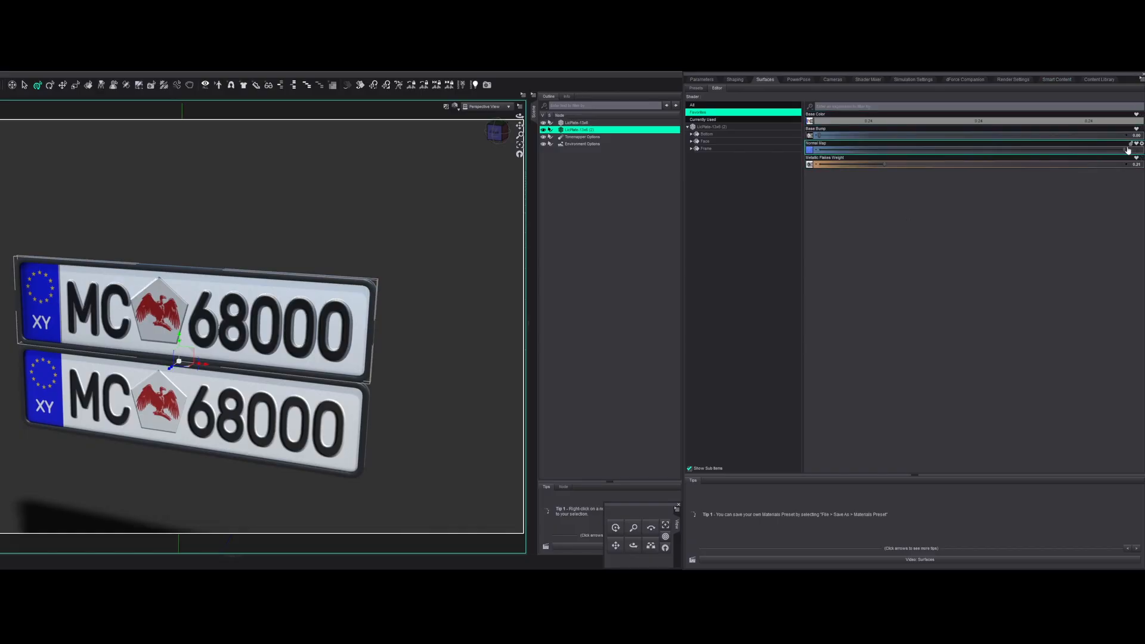
left_click_drag(1125, 150, 1091, 146)
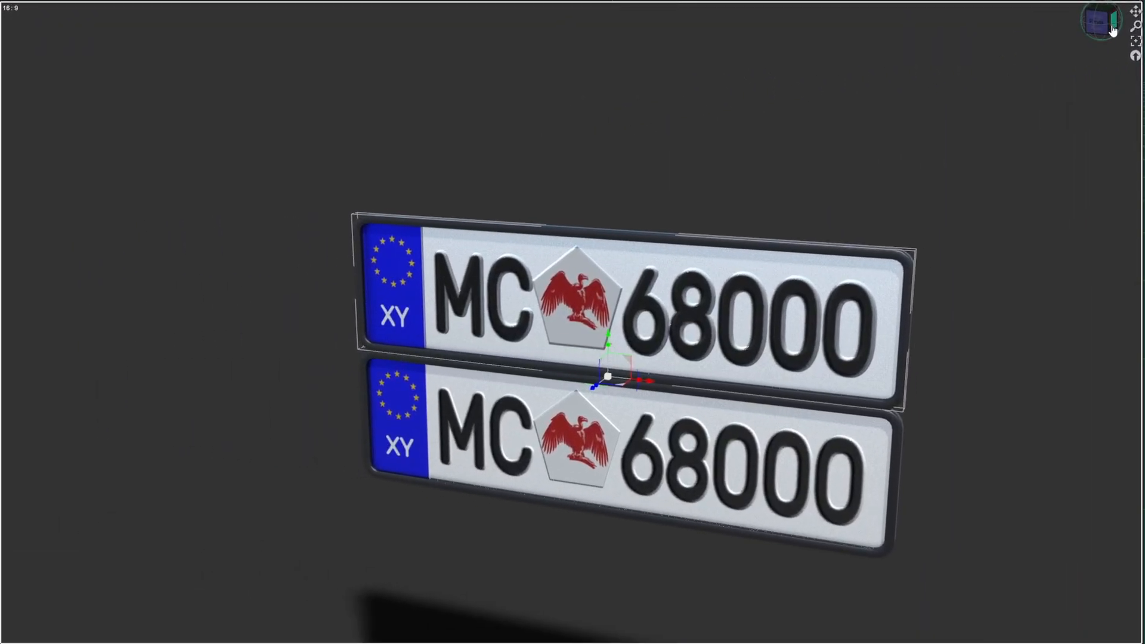
Orbit around the two license plates to compare the normal-mapped relief with the bump-mapped one
left_click(1101, 34)
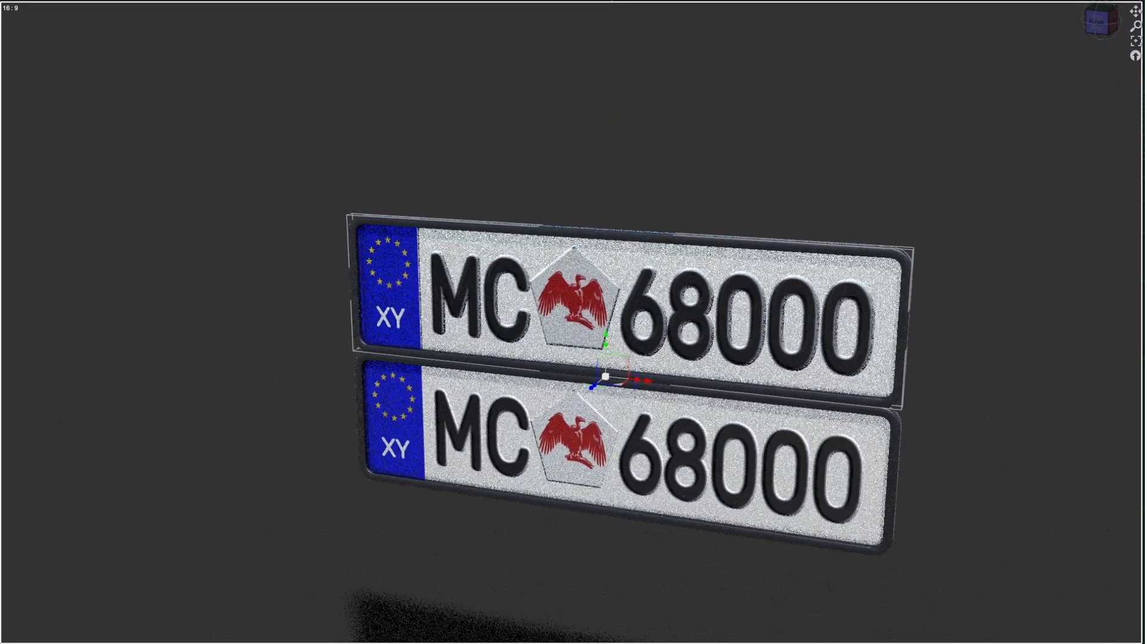
left_click_drag(1101, 31, 1130, 31)
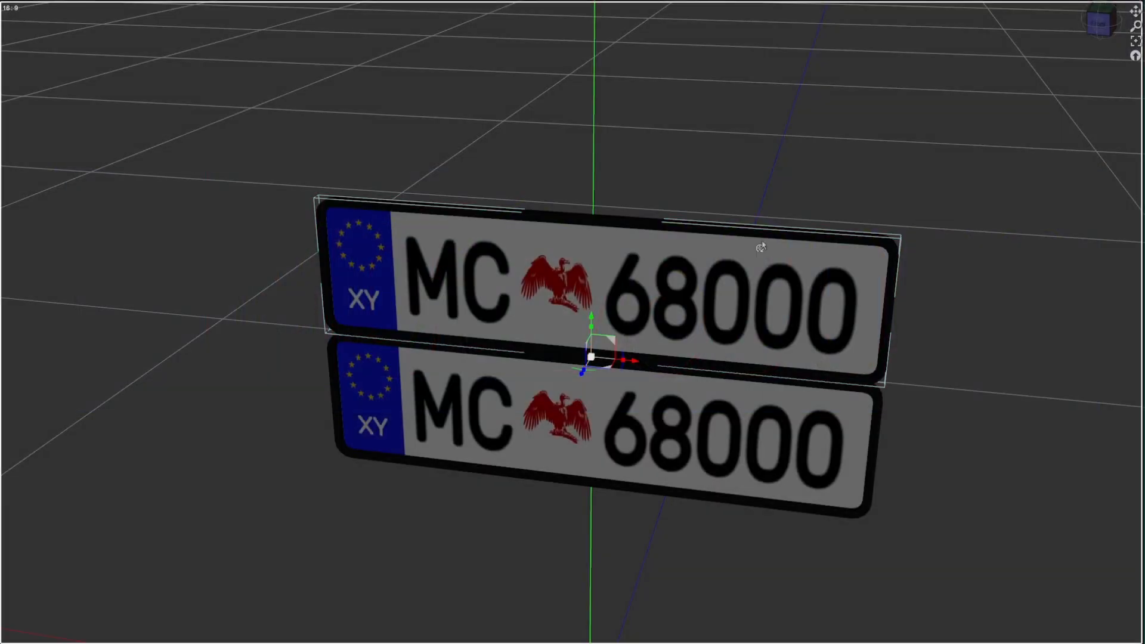
left_click_drag(602, 358, 660, 159)
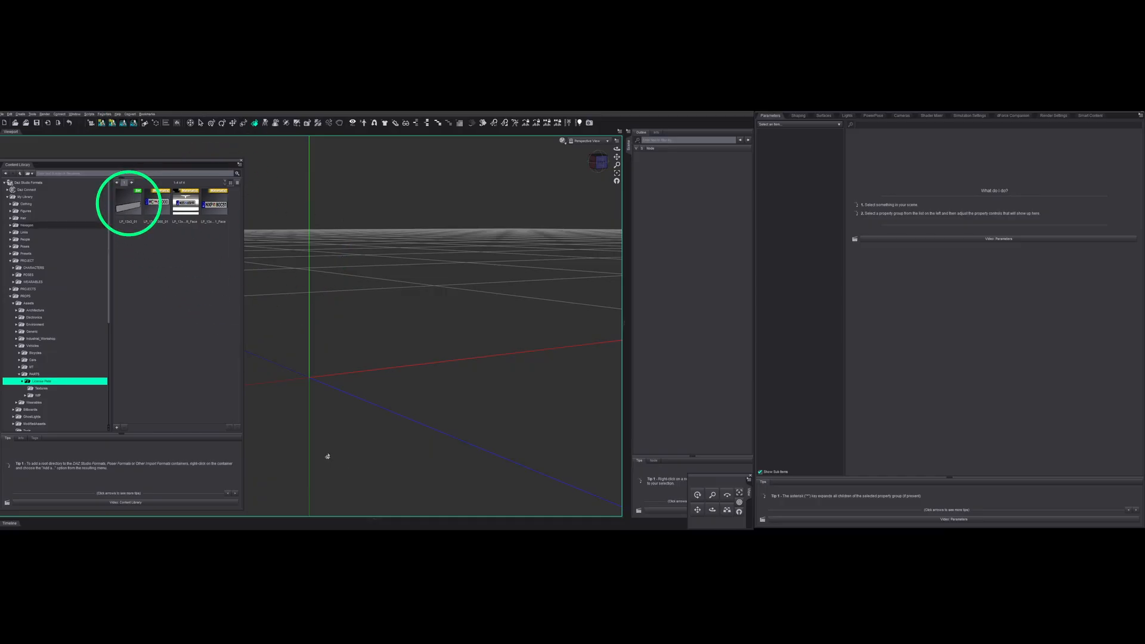
Load the blank LP_13x3_01 license plate from the content library and select its Bottom surface from behind
double_click(120, 209)
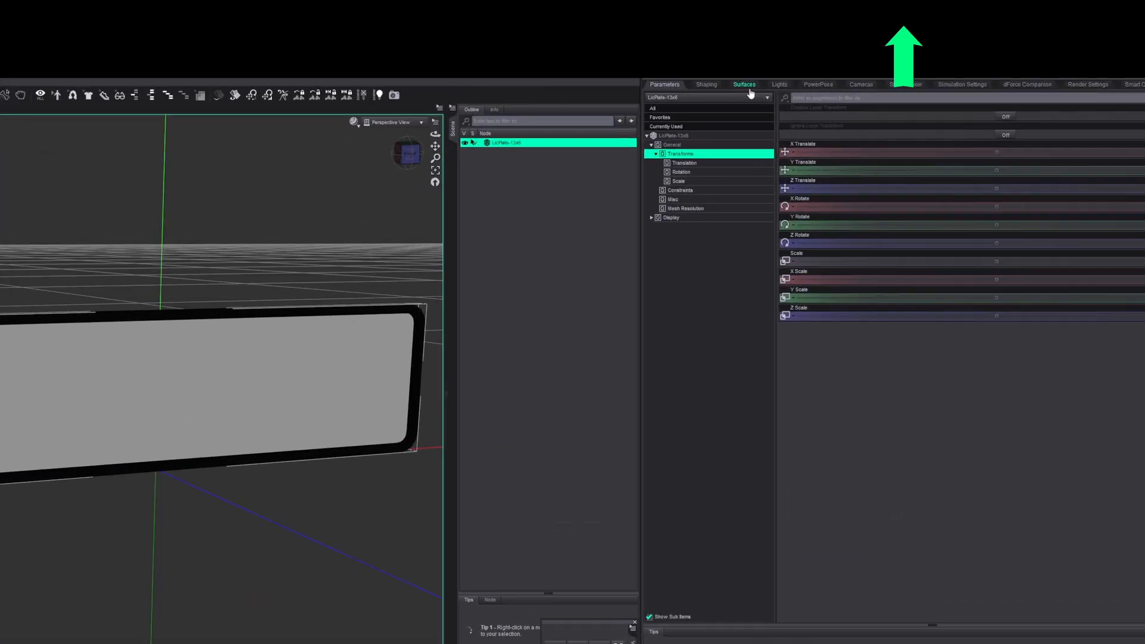
left_click(824, 115)
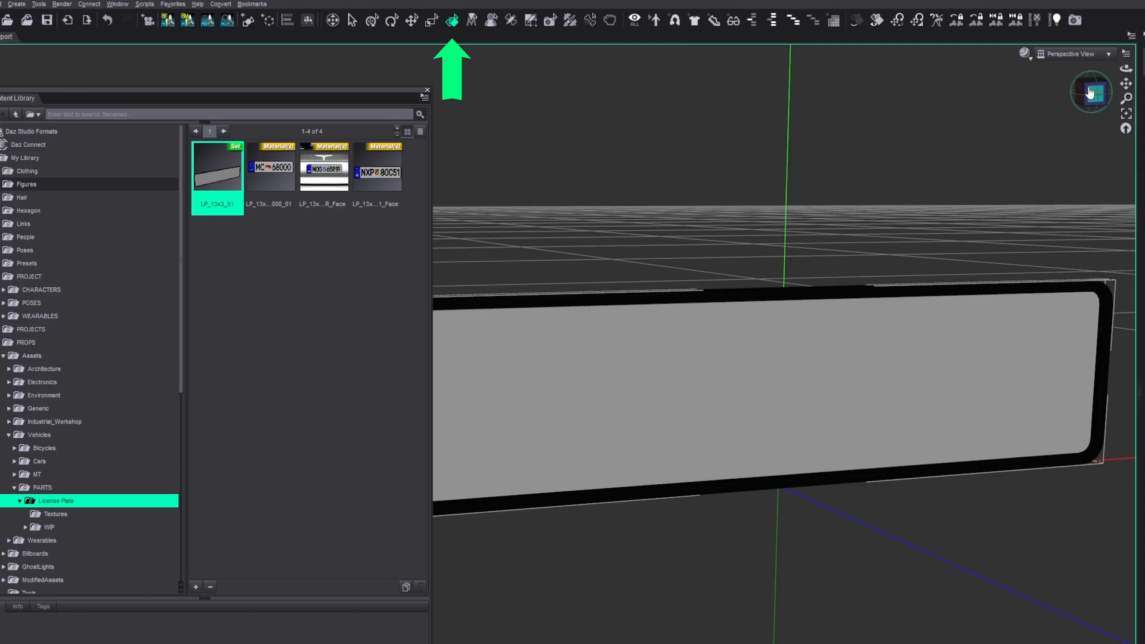
left_click_drag(1092, 94, 1144, 95)
left_click(314, 305)
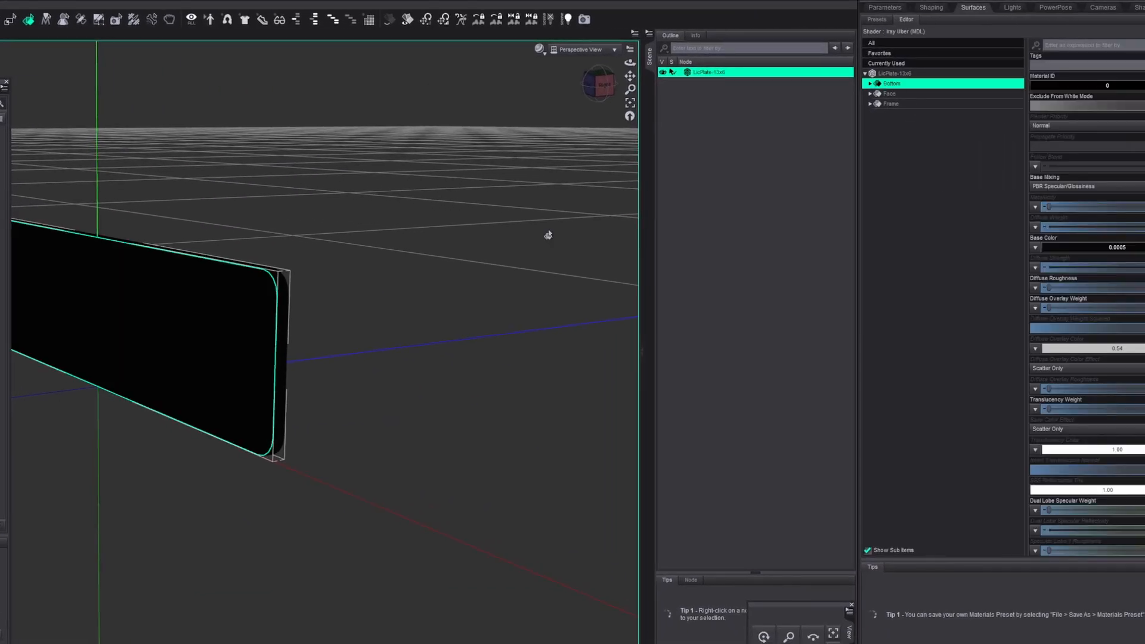
Turn back to the front of the plate and select its Face surface
left_click(595, 80)
left_click(393, 257)
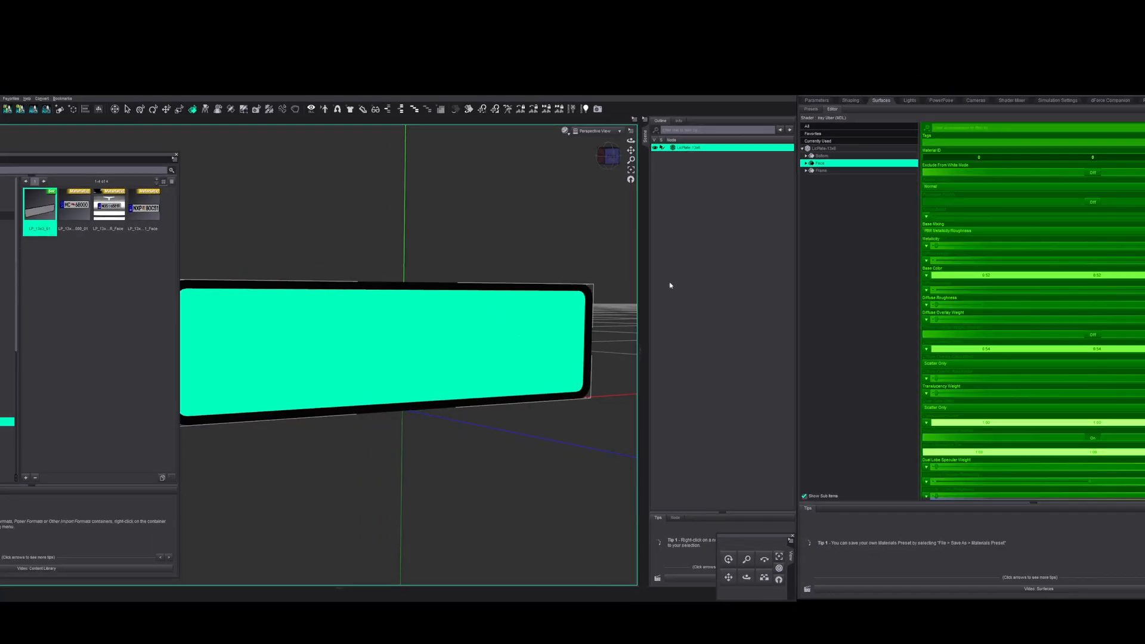
left_click(823, 164)
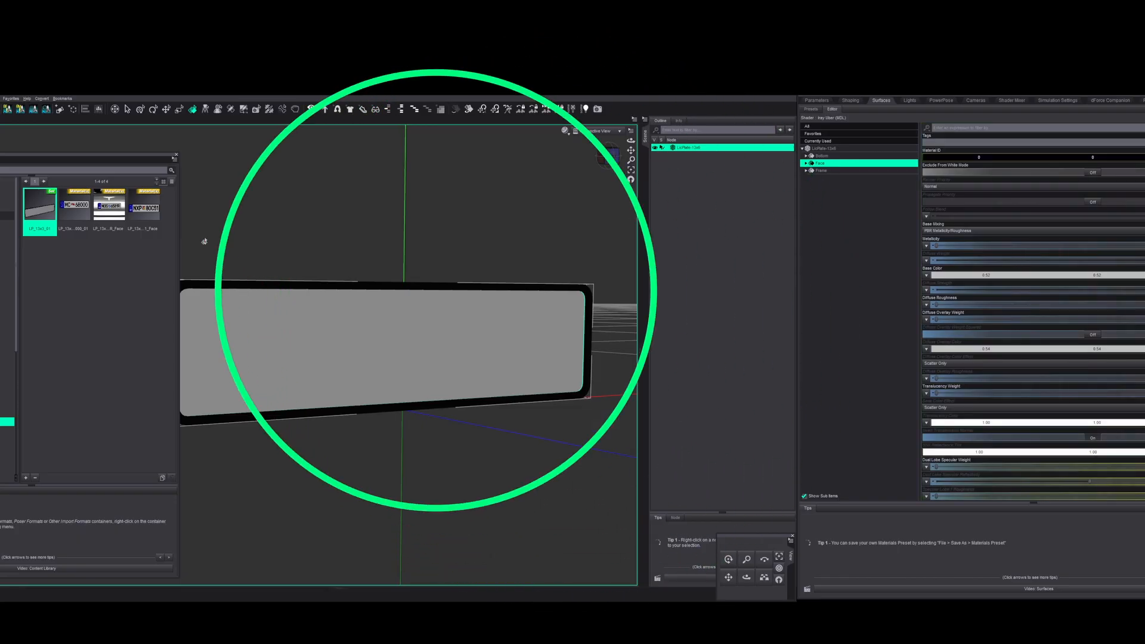
Apply the MC68000, MOS6581R and NXP80C51 material presets to the plate's face one after another
double_click(81, 214)
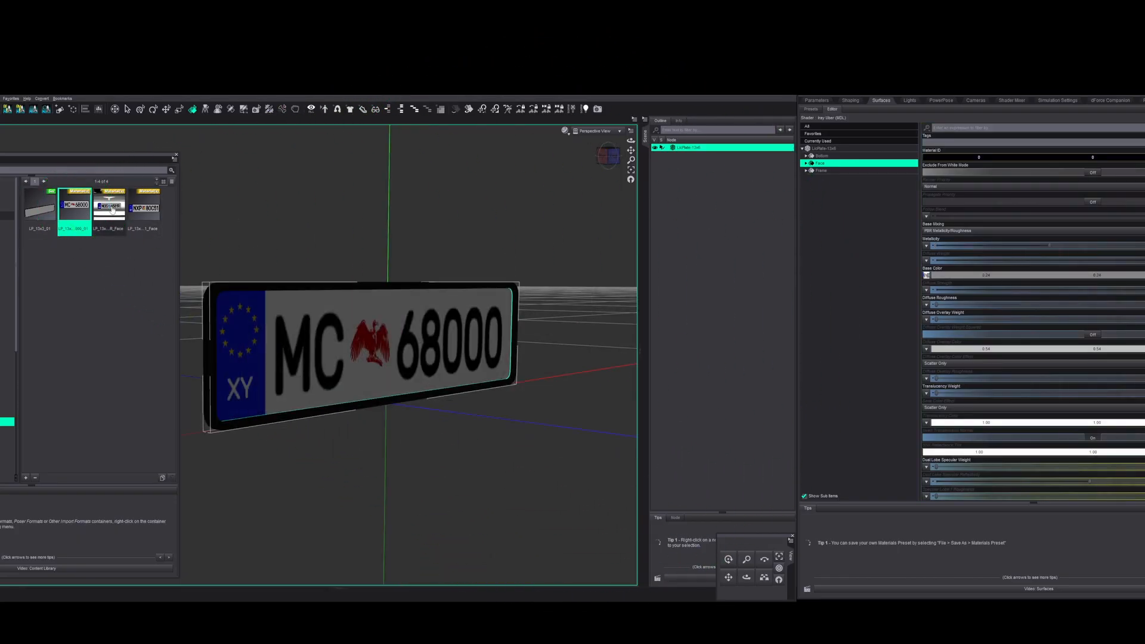
double_click(111, 209)
mouse_move(111, 210)
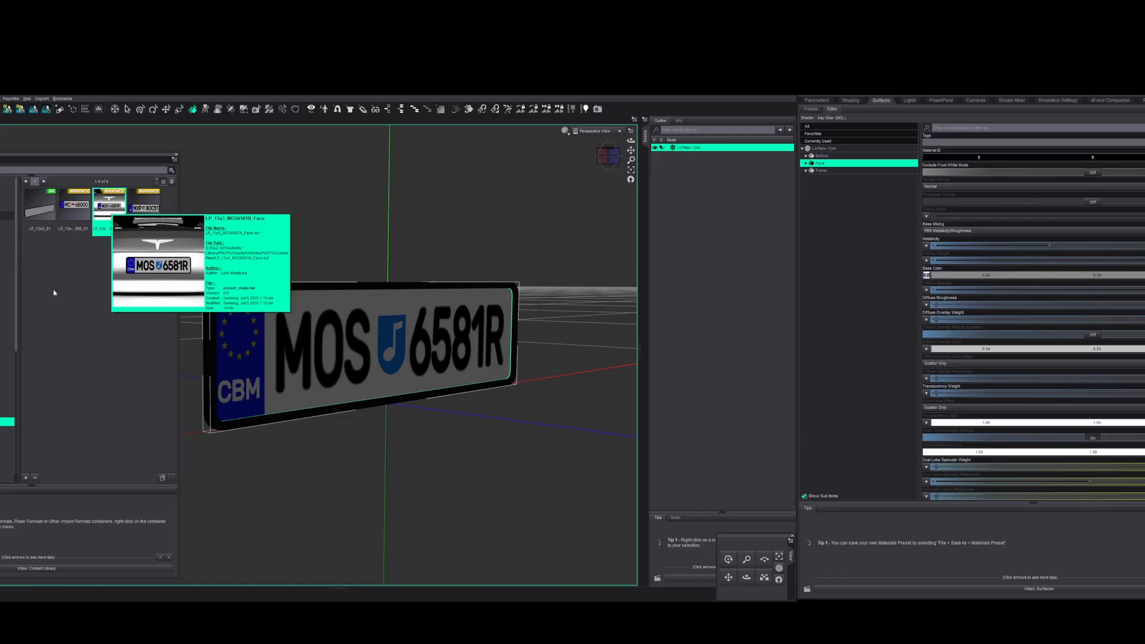
double_click(146, 205)
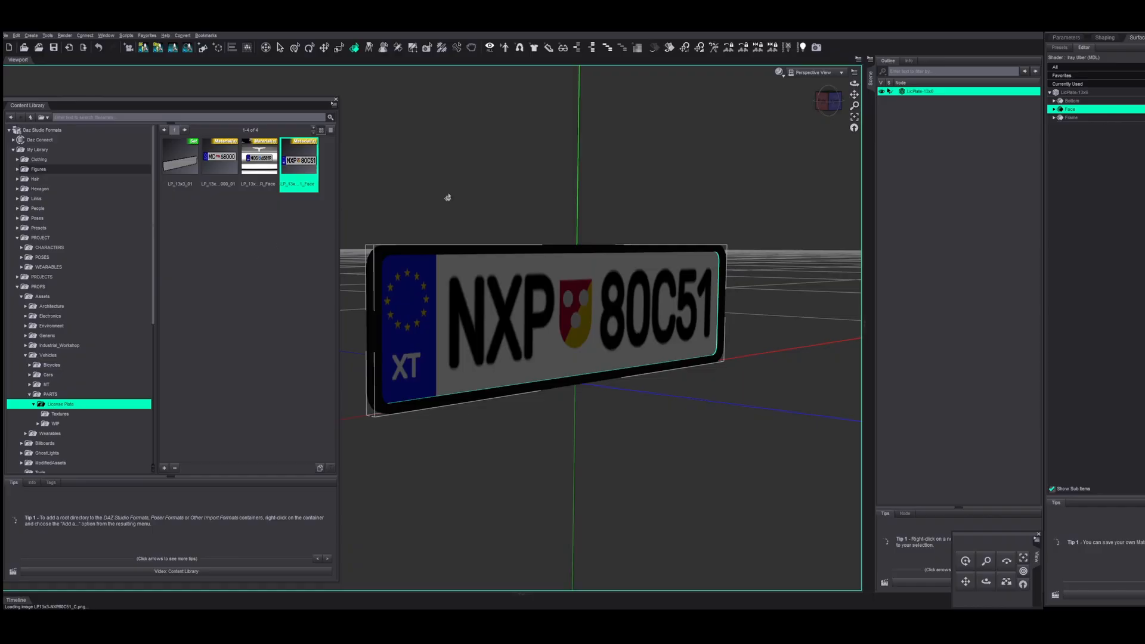
left_click(7, 35)
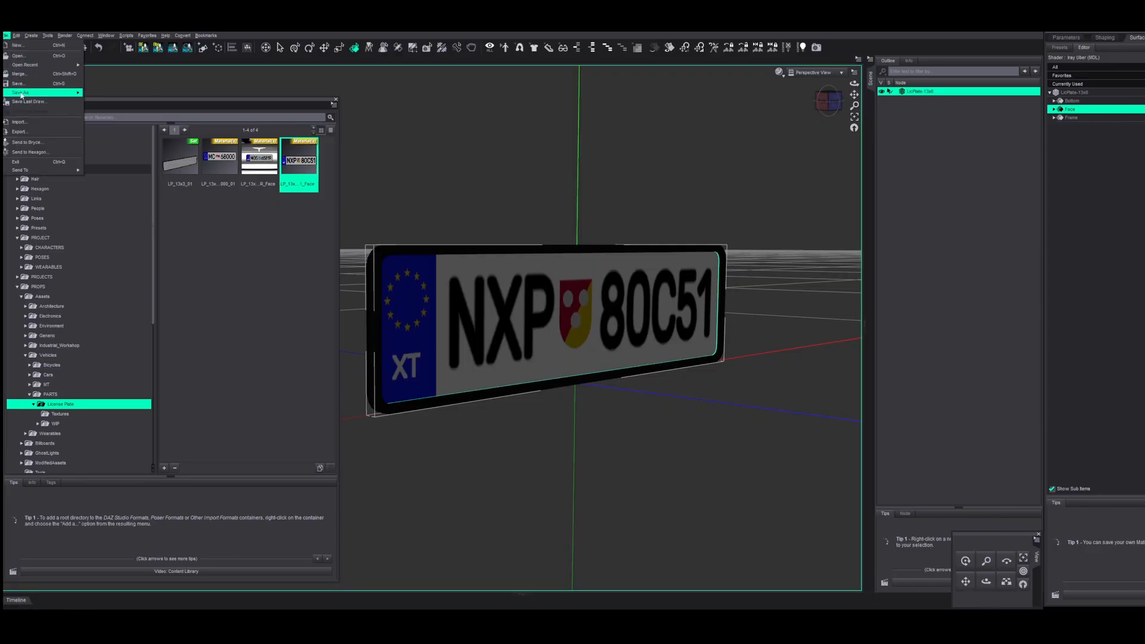
mouse_move(47, 93)
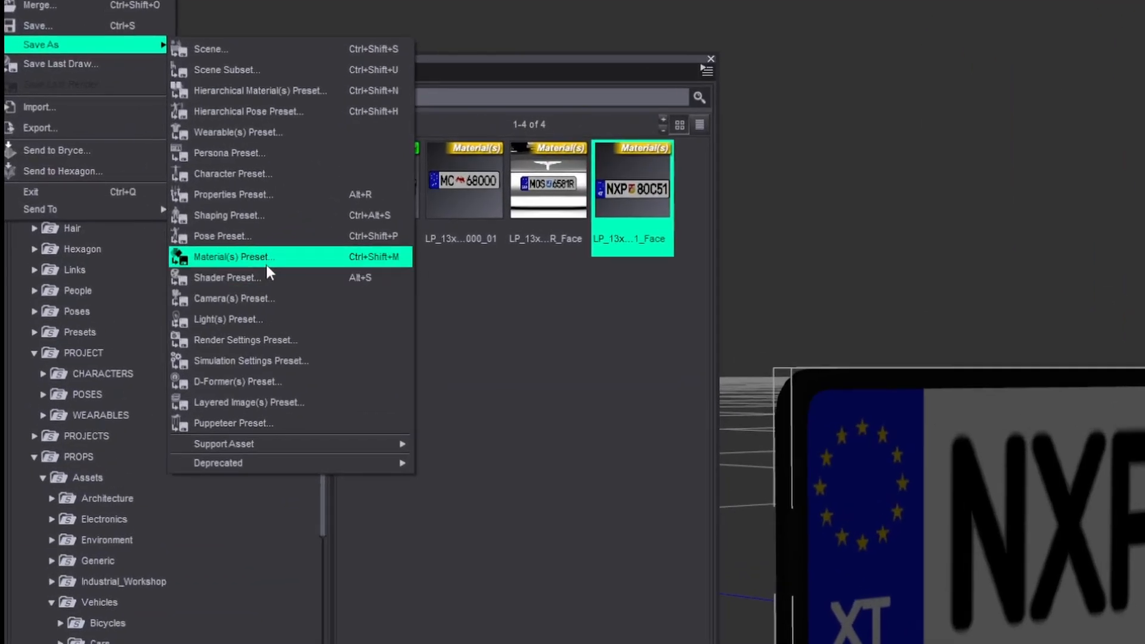
left_click(264, 261)
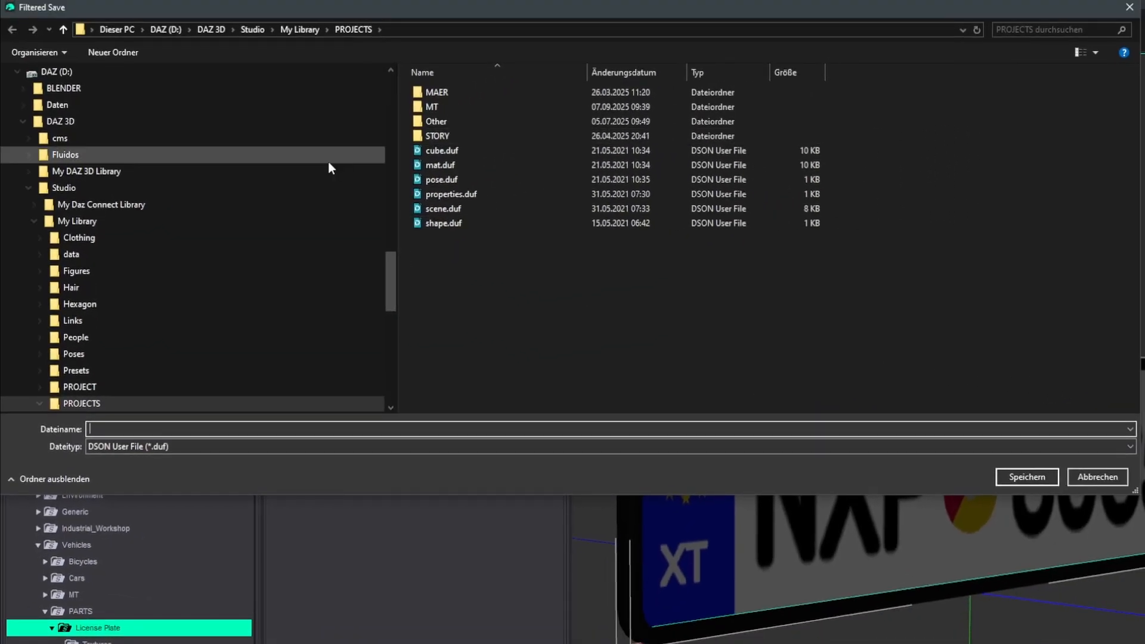
left_click(1130, 8)
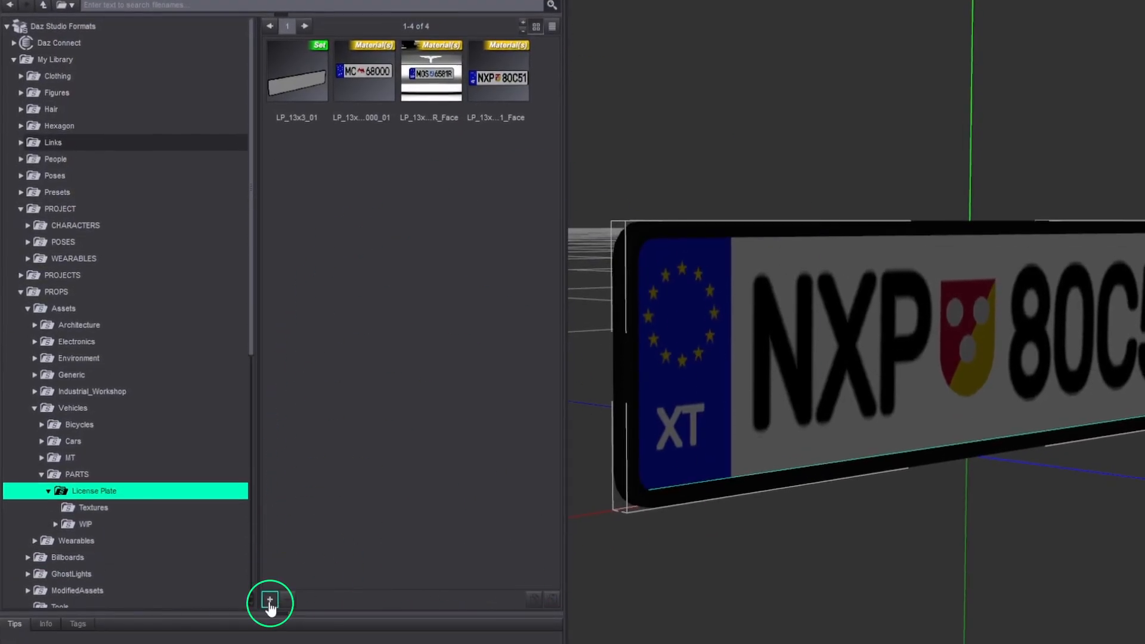
Start saving a material preset in the License Plate folder under the name MAT_LP_13x3_NXP80C51_Face.duf
left_click(270, 601)
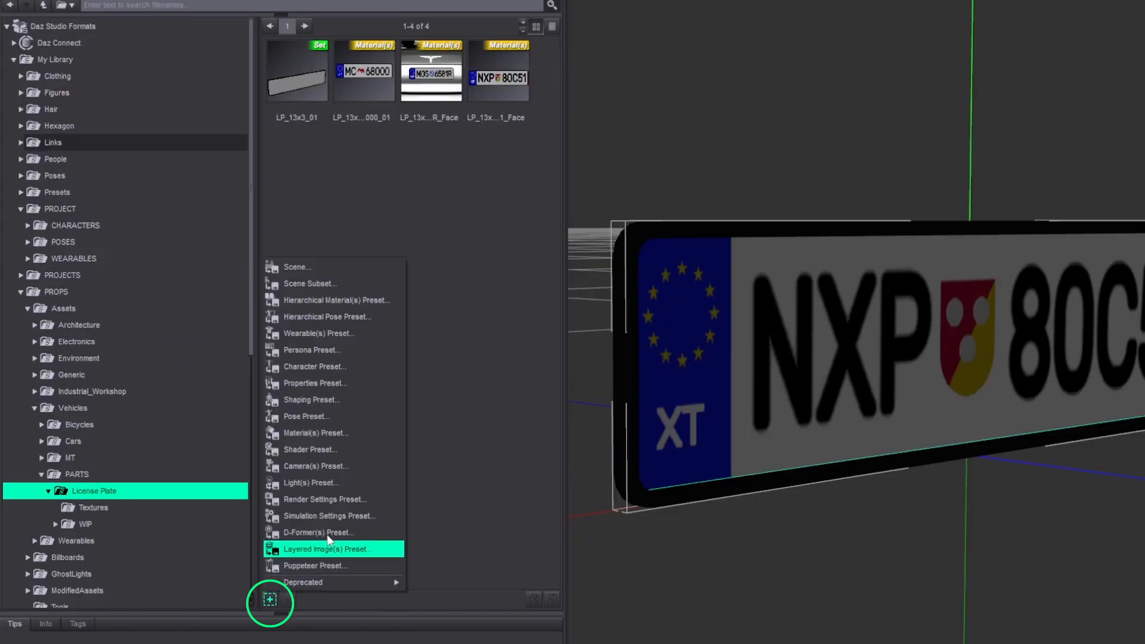
left_click(334, 433)
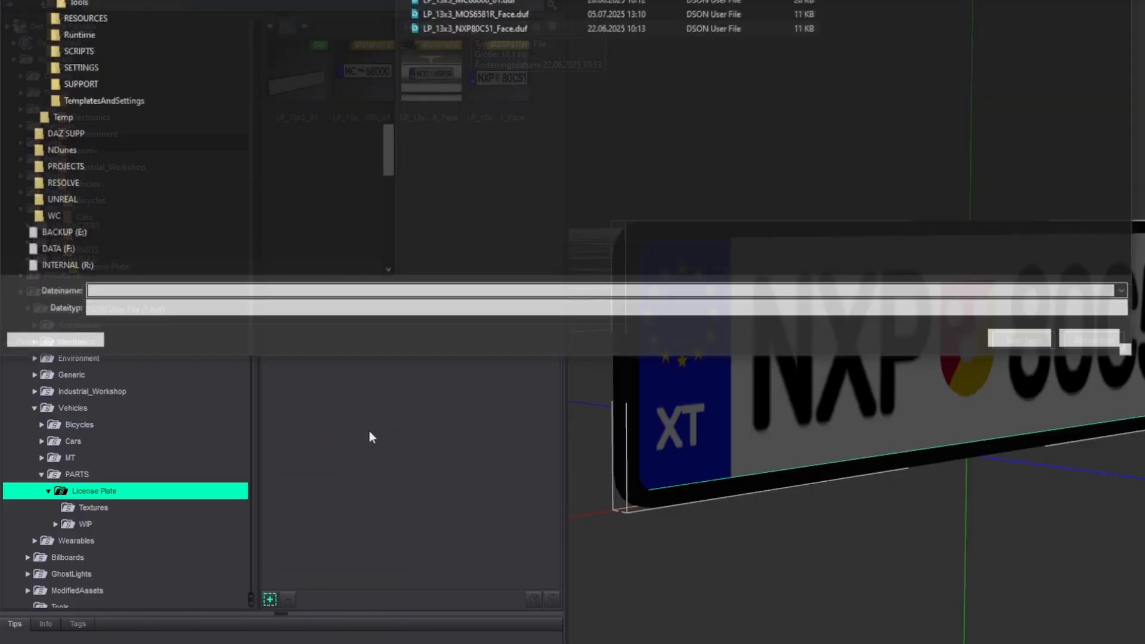
left_click(471, 28)
left_click(85, 291)
type("MAT")
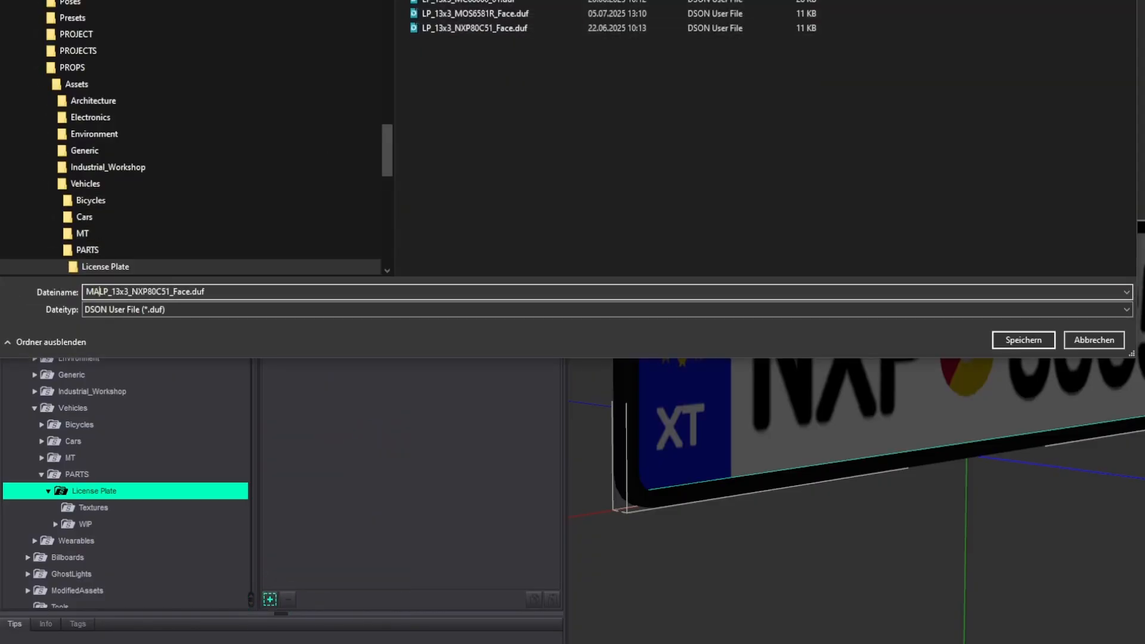
type("_")
left_click(1038, 341)
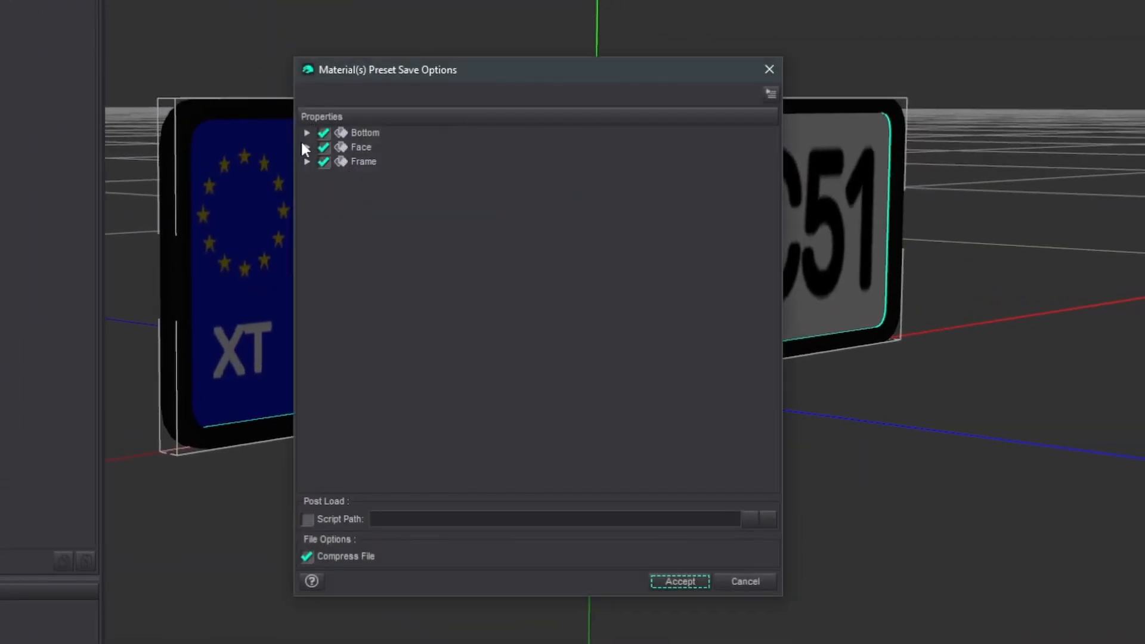
Limit the material preset to the Face surface and look through its Top Coat Anisotropy properties
left_click(323, 163)
left_click(306, 147)
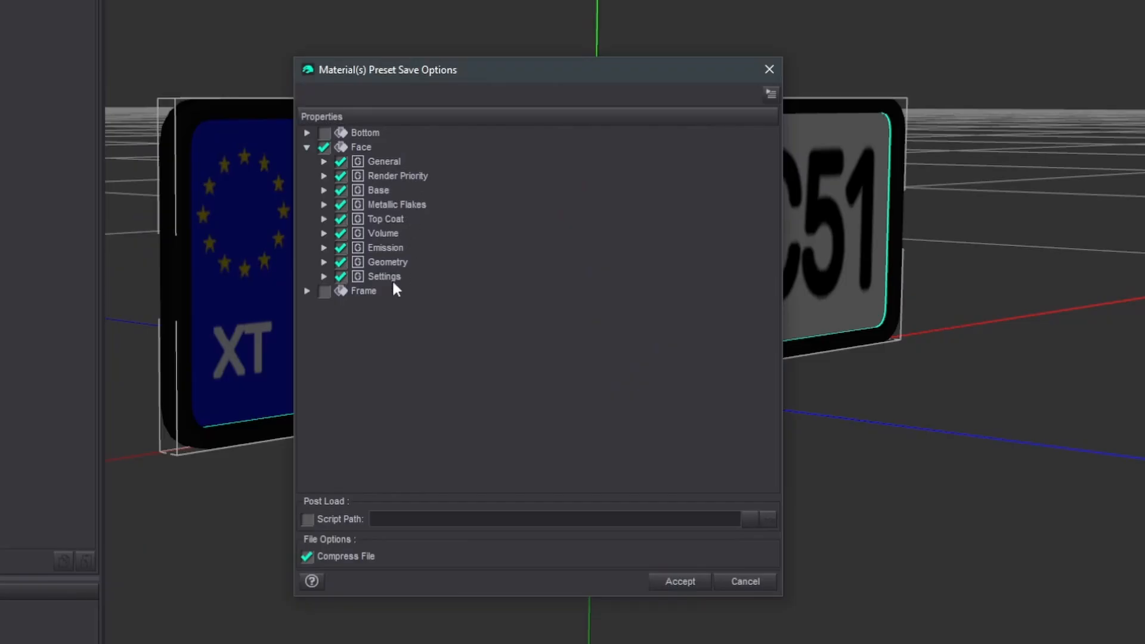
left_click(323, 219)
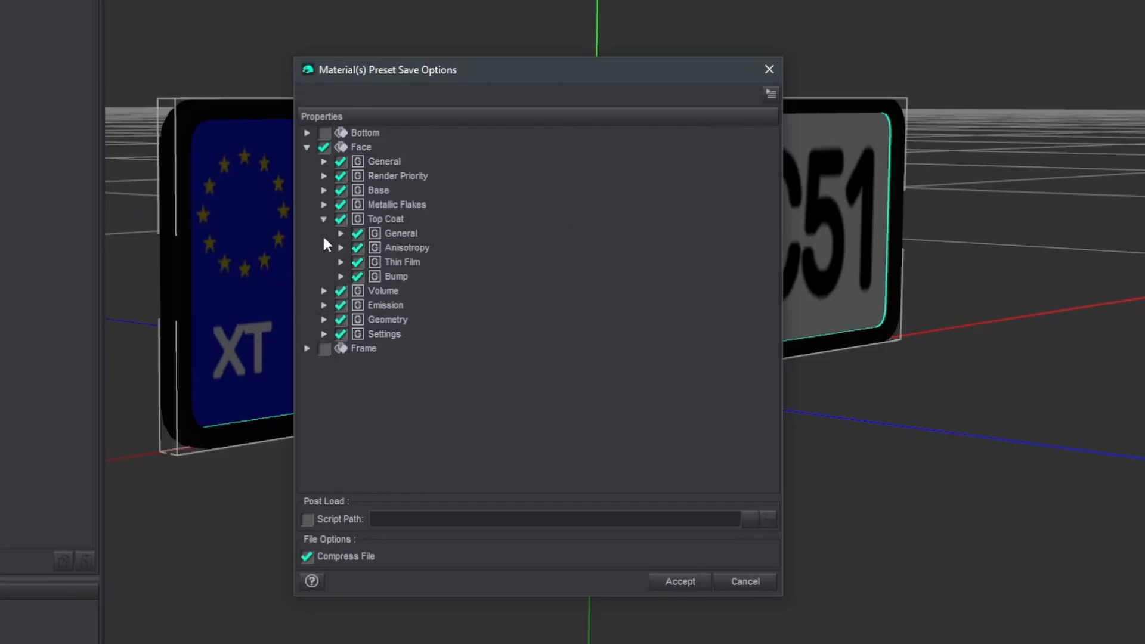
left_click(341, 249)
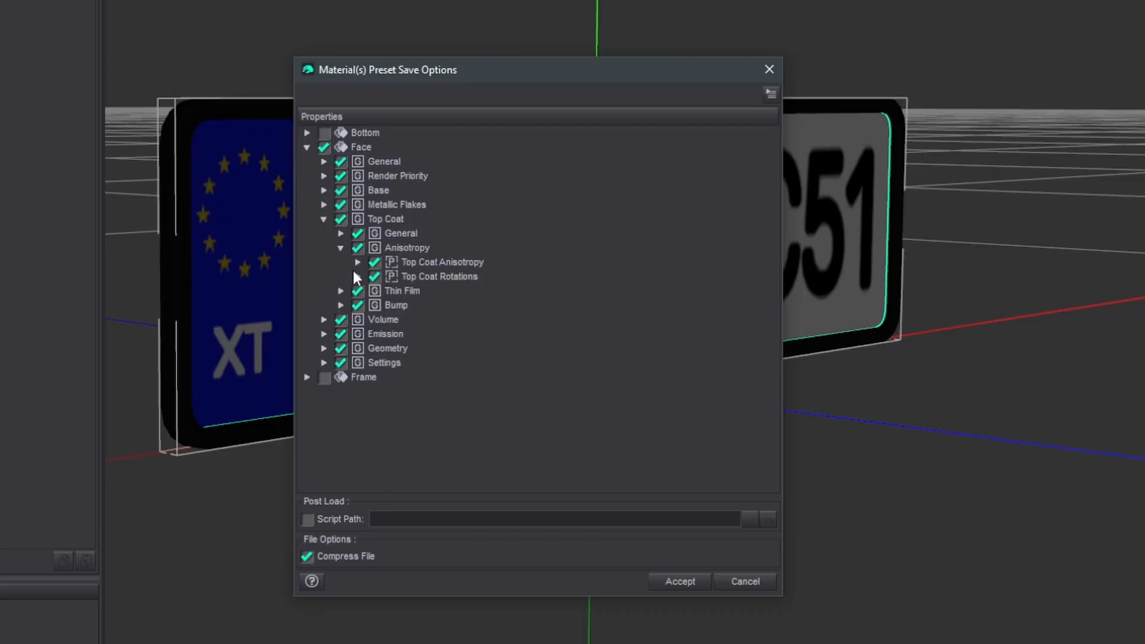
left_click(358, 263)
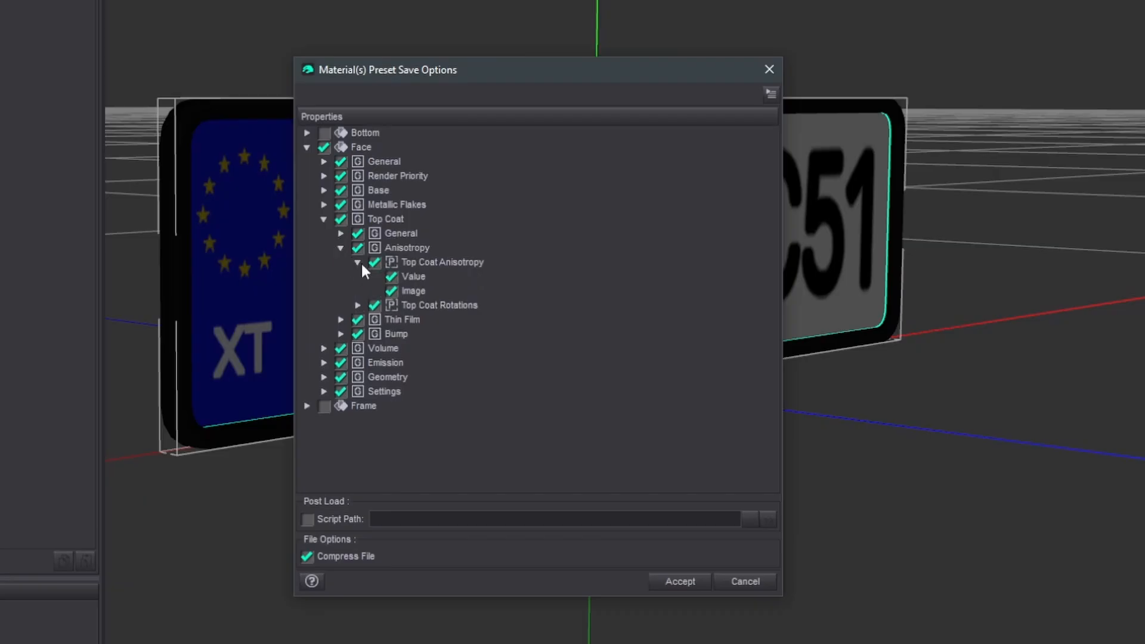
left_click(358, 262)
left_click(341, 248)
left_click(323, 219)
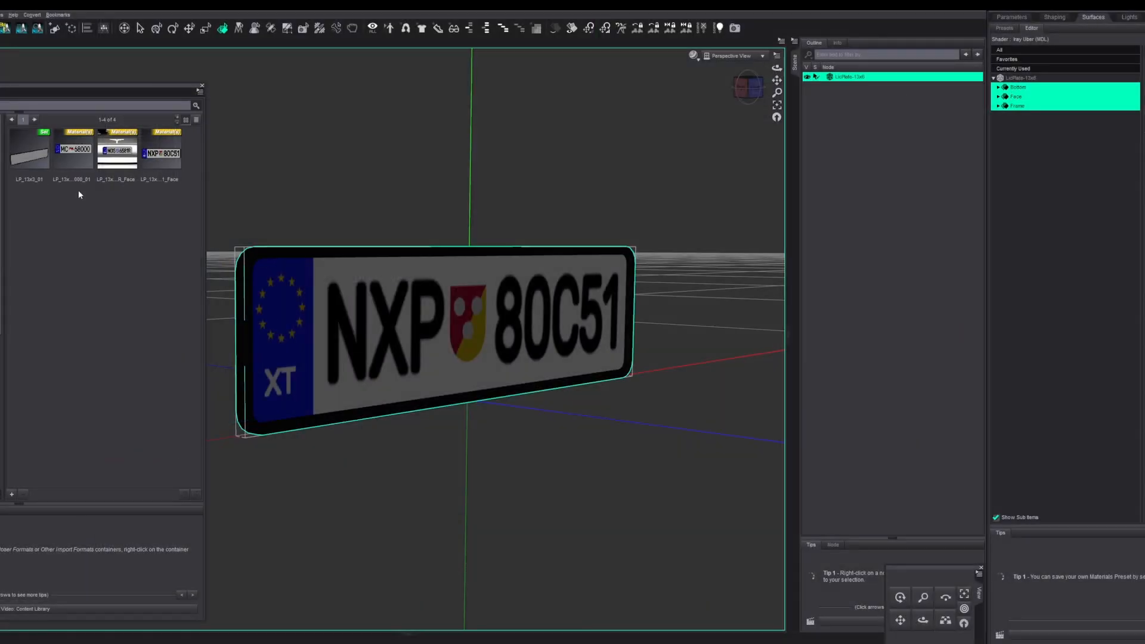
Try to save a shader preset with the plate's Bottom, Face and Frame surfaces all selected
left_click(11, 494)
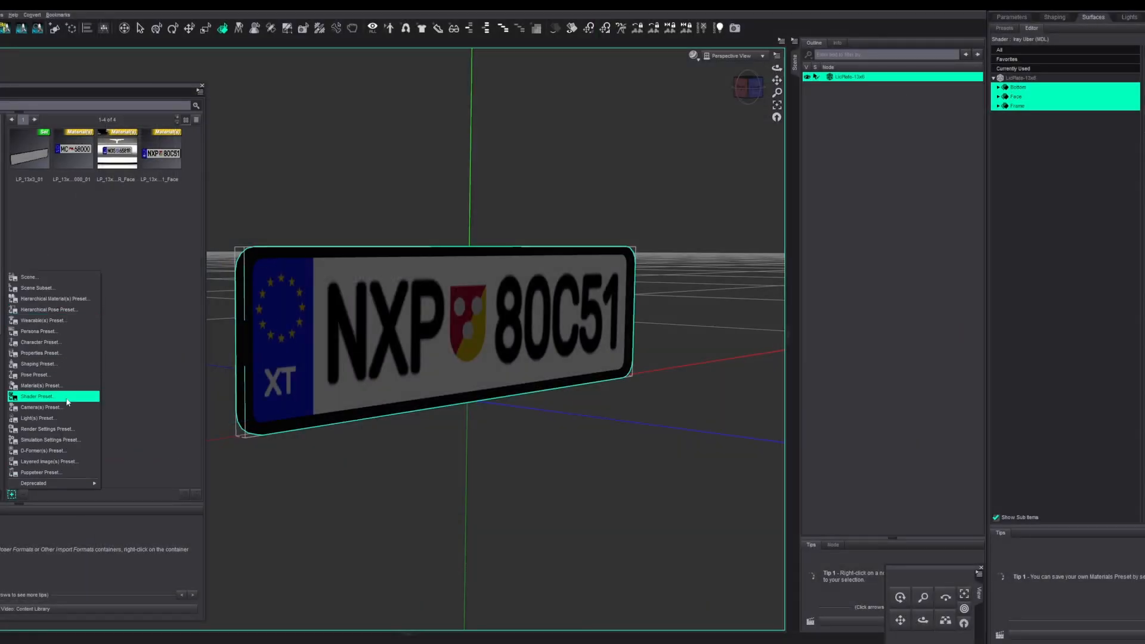
left_click(68, 403)
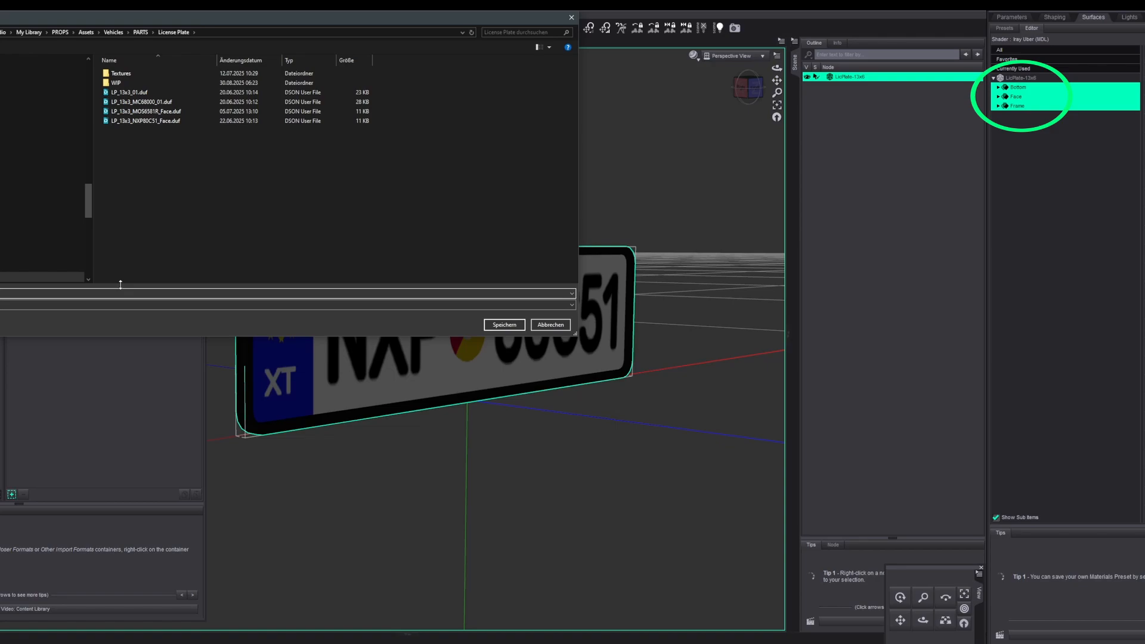
left_click(504, 324)
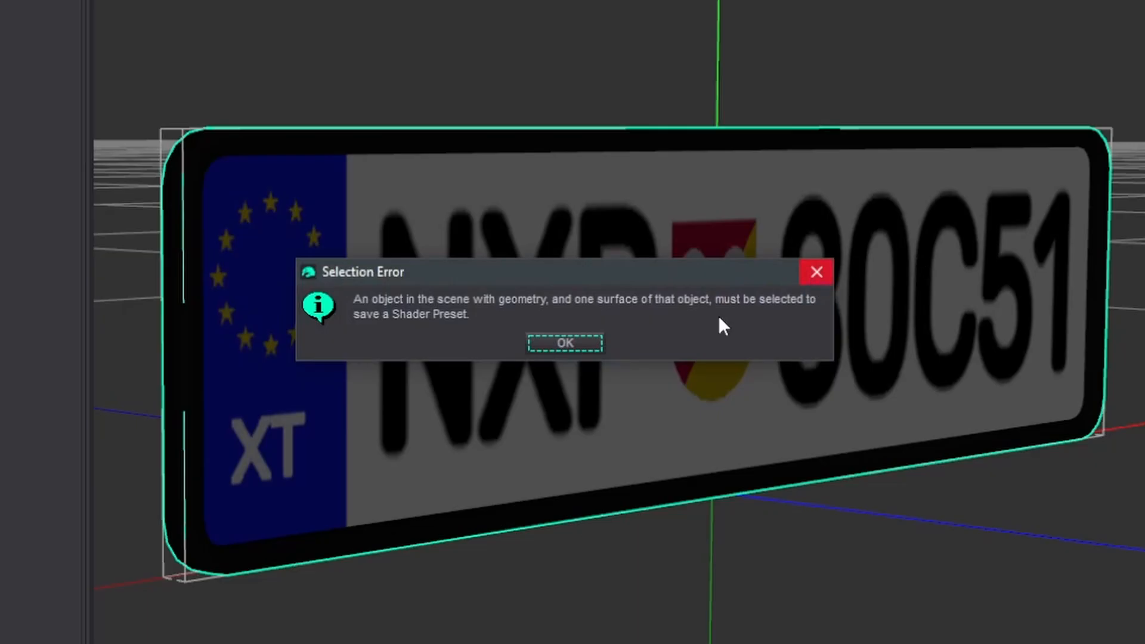
left_click(806, 273)
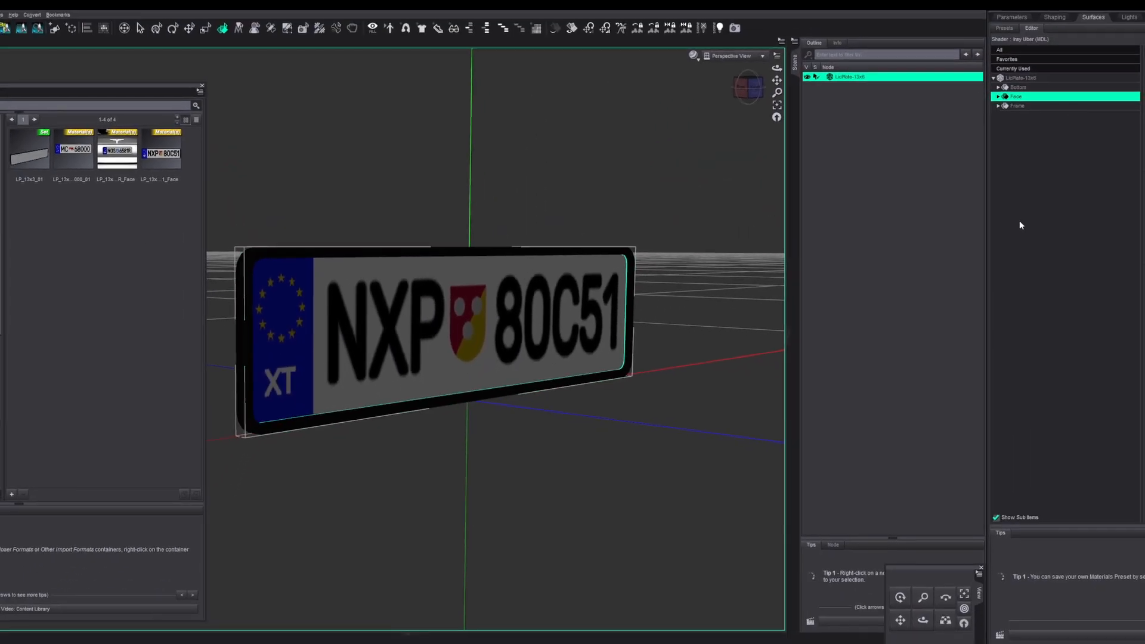
Start saving the Face surface alone as shader preset SHD_LP_13x3_NXP80C51_Face.duf and expand its Face and Base properties in the save options
left_click(12, 494)
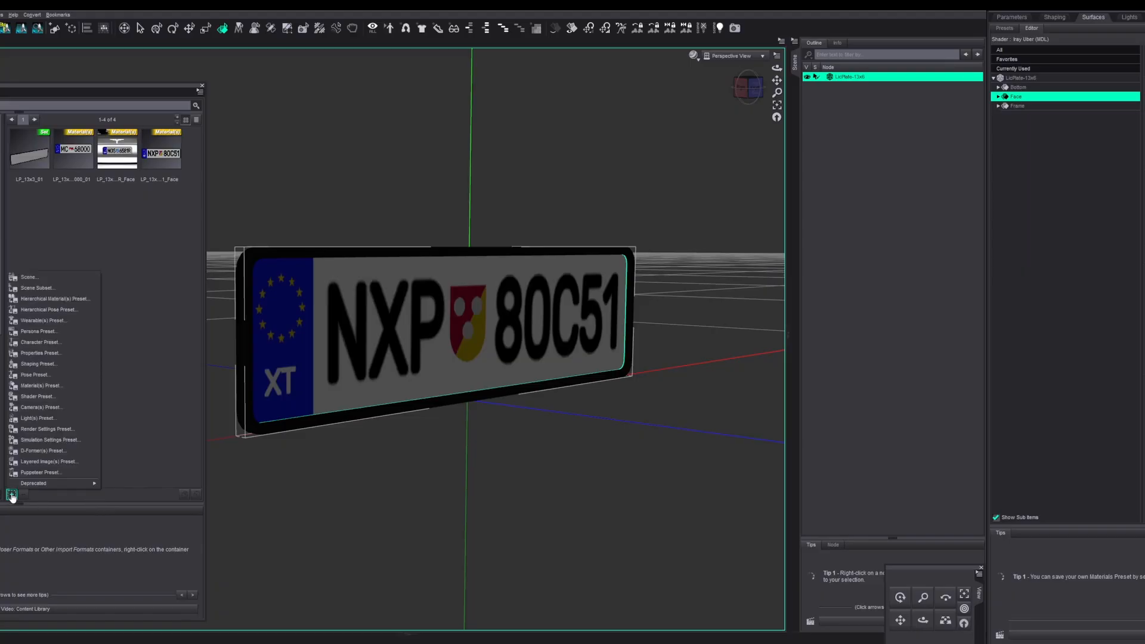
left_click(51, 406)
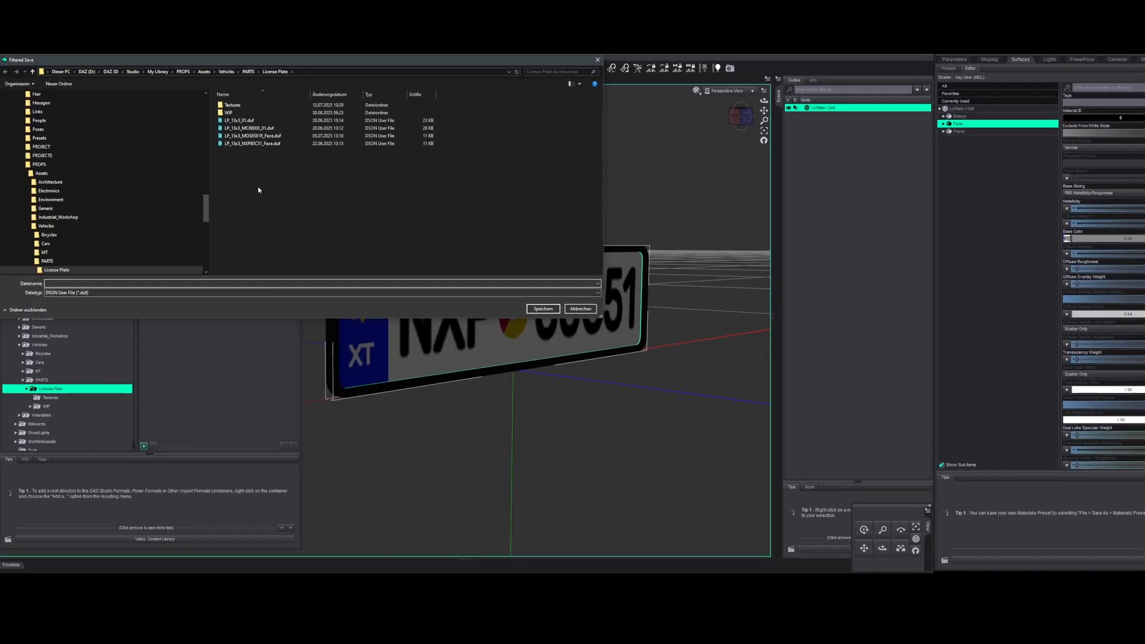
left_click(252, 143)
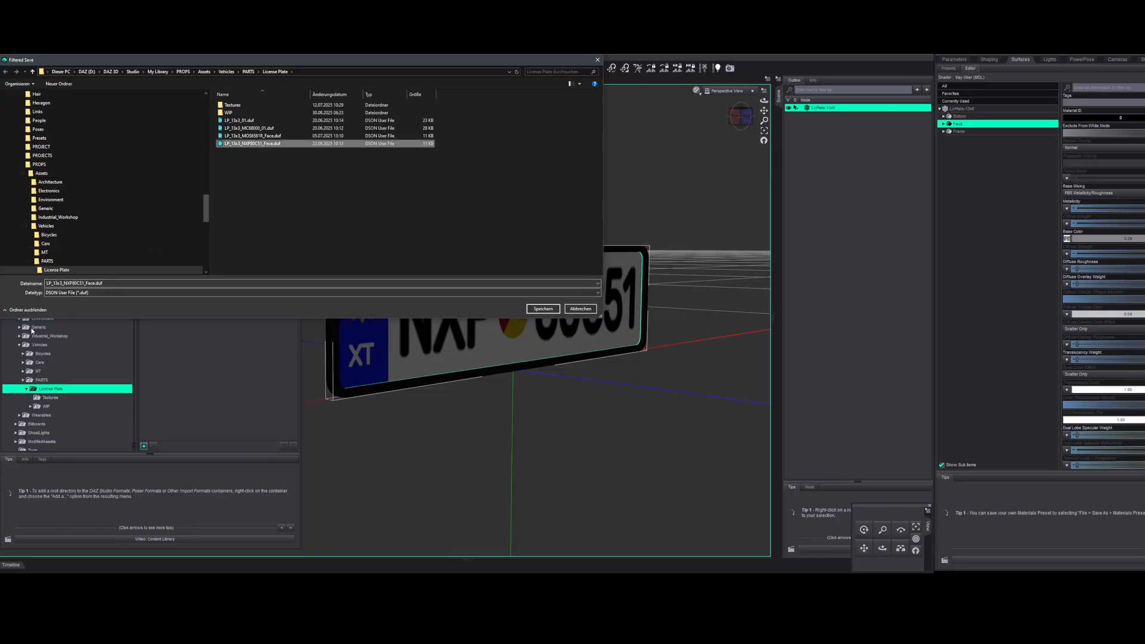
left_click(46, 284)
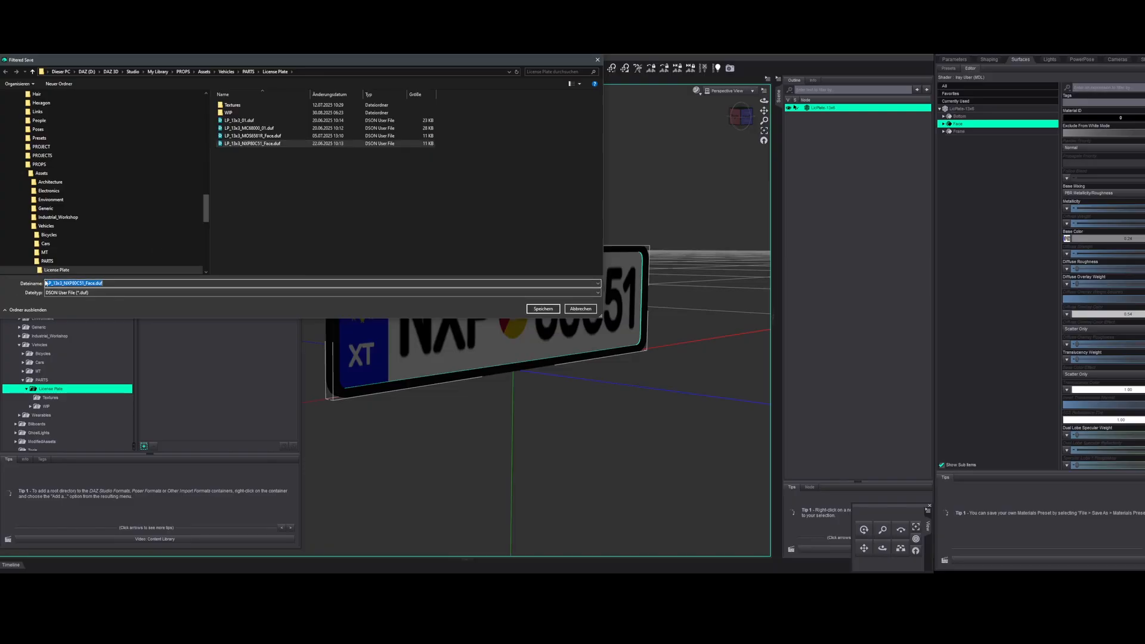
left_click(46, 283)
type("SHD_")
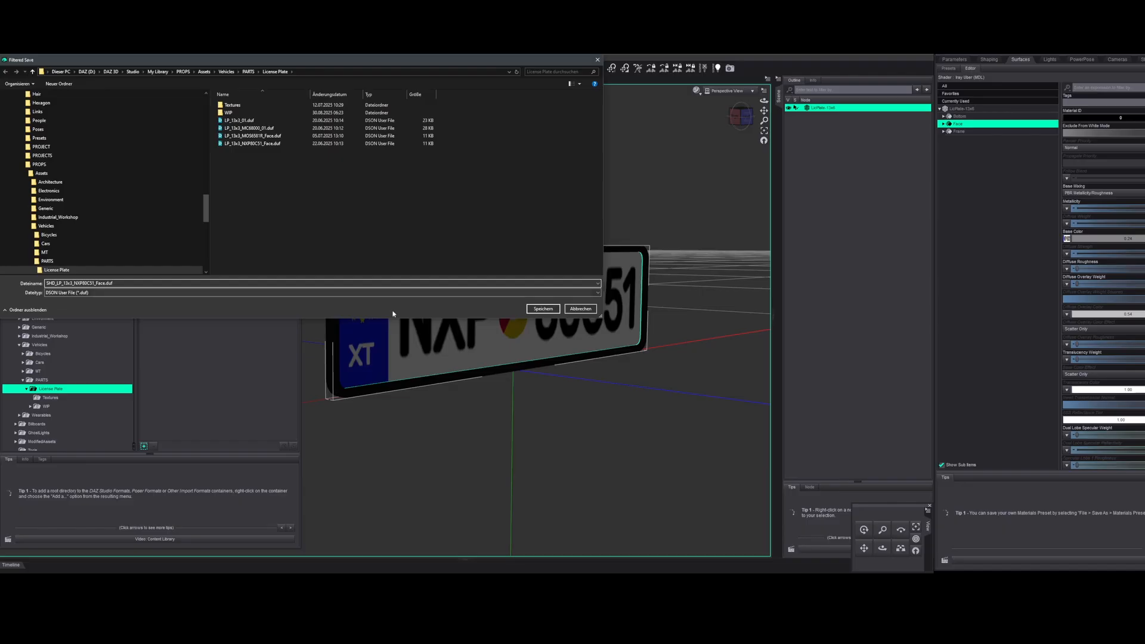
left_click(536, 310)
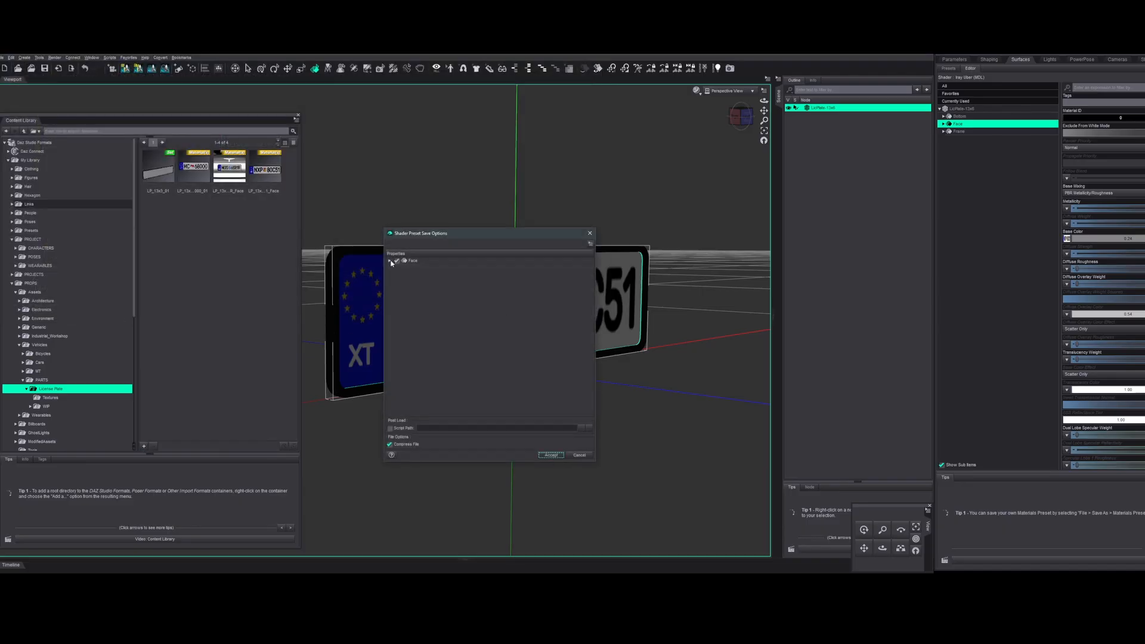
left_click(389, 262)
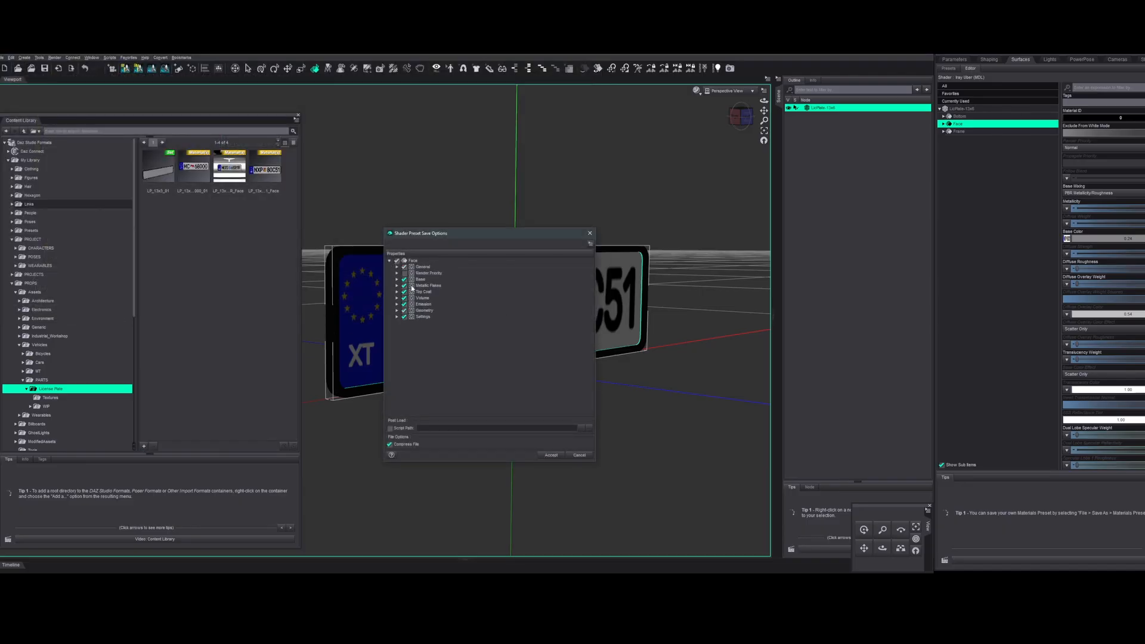
left_click(396, 279)
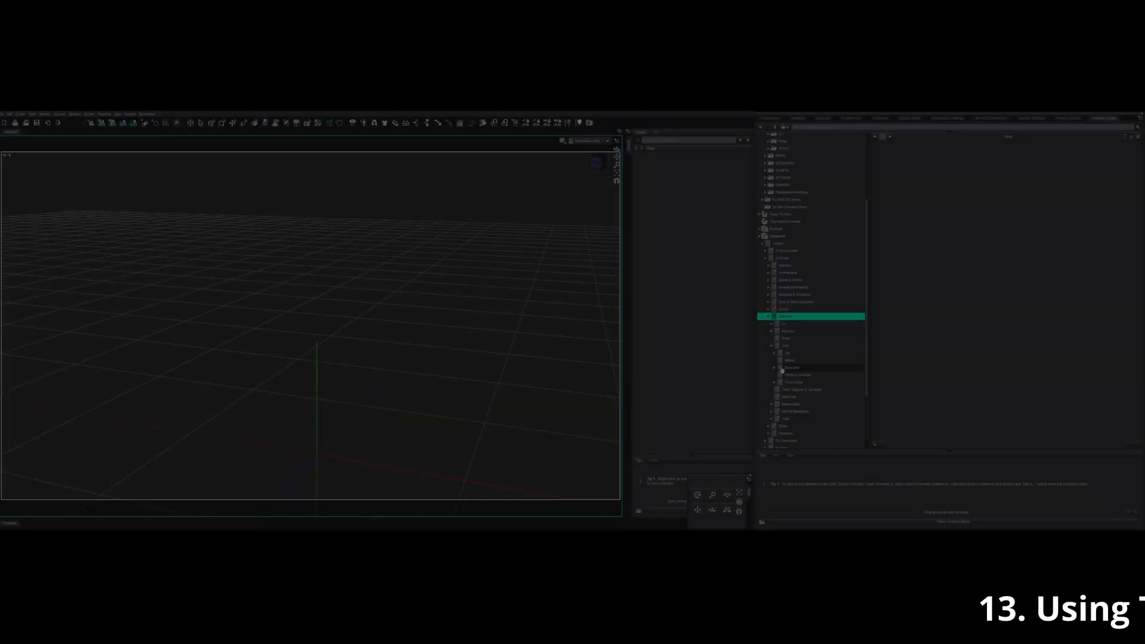
Load the Audi RS e-tron GT car from the Cars category and open its node in the scene
left_click(774, 353)
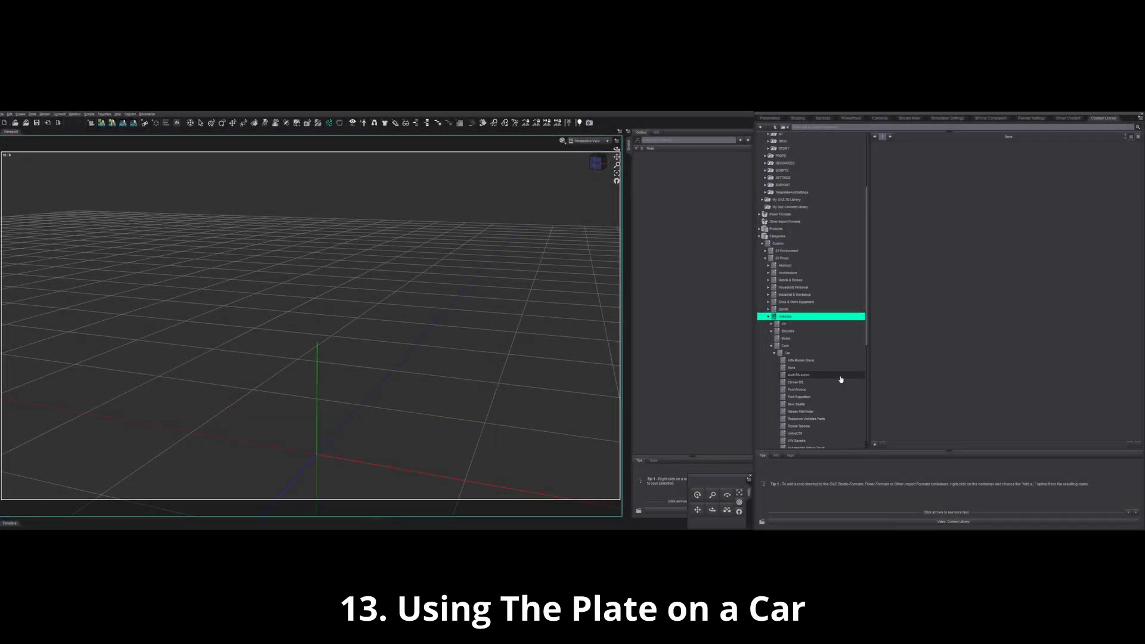
left_click(840, 375)
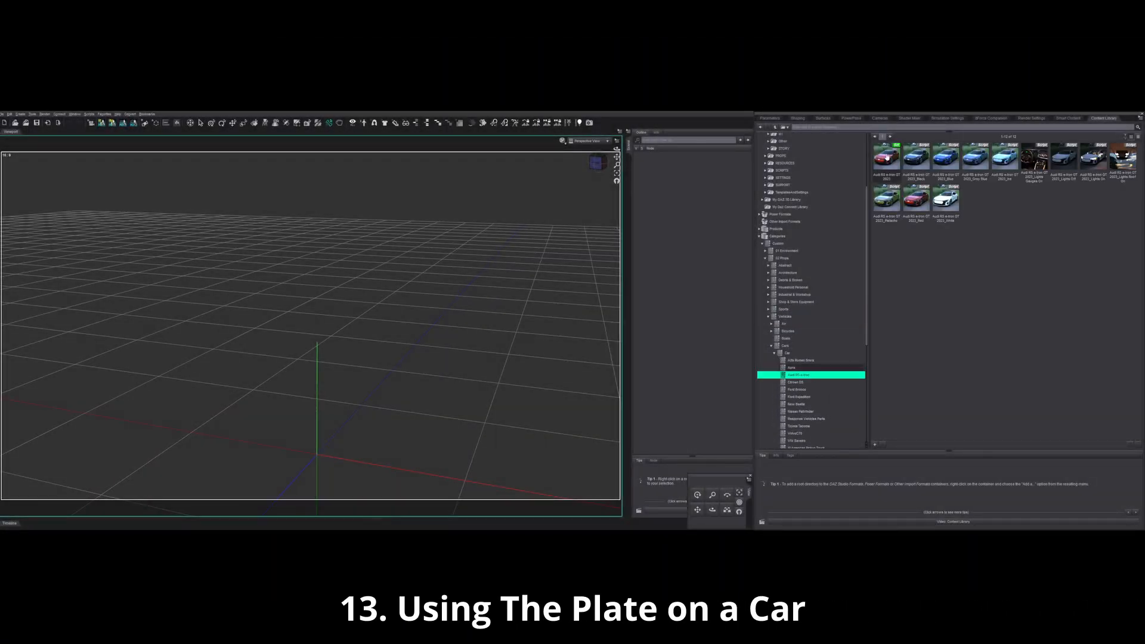
double_click(886, 157)
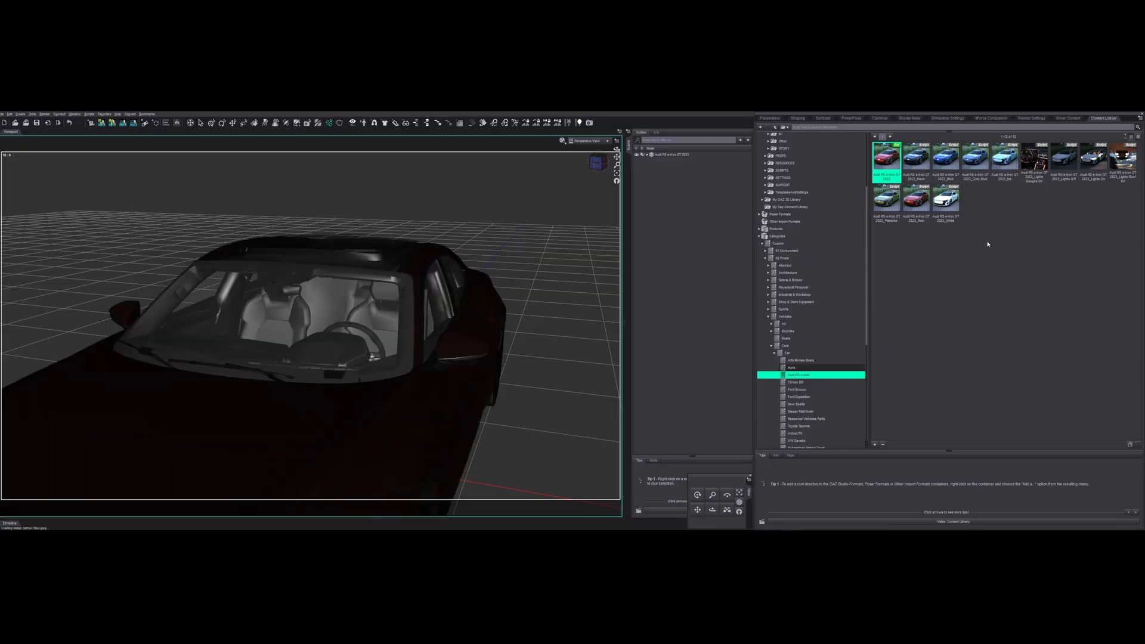
left_click(669, 155)
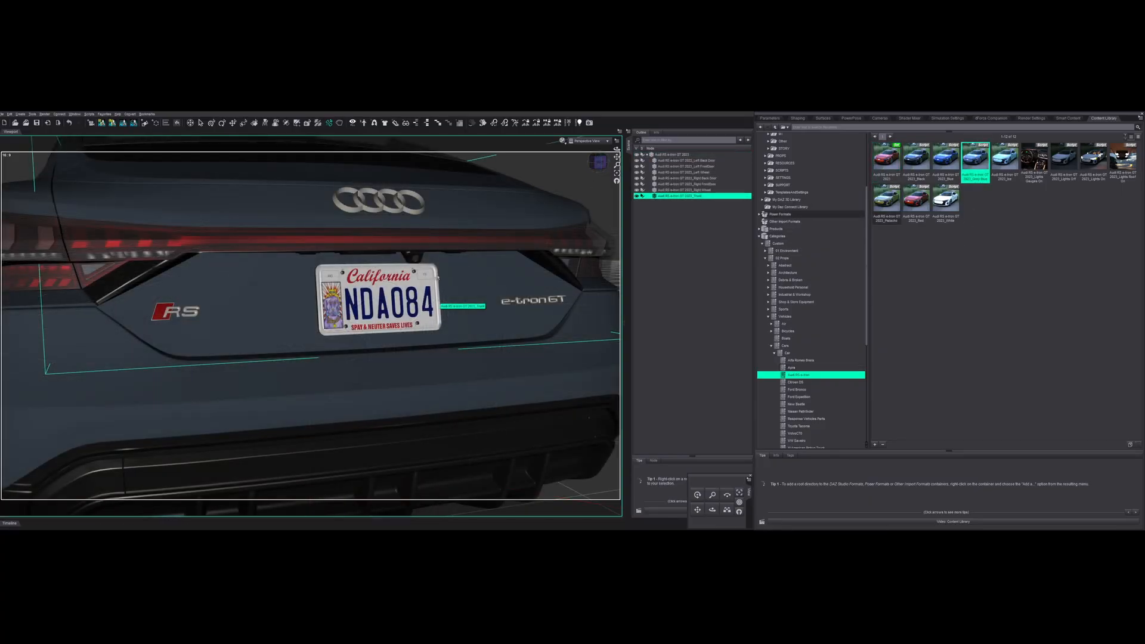
Show the car's trunk in a shaded wireframe and delete the selected polygons of the California license plate
key("ctrl+3")
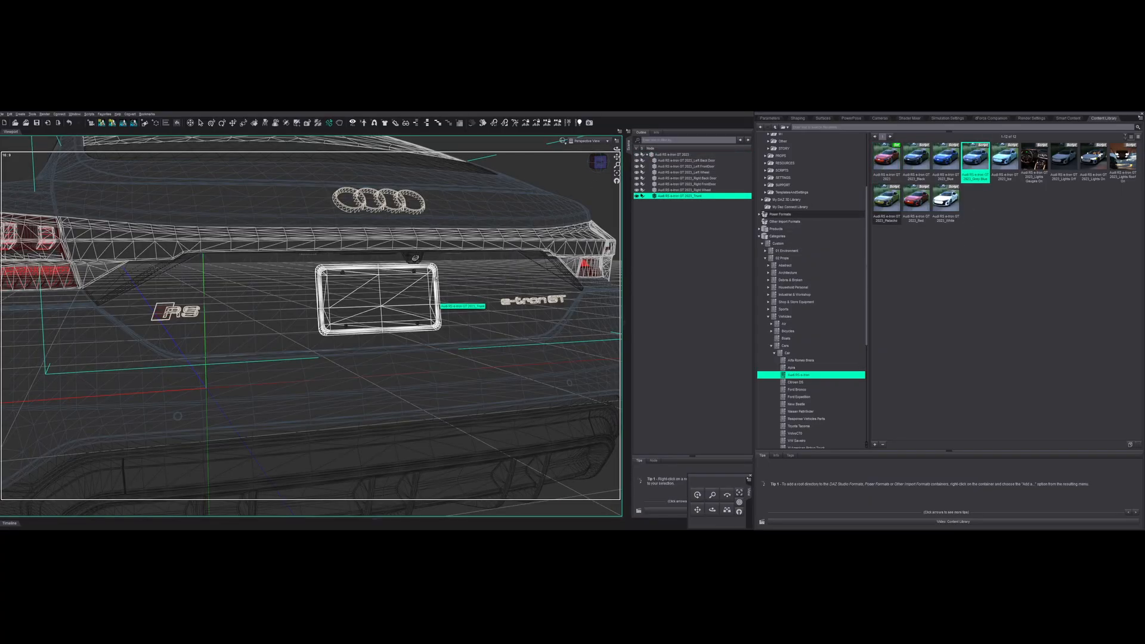
key("ctrl+8")
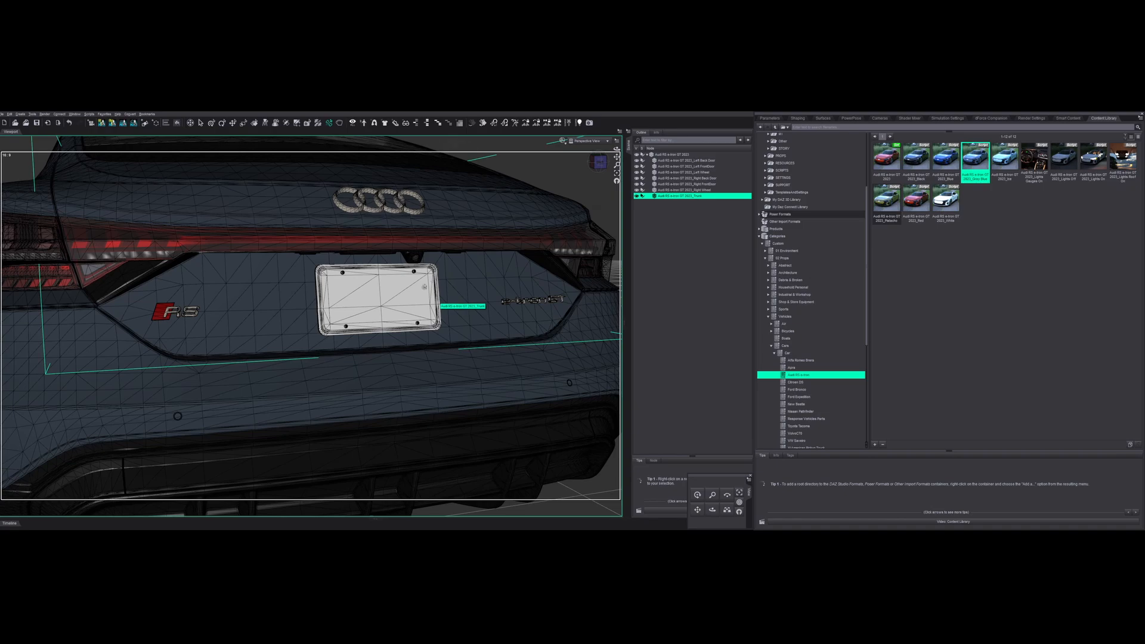
right_click(452, 302)
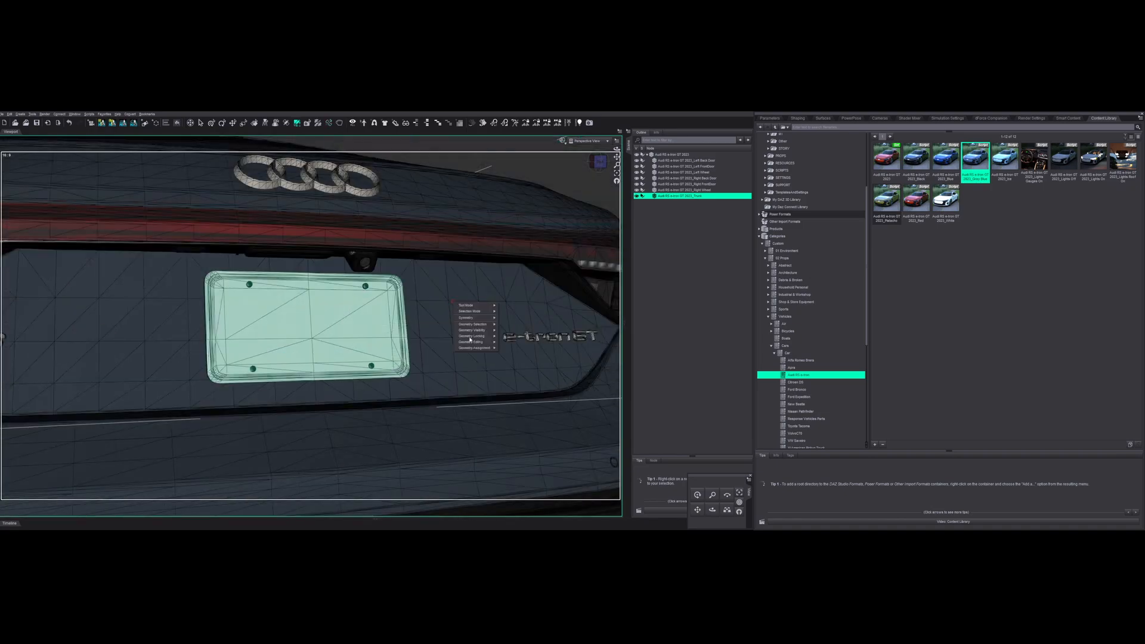
mouse_move(474, 341)
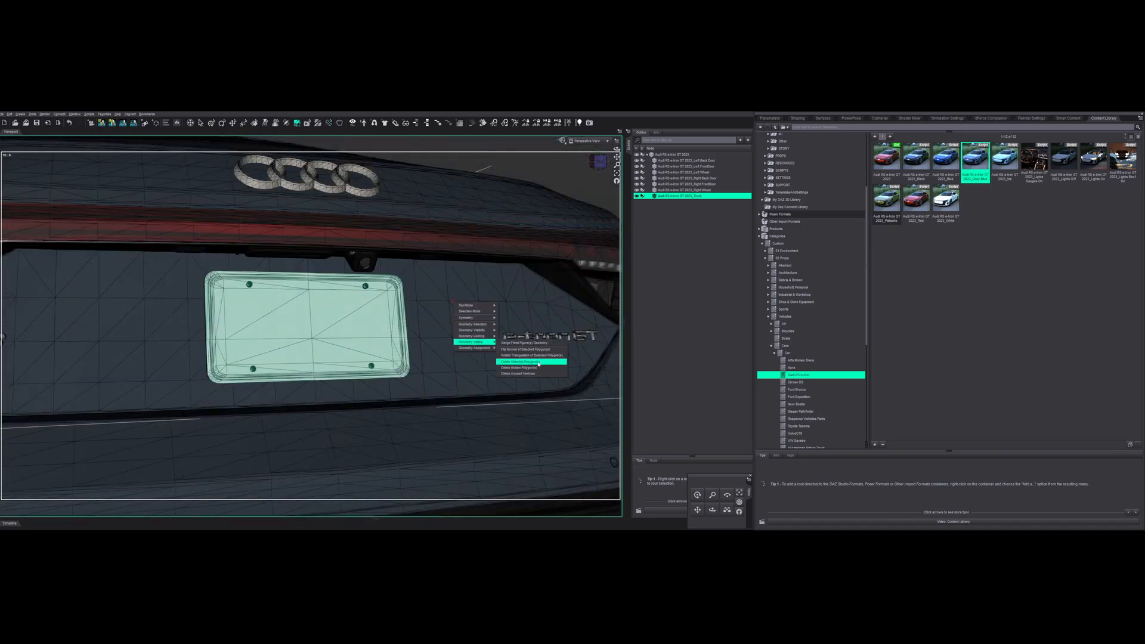
left_click(539, 362)
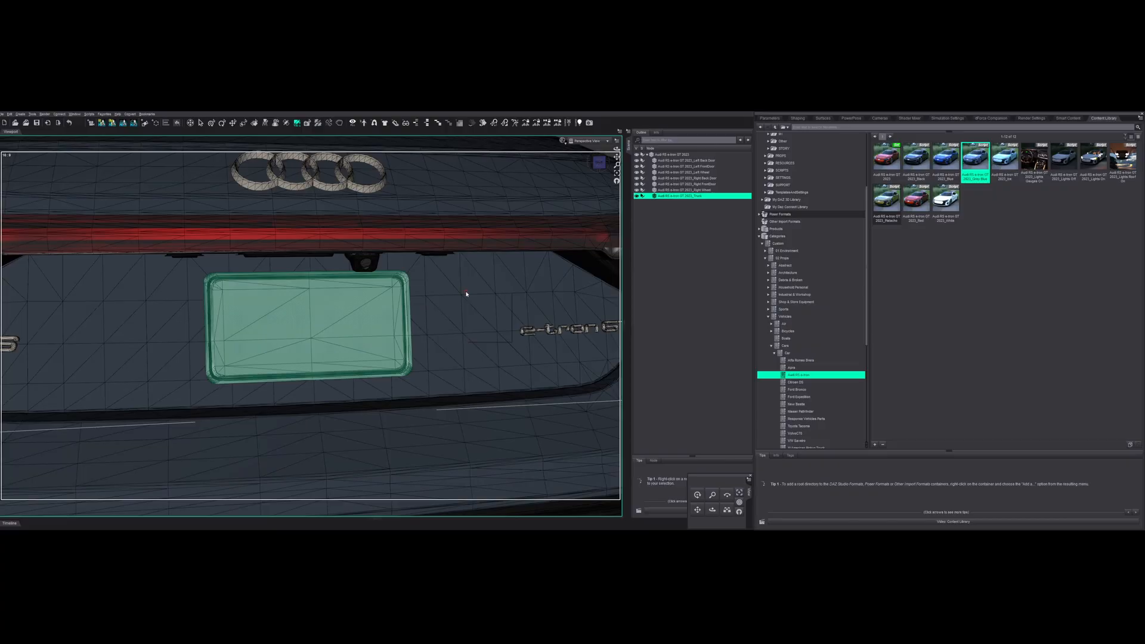
Delete the remaining selected polygons of the plate holder on the trunk and confirm the deletion
right_click(466, 293)
mouse_move(483, 334)
left_click(543, 354)
left_click(362, 327)
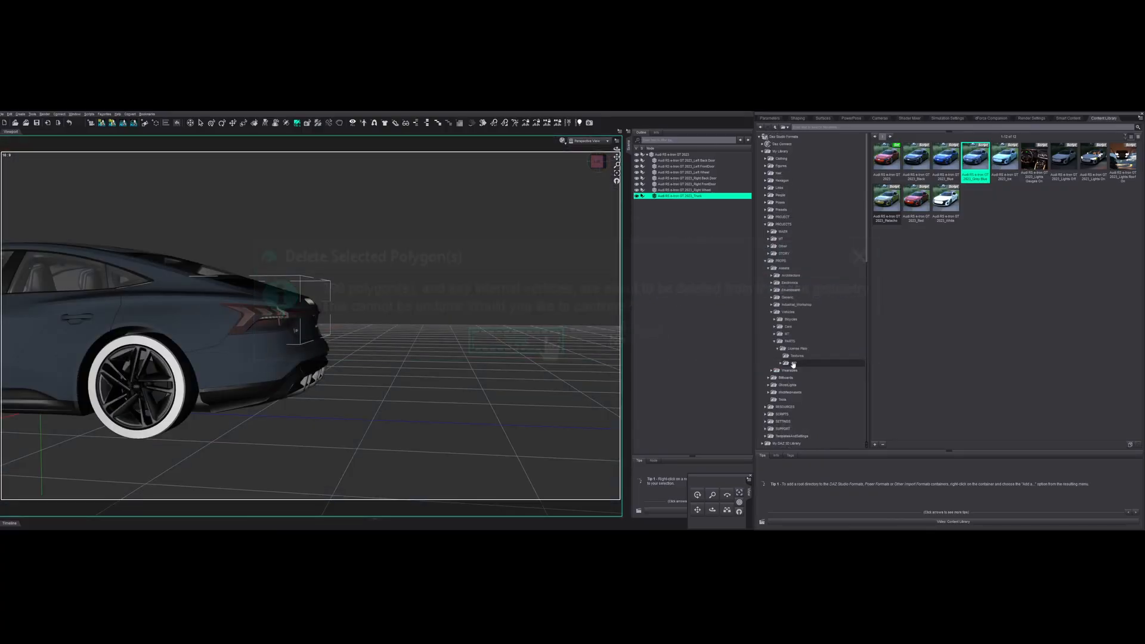
Load the blank LP_13x3_01 plate from the License Plate folder and activate the Universal tool for positioning it
left_click(796, 351)
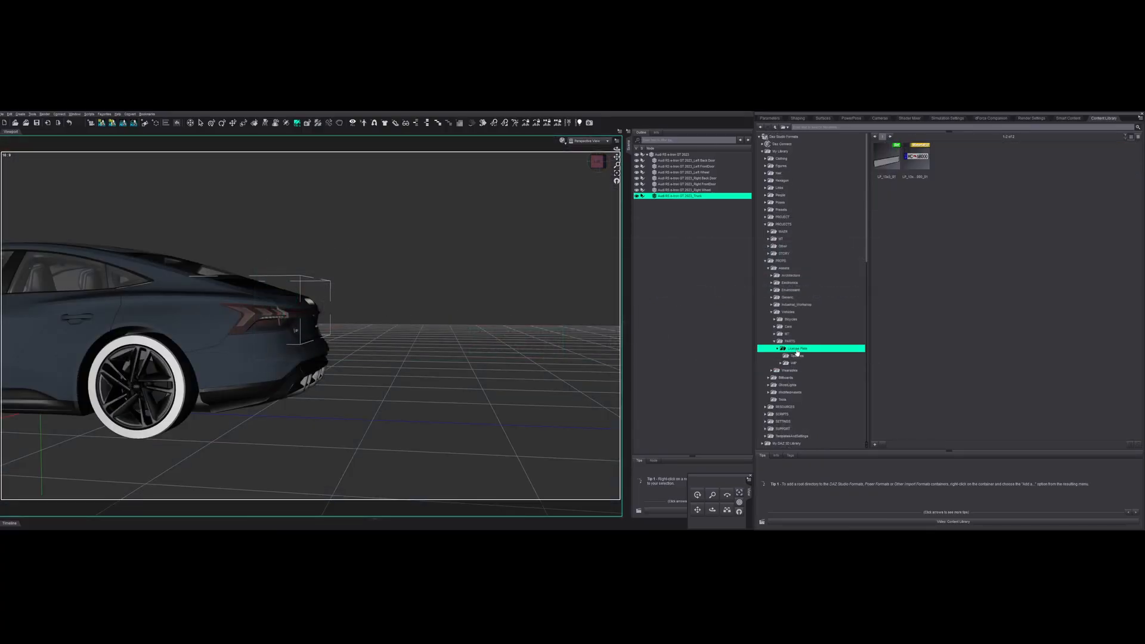
double_click(886, 158)
left_click(212, 123)
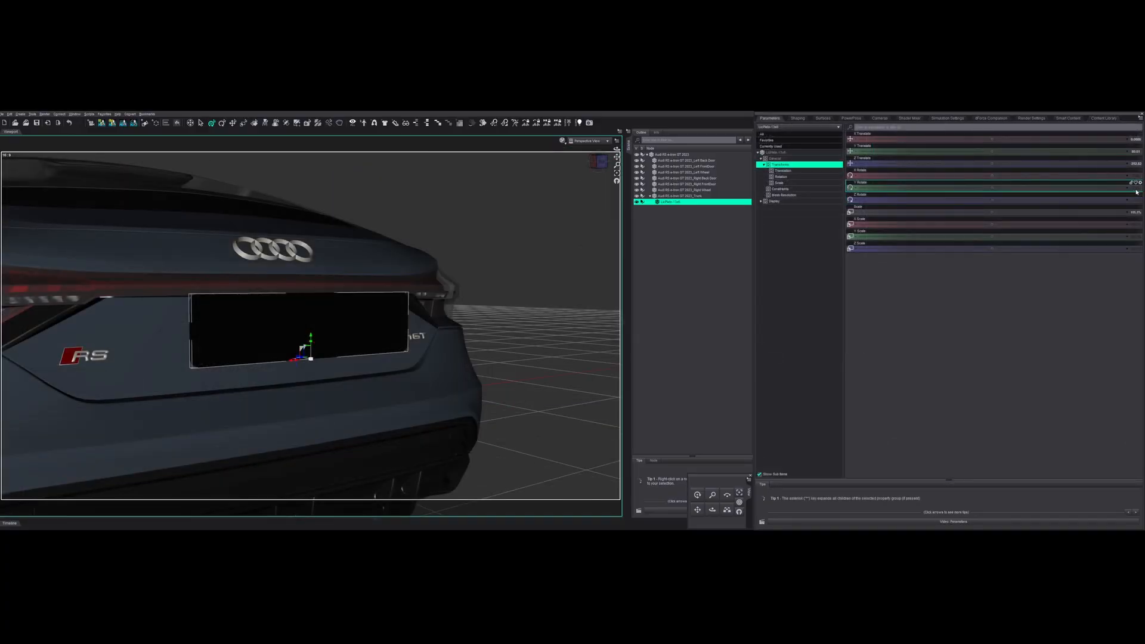
Set the plate's Y rotation to 180 and tilt it slightly around the X axis to follow the trunk
left_click(1136, 190)
type("18")
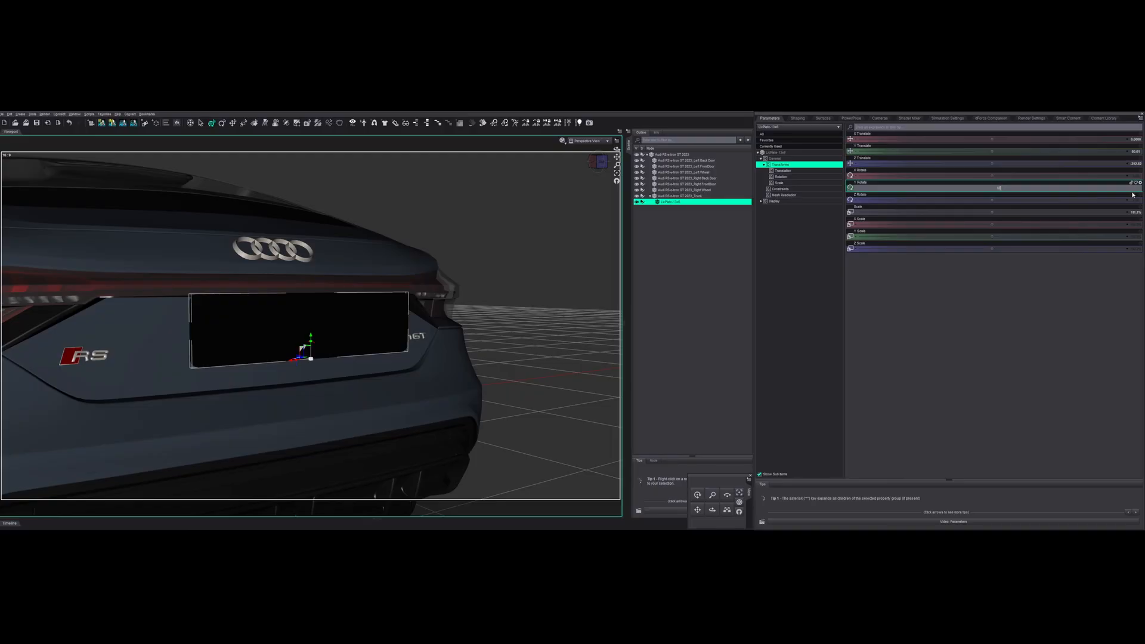
type("0")
key("Return")
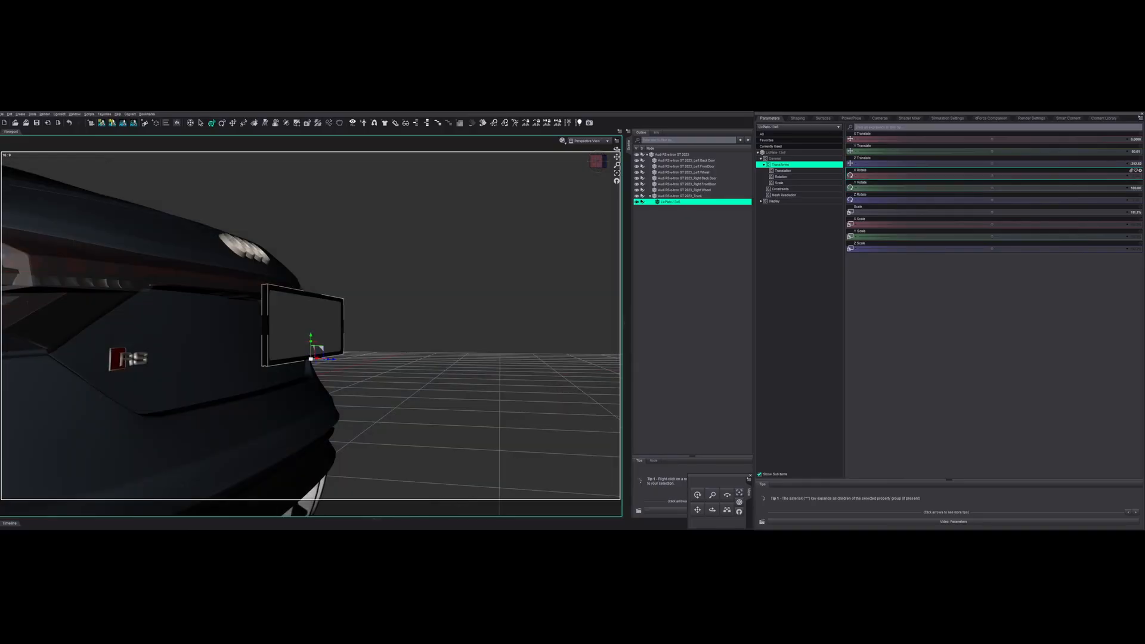
left_click_drag(1014, 176, 1030, 175)
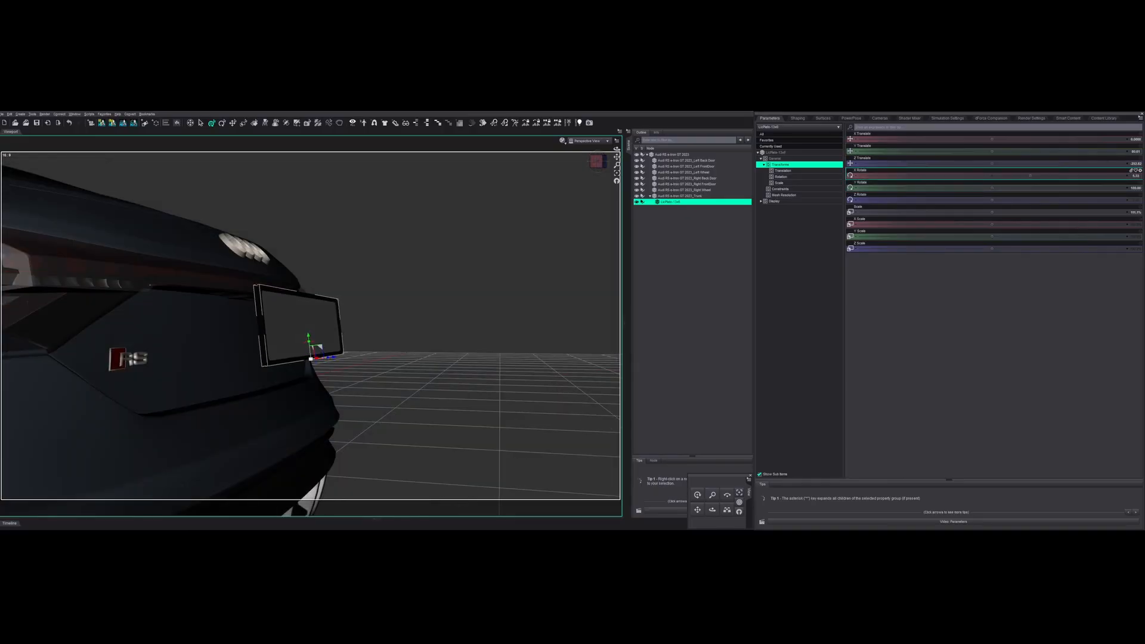
Move the plate against the trunk's rear surface in wireframe view and fine-tune its X rotation to match the slope
left_click(547, 187)
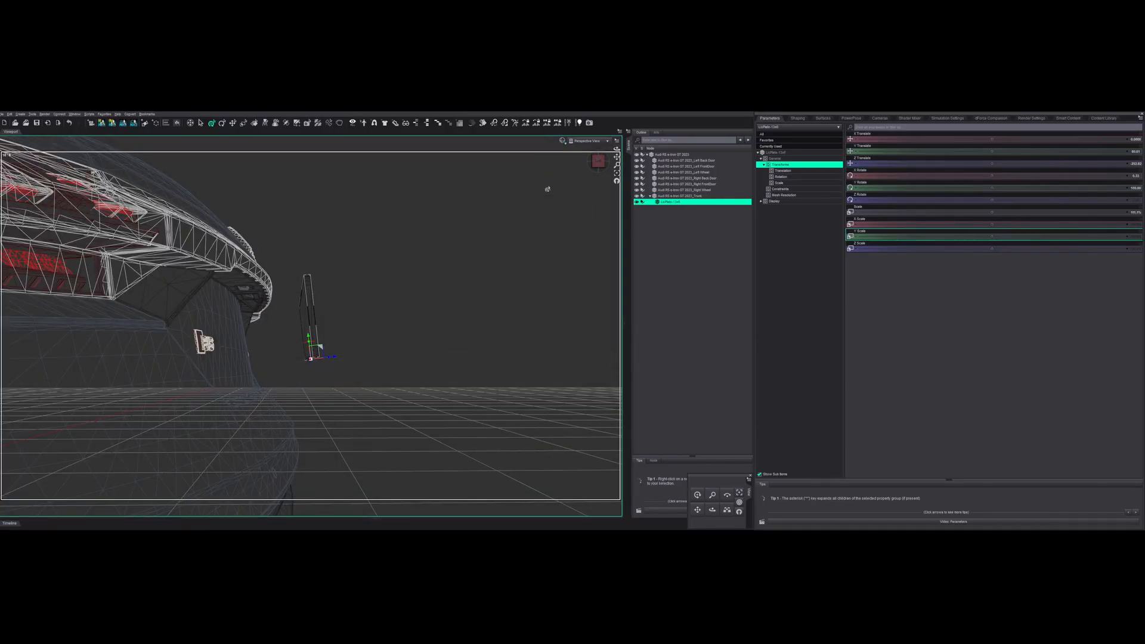
left_click_drag(547, 187, 560, 187)
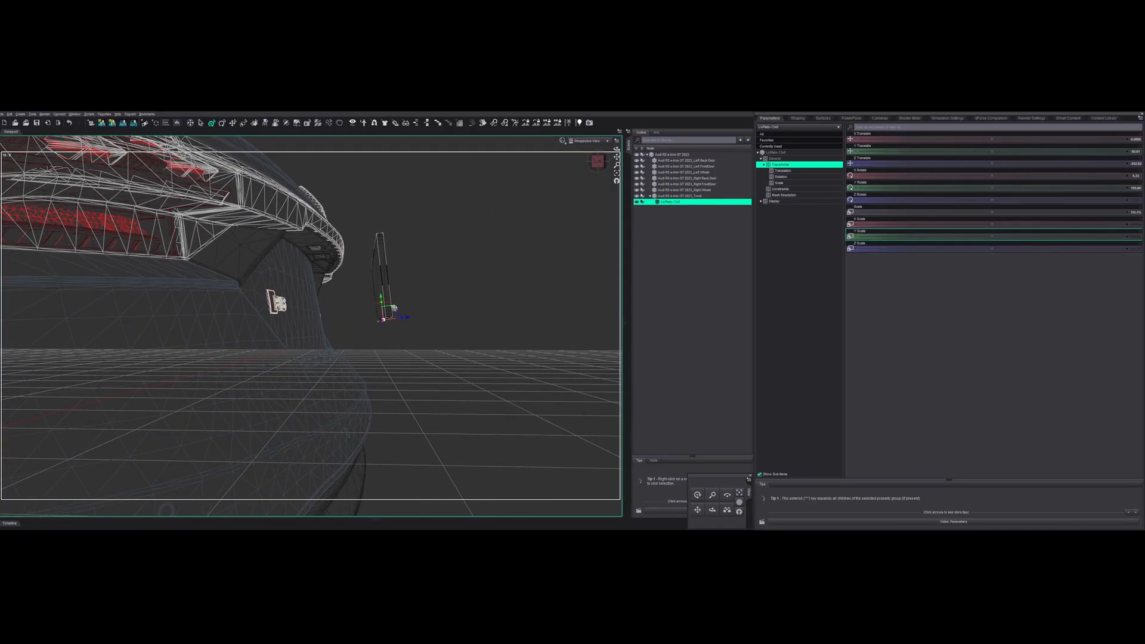
left_click_drag(394, 308, 332, 327)
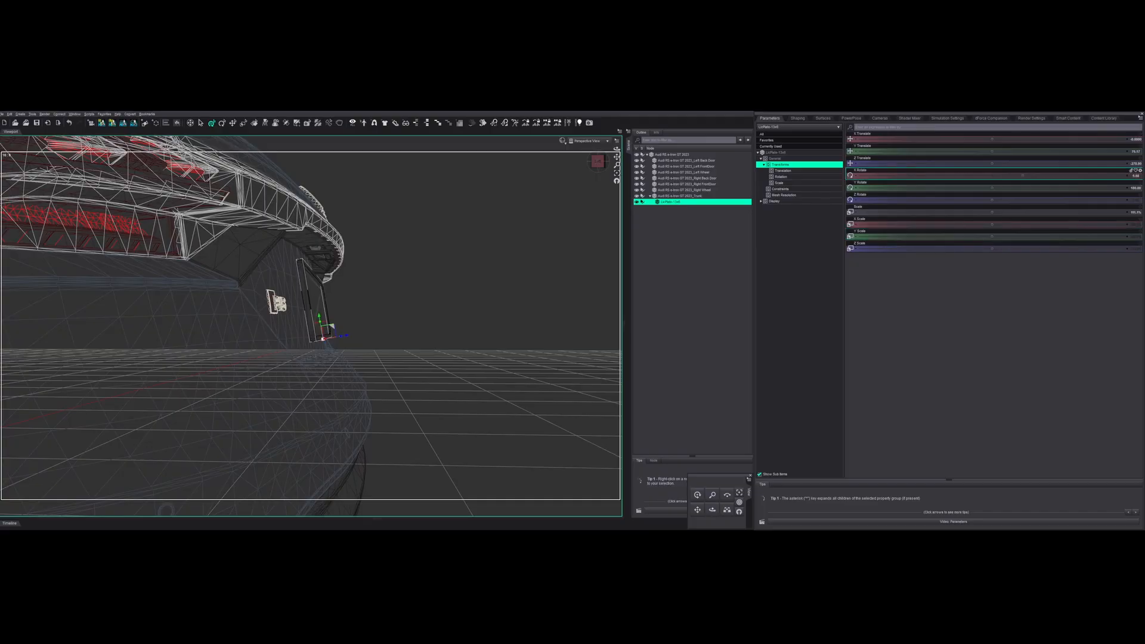
left_click_drag(1027, 175, 1025, 175)
Show the car's rear in a textured display and apply the MC68000 material preset to the blank plate
mouse_move(598, 161)
left_mouse_down()
mouse_move(577, 182)
mouse_move(576, 146)
mouse_move(569, 160)
mouse_move(618, 165)
mouse_move(595, 166)
left_mouse_up()
scroll(597, 166, "down", 5)
left_click(562, 141)
left_click(536, 171)
scroll(536, 171, "up", 4)
left_click(1103, 118)
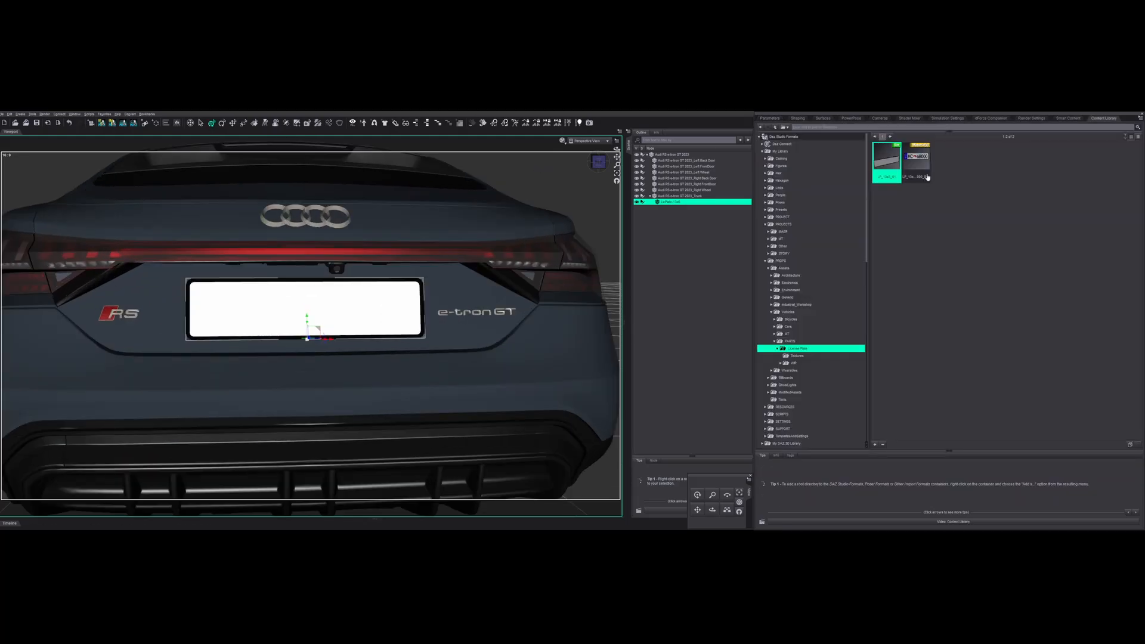
scroll(541, 206, "up", 1)
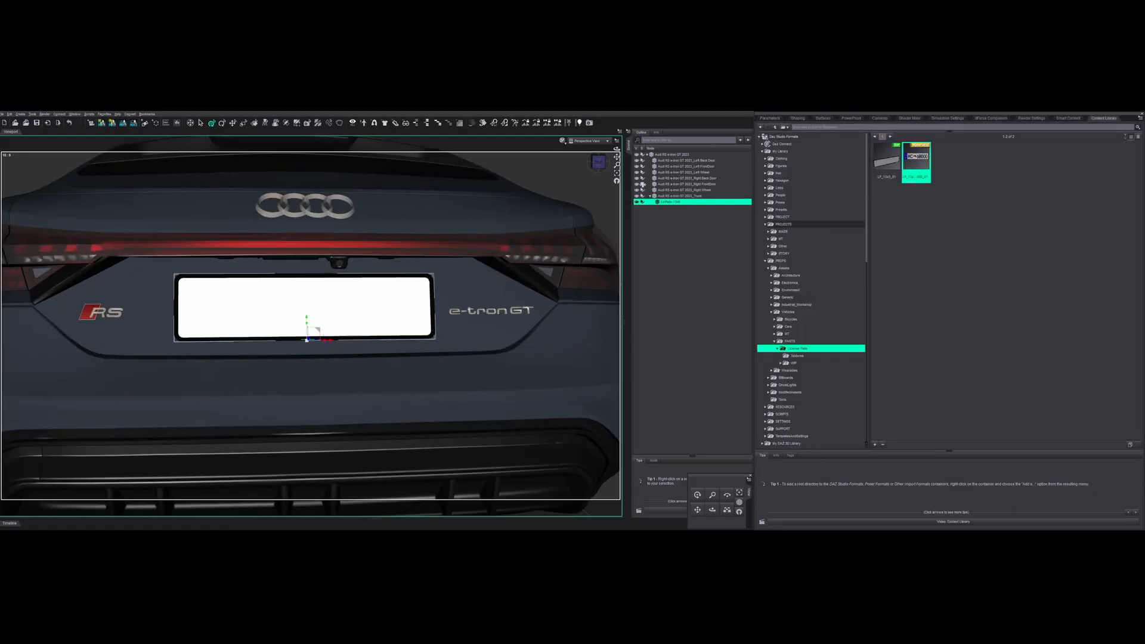
double_click(924, 159)
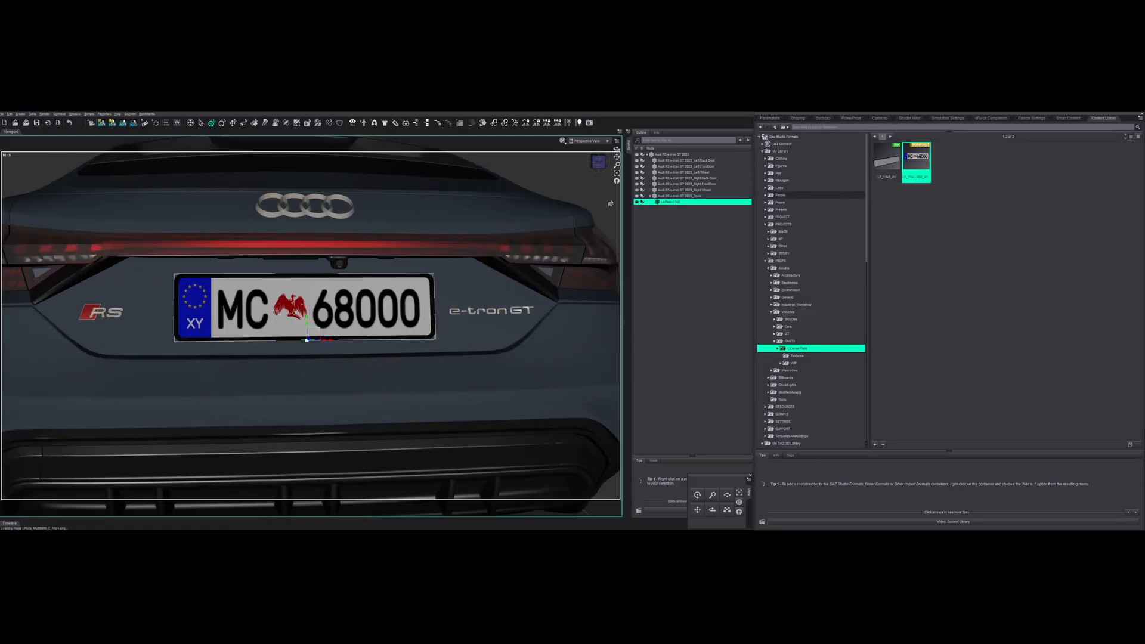